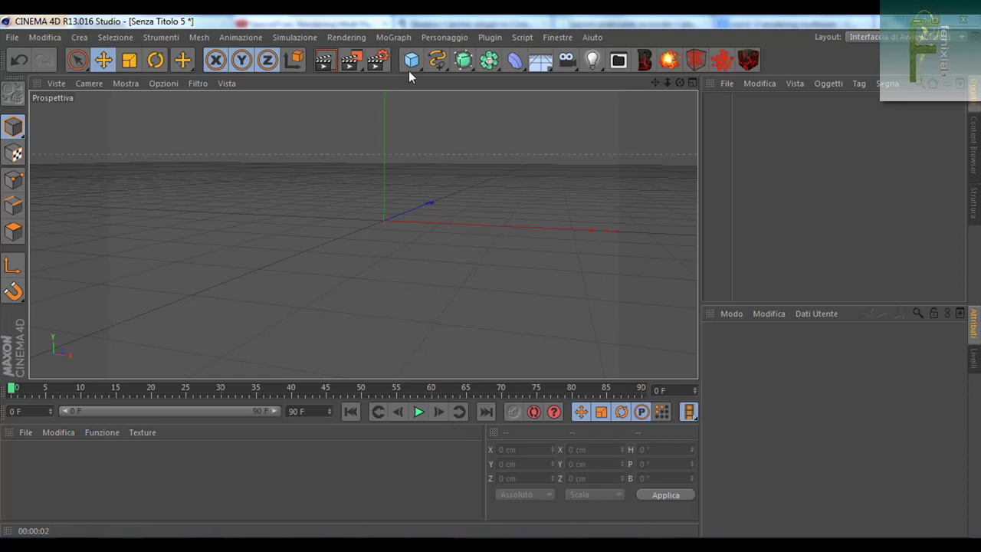
Add a Background (Sfondo) object and create a new material in Cinema 4D
click(540, 60)
click(598, 174)
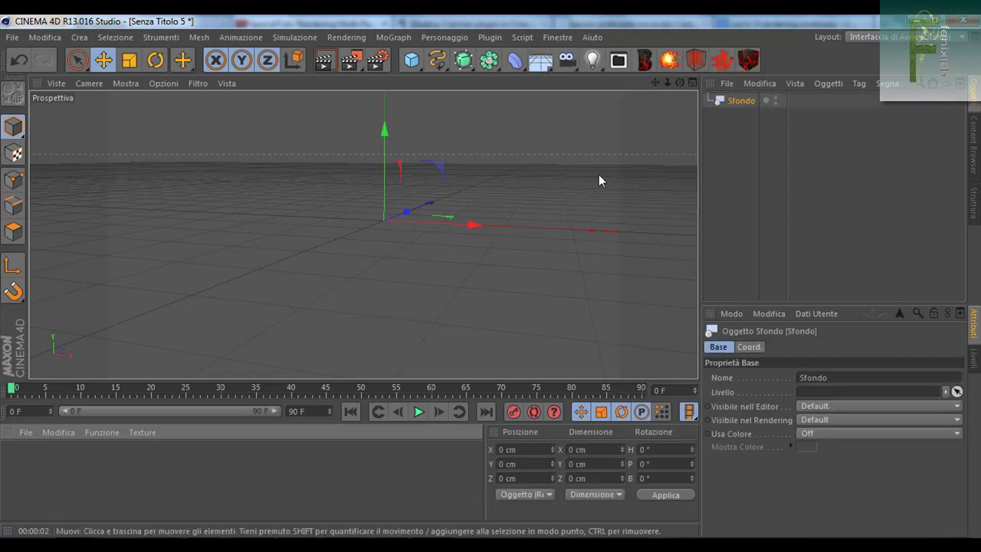
click(30, 434)
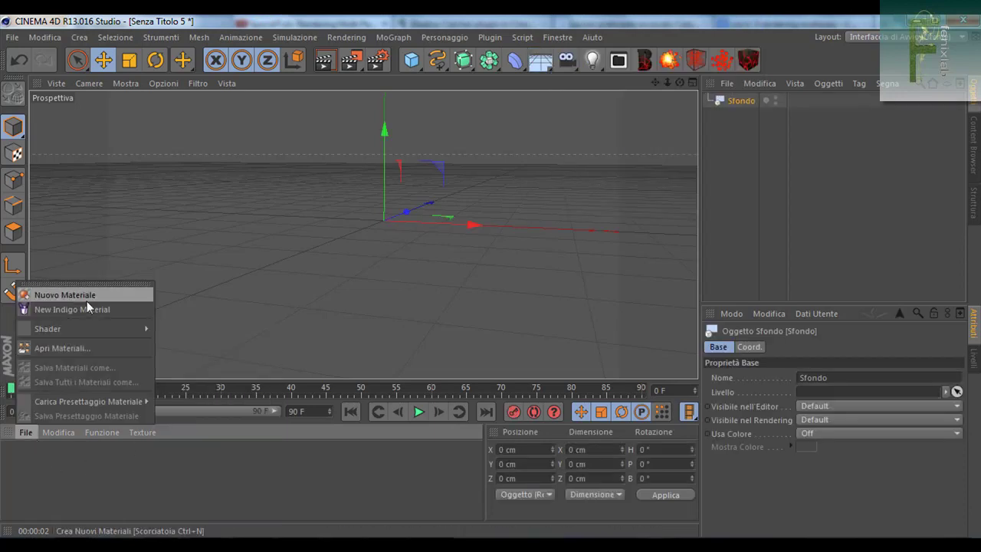
click(87, 299)
double_click(17, 458)
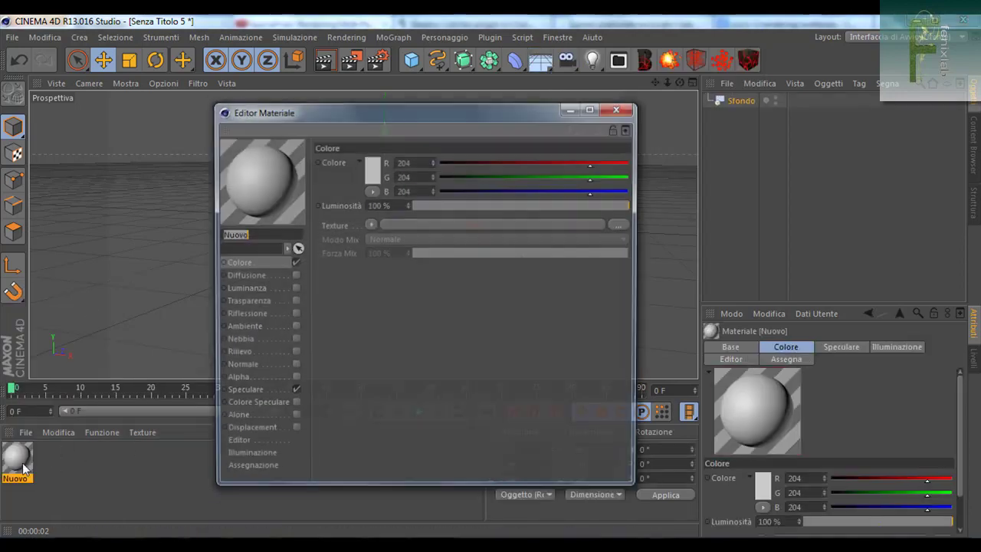
Load the Piazza San Marco sunrise photo as the colour texture and disable Speculare
click(368, 223)
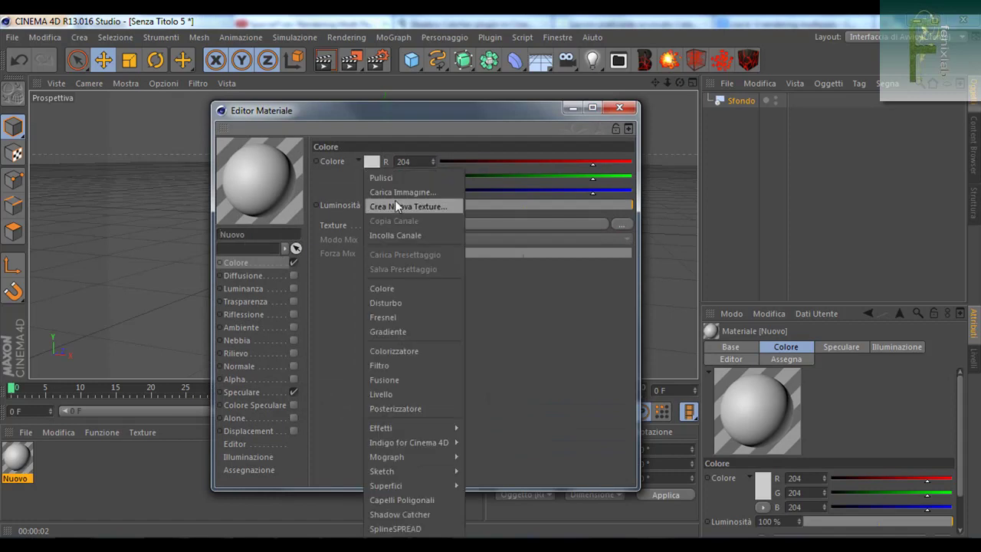
click(399, 192)
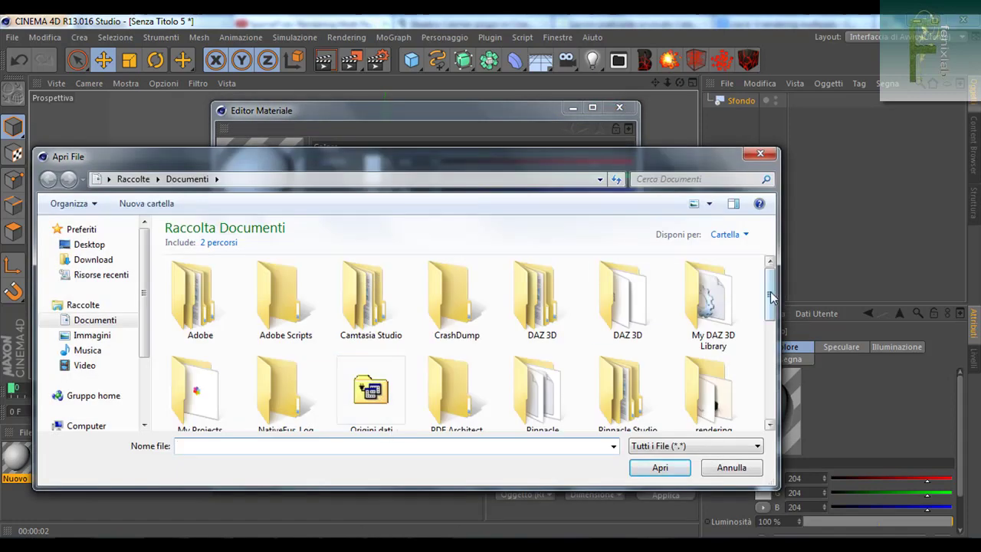
drag(769, 294, 770, 399)
click(286, 379)
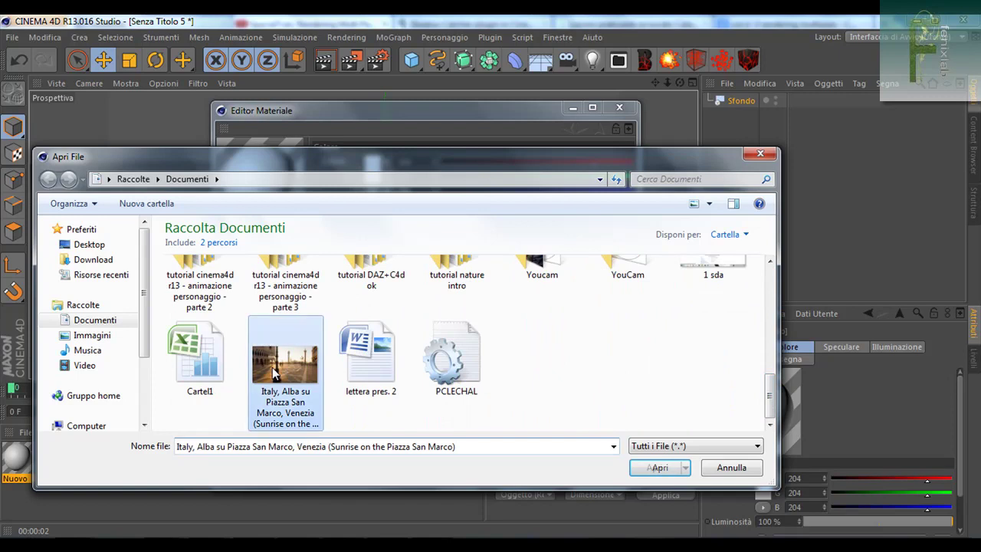
click(642, 468)
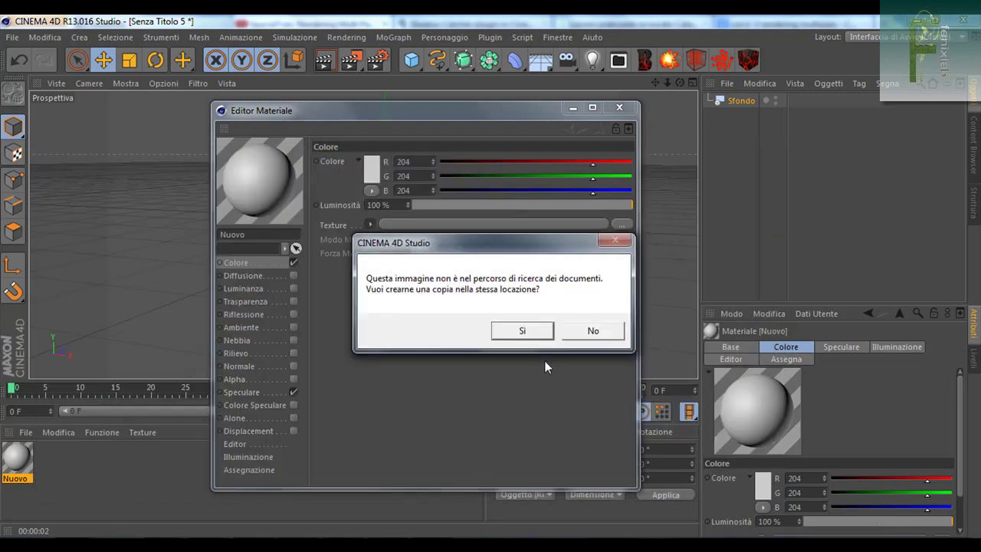
click(593, 327)
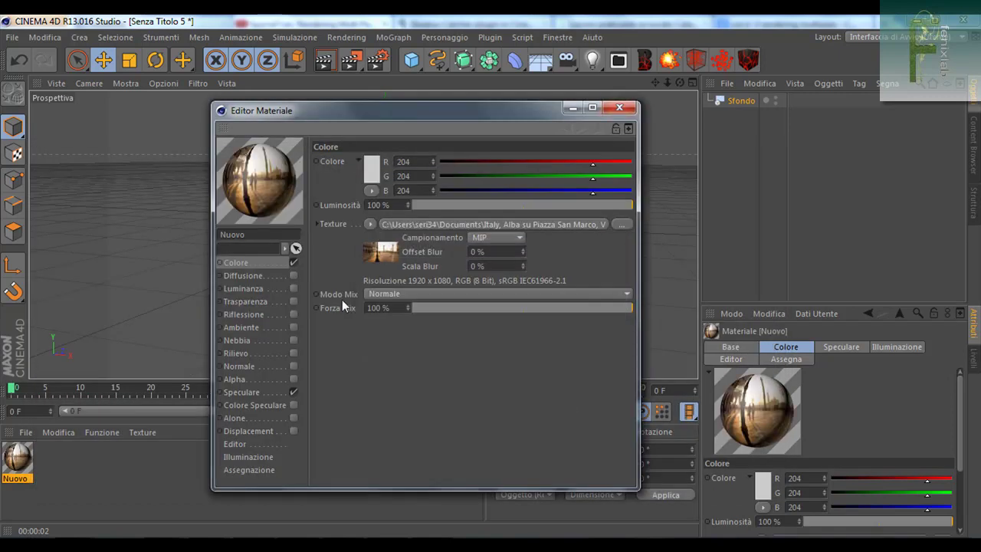
click(292, 392)
Apply the photo material to the background and add a floor lowered below the origin
click(619, 108)
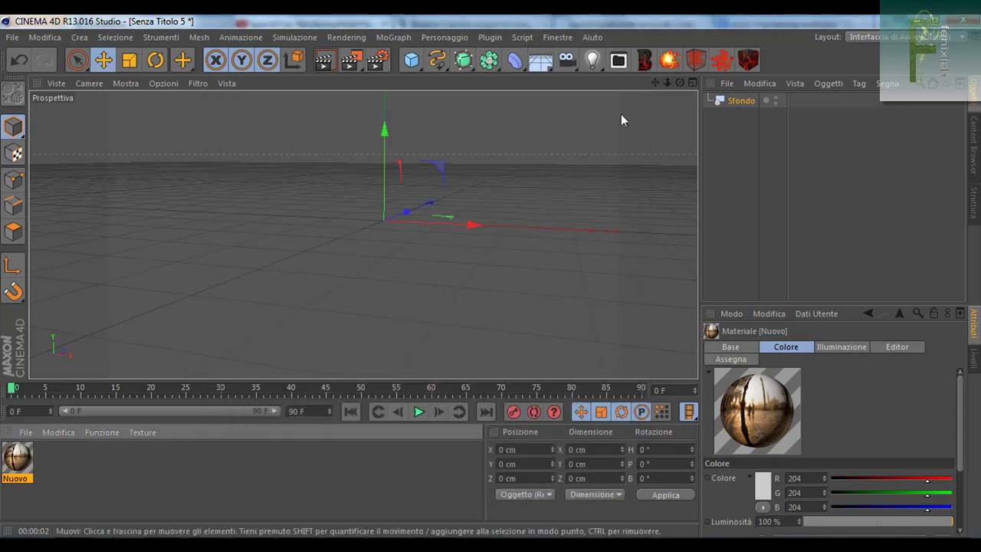
drag(18, 460, 749, 102)
click(544, 64)
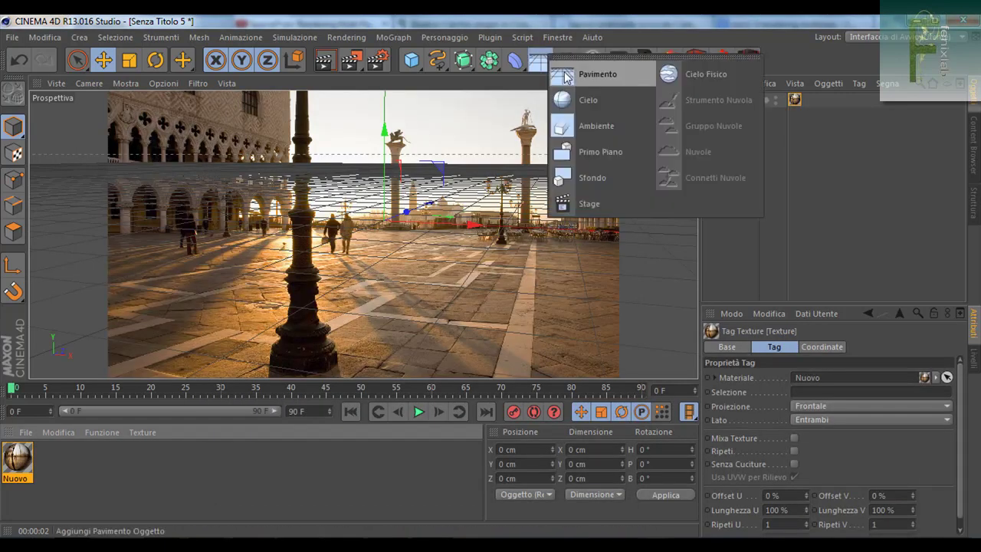
click(591, 72)
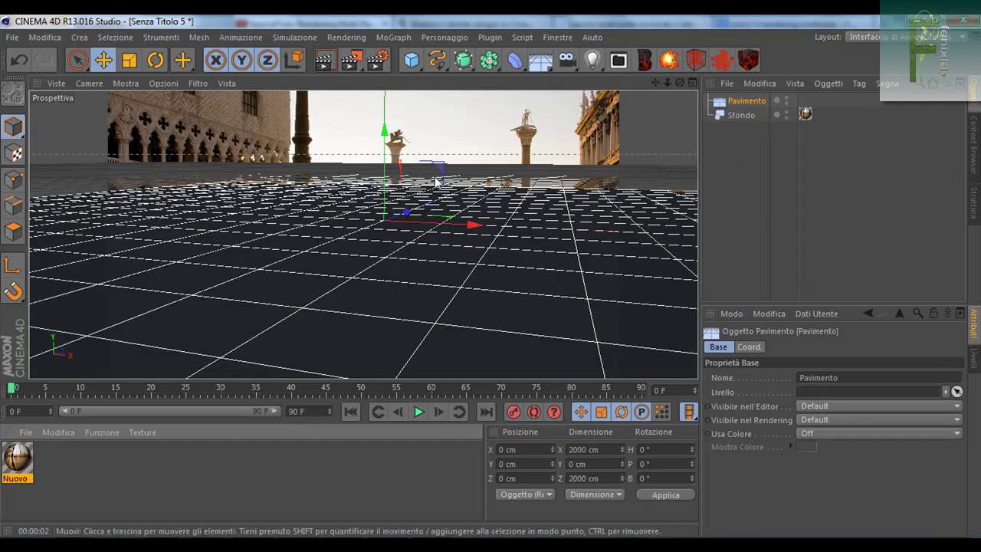
mouse_move(384, 138)
mouse_down()
mouse_move(382, 308)
mouse_move(384, 292)
mouse_up()
drag(678, 82, 682, 84)
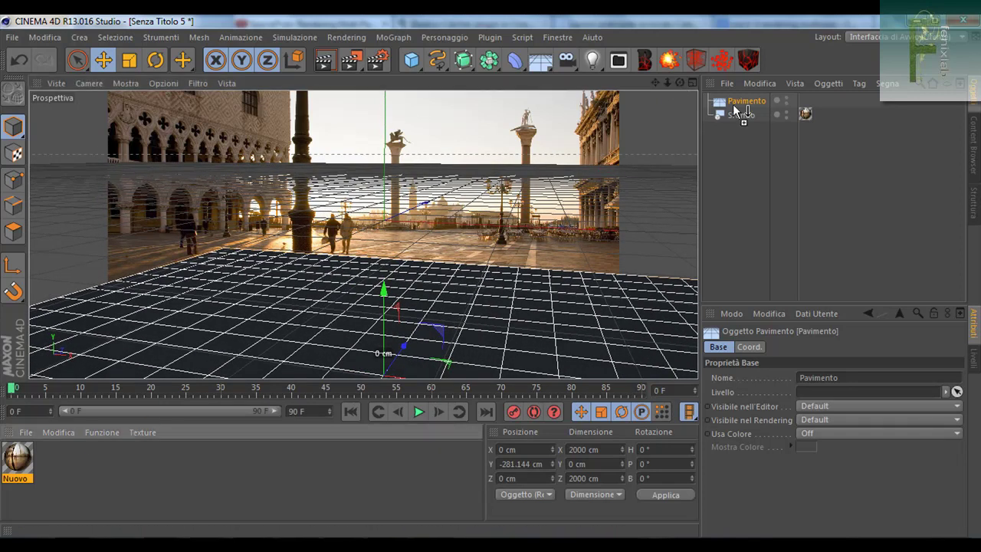
Give the floor the photo with Frontale projection and a Sfondo Compositing tag, then render
drag(326, 320, 747, 100)
click(818, 400)
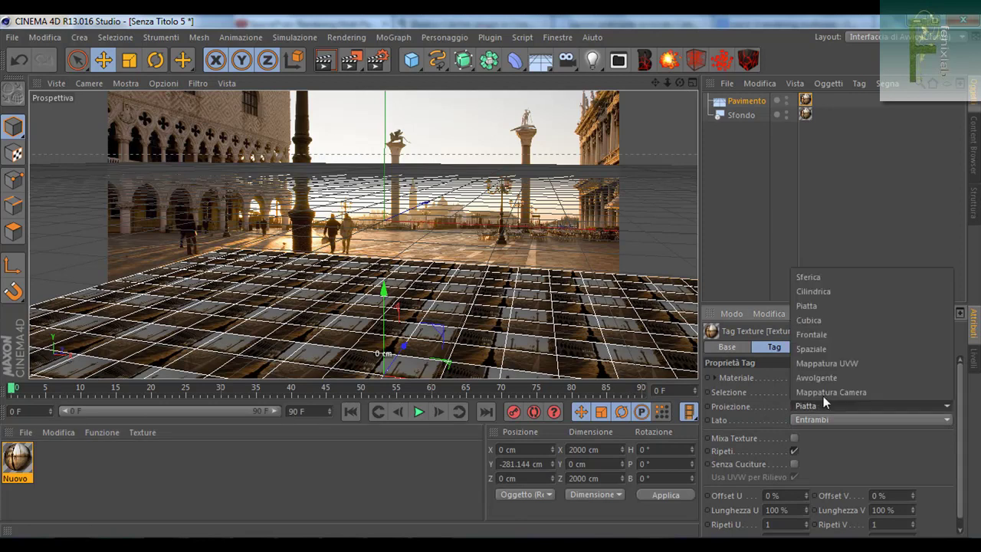
click(835, 327)
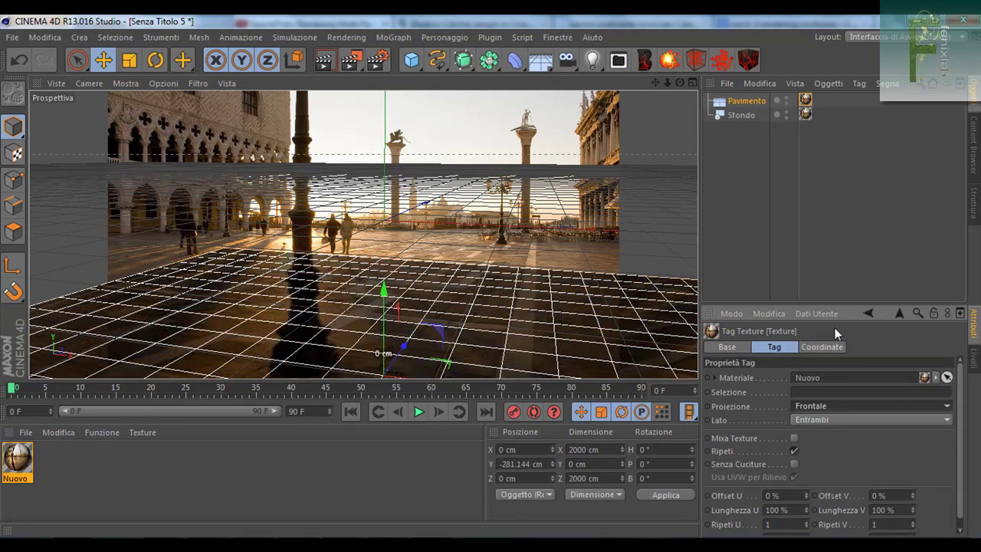
right_click(754, 101)
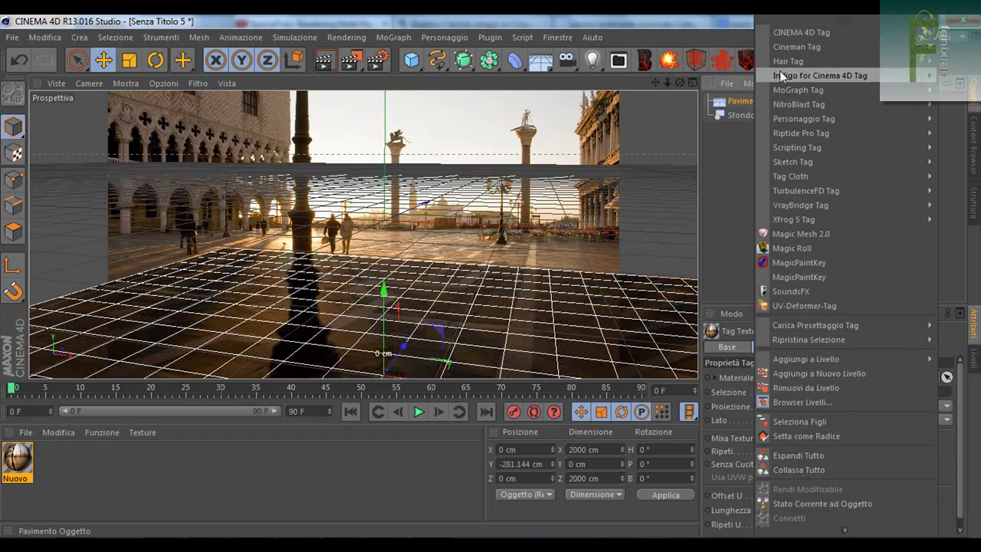
mouse_move(800, 33)
click(707, 89)
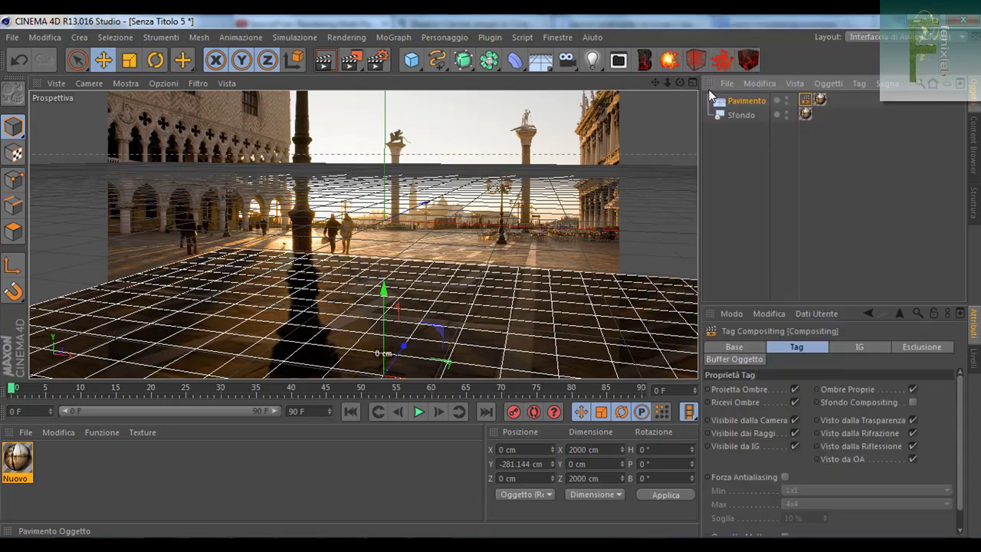
click(912, 401)
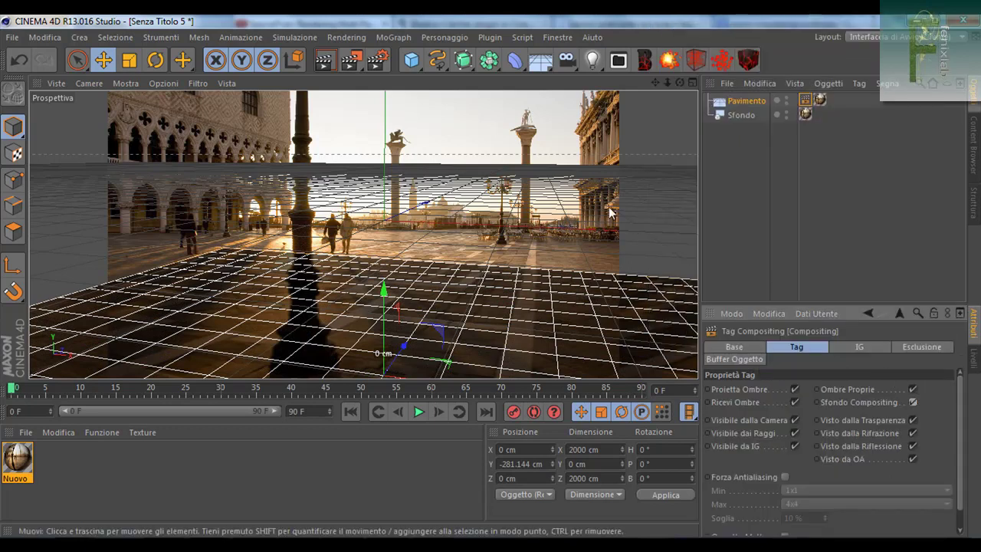
click(324, 61)
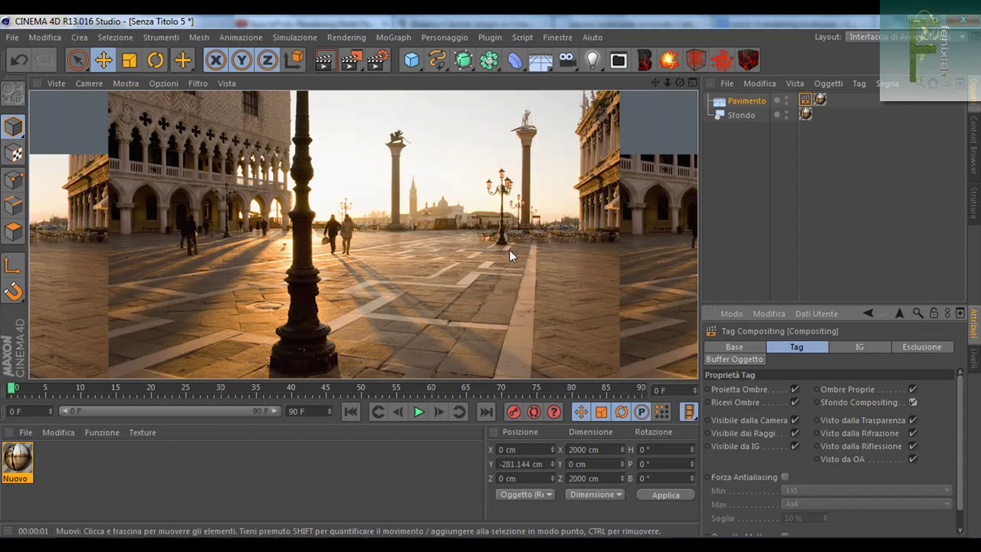
Duplicate the photo material as a GI material with the photo pasted into Luminance
click(64, 465)
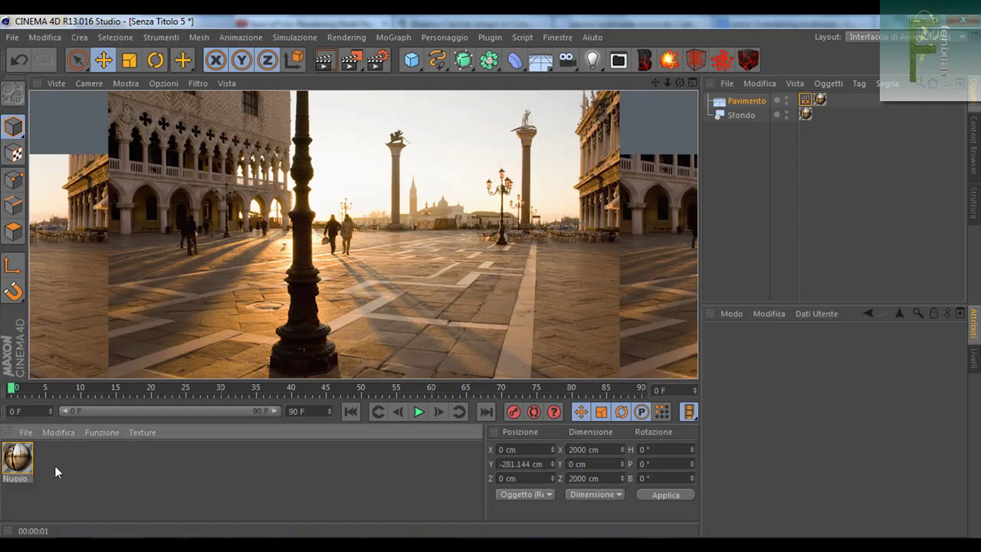
drag(22, 465, 54, 465)
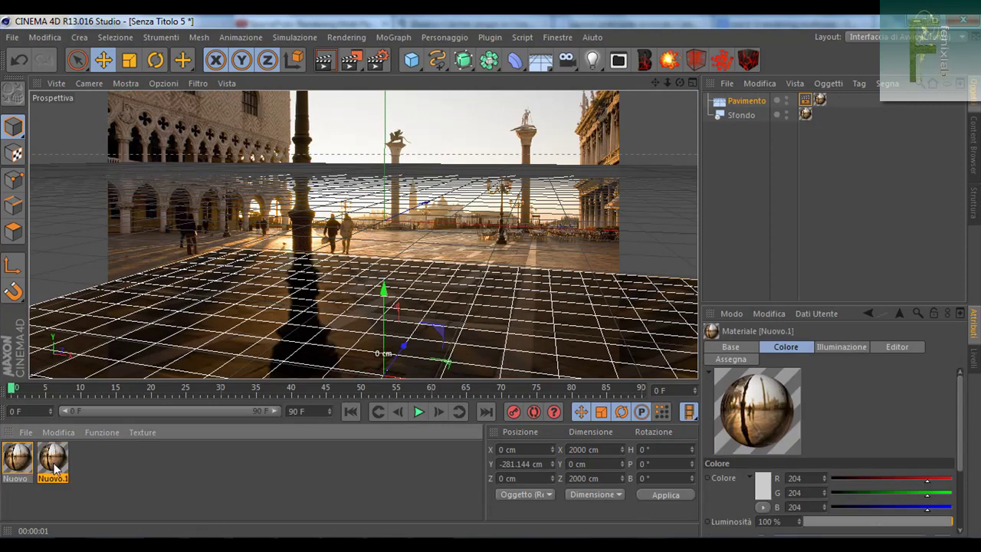
double_click(53, 465)
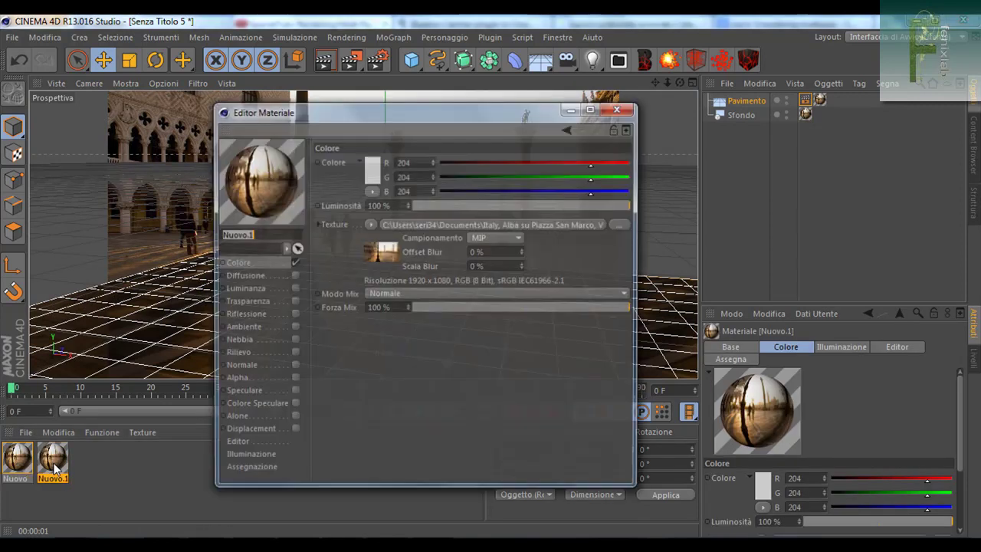
text(GI)
click(370, 224)
click(388, 201)
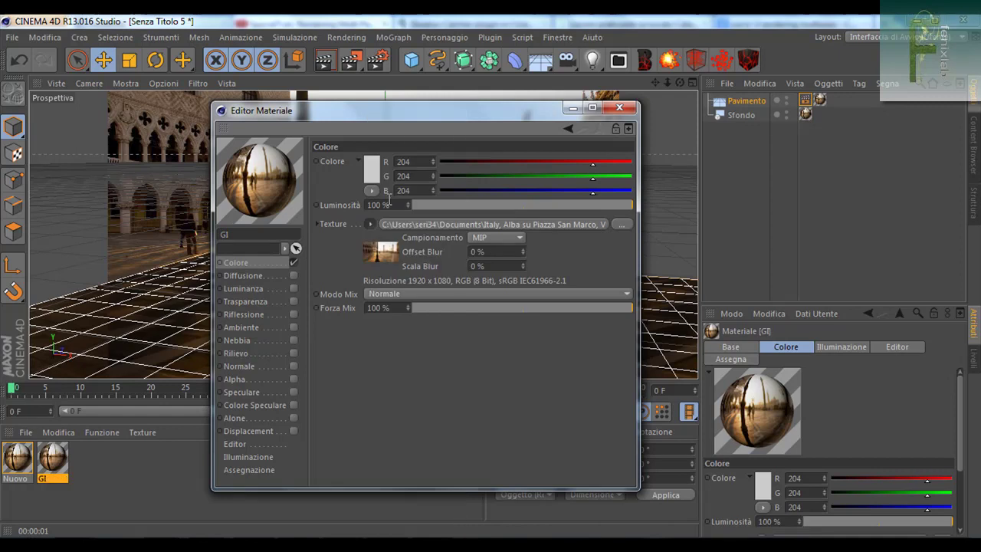
click(293, 288)
click(370, 224)
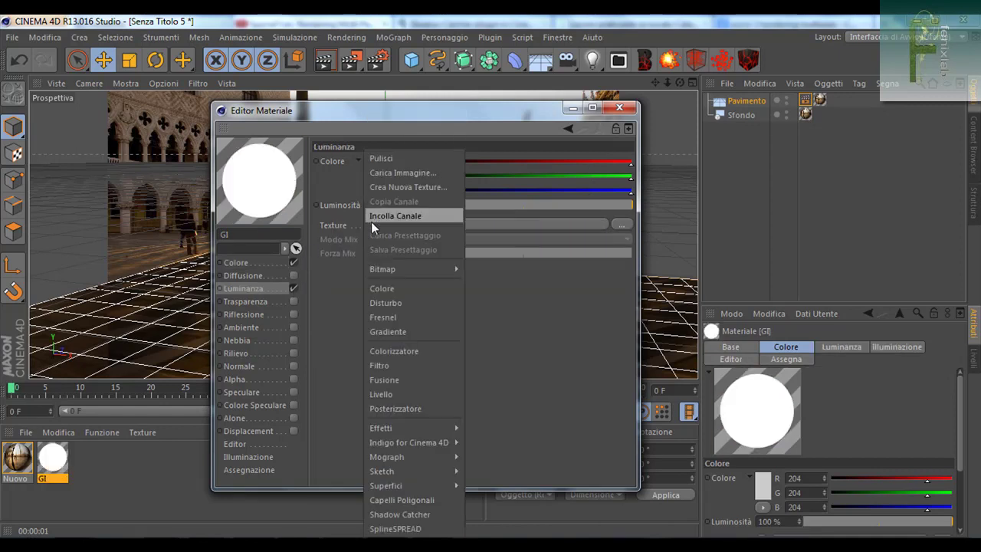
click(372, 220)
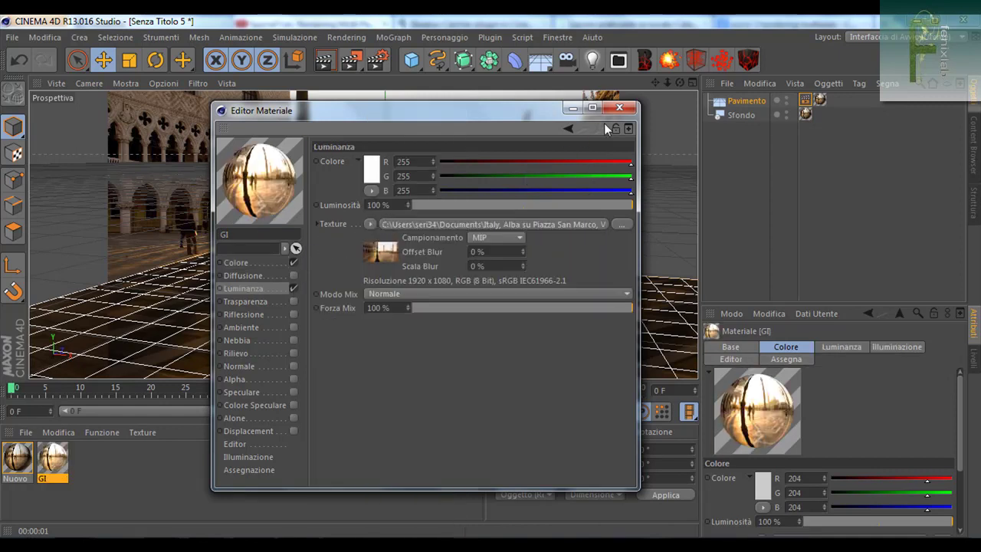
click(625, 109)
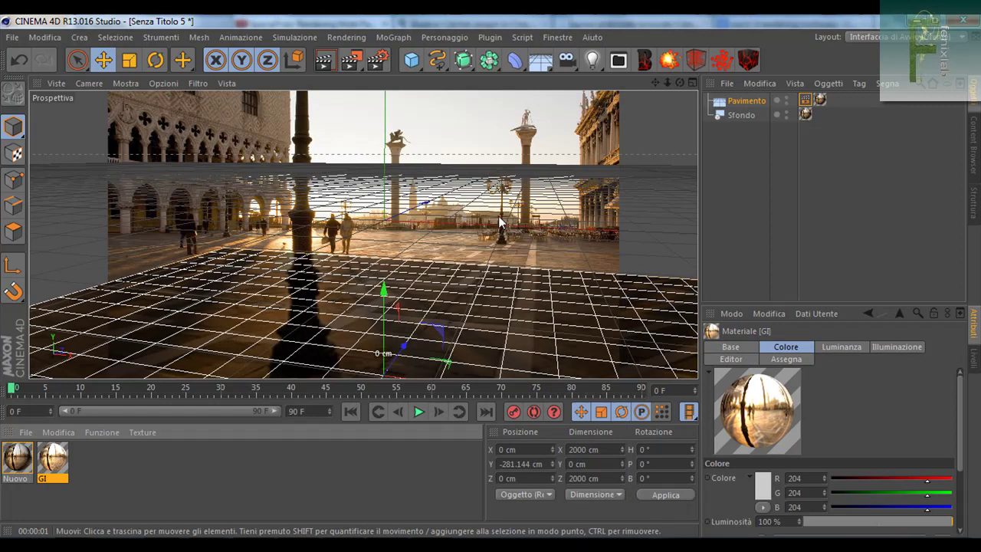
Add a Cielo sky with the GI material, Sfondo Compositing on, hidden from camera, and render
click(544, 68)
click(572, 97)
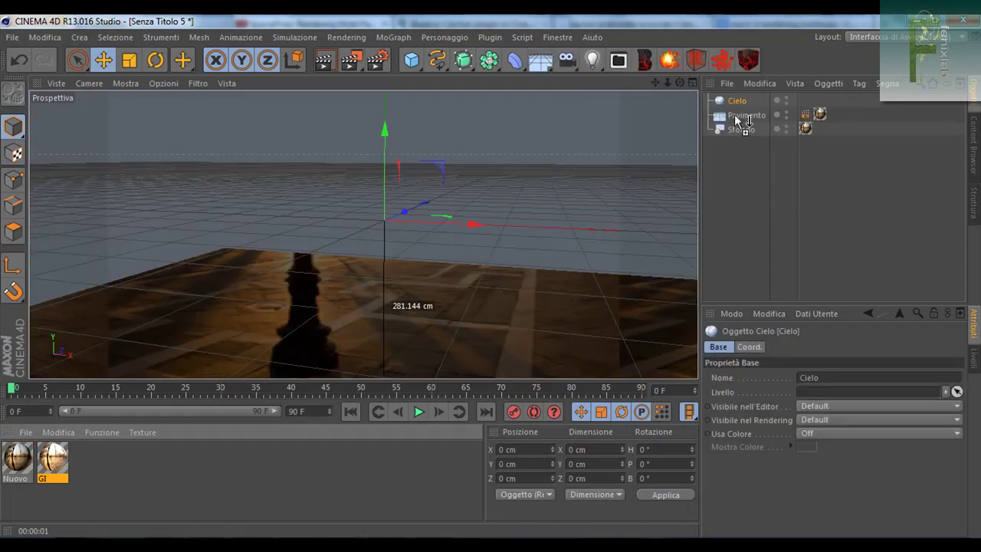
drag(63, 458, 737, 101)
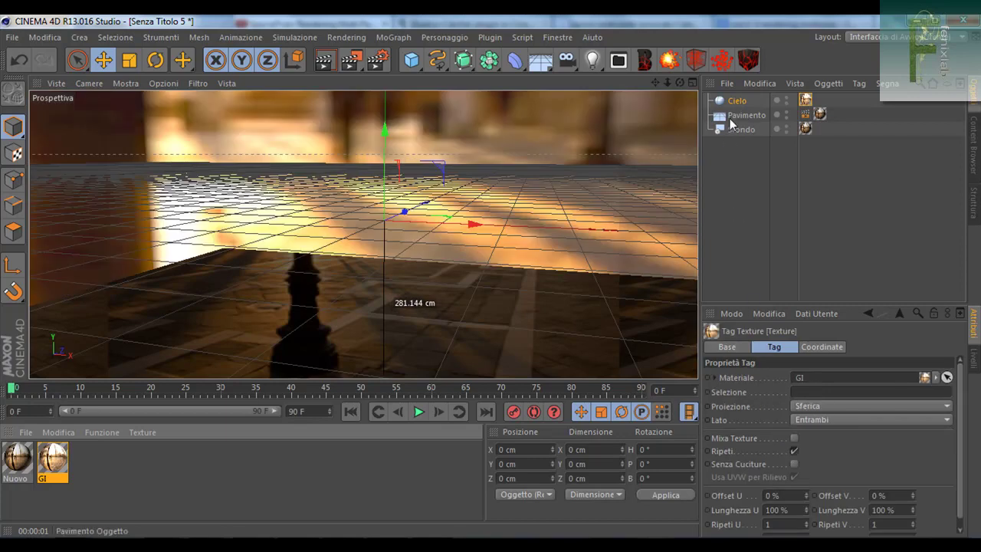
right_click(734, 106)
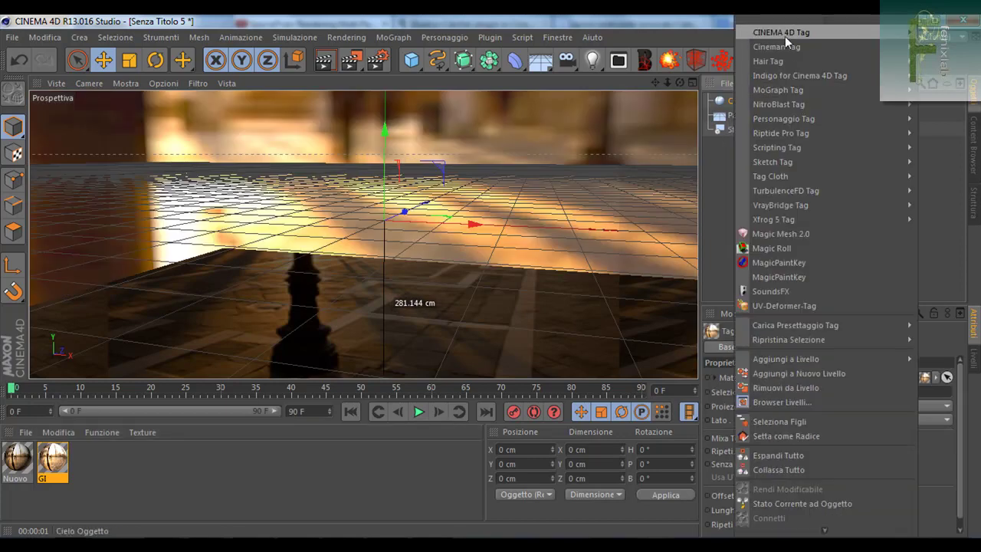
click(720, 85)
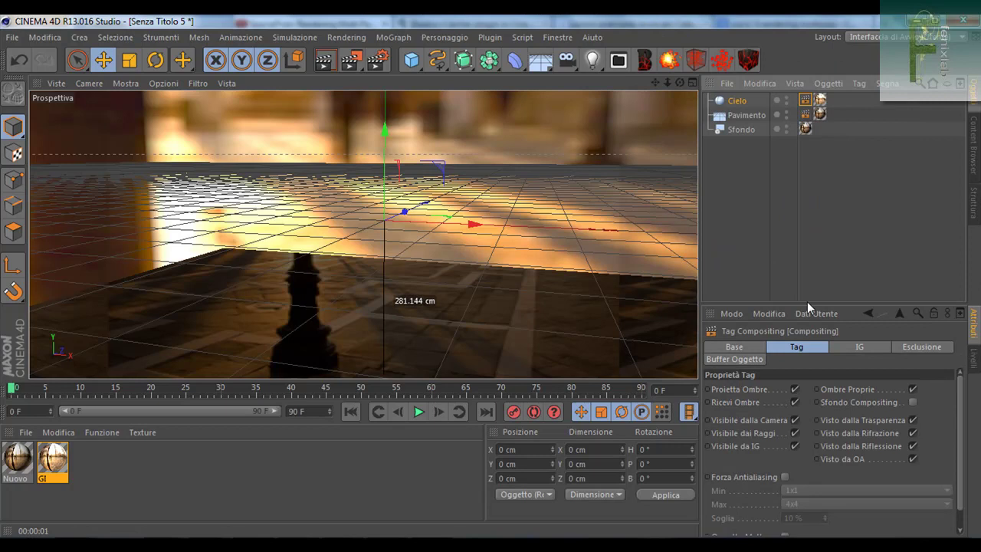
click(912, 402)
click(794, 420)
click(324, 60)
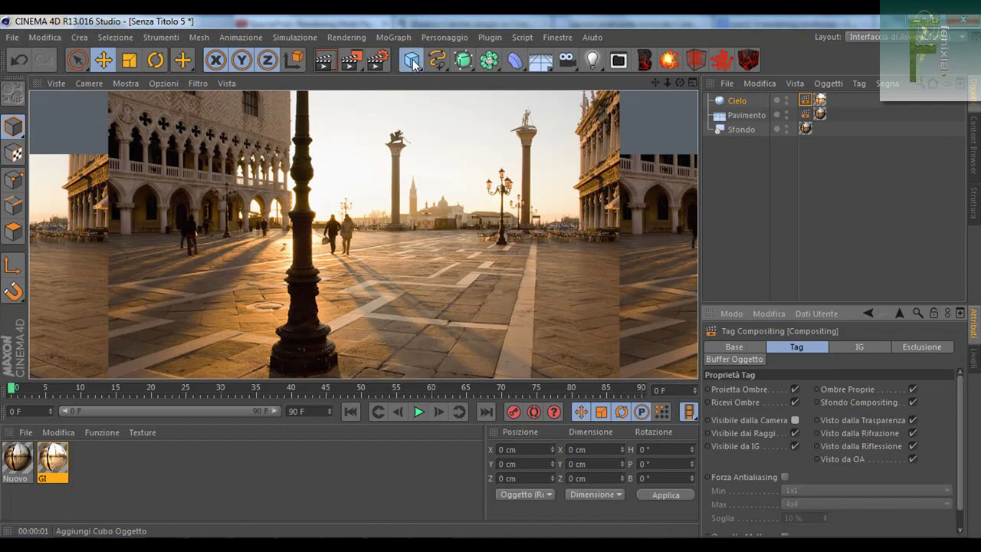
Add a cube with Smussatura rounded edges, pushed back and lowered onto the floor
drag(413, 63, 521, 77)
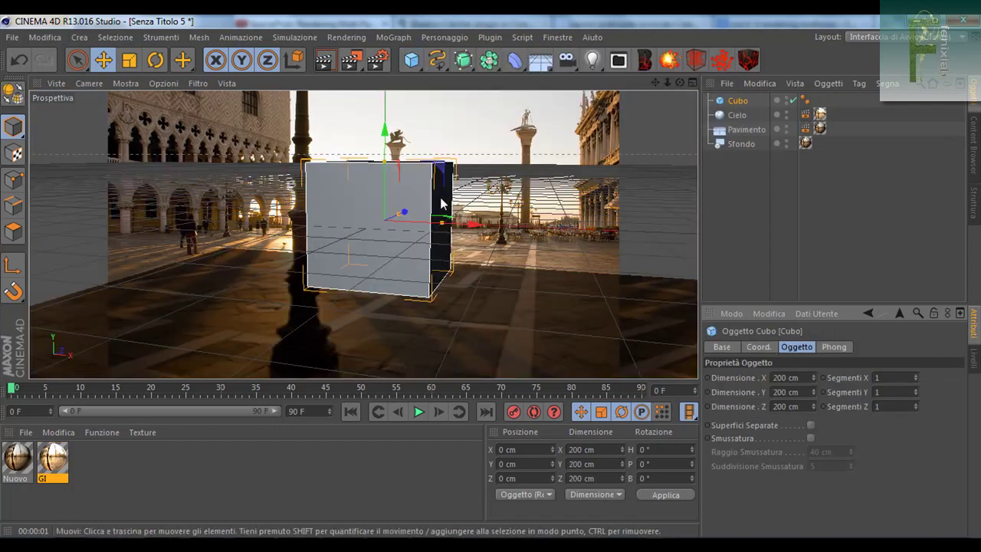
mouse_move(404, 213)
mouse_down()
mouse_move(429, 126)
mouse_move(432, 196)
mouse_up()
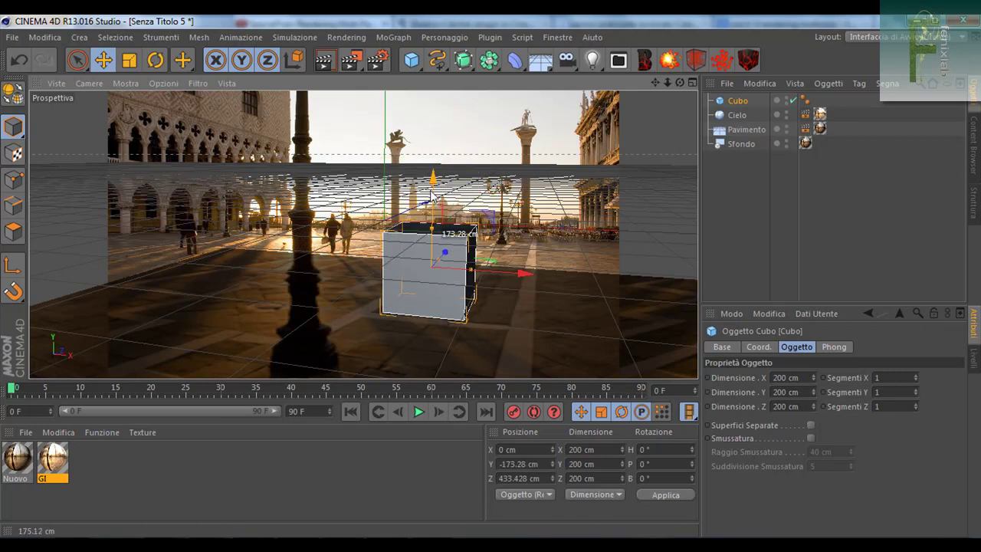
click(426, 284)
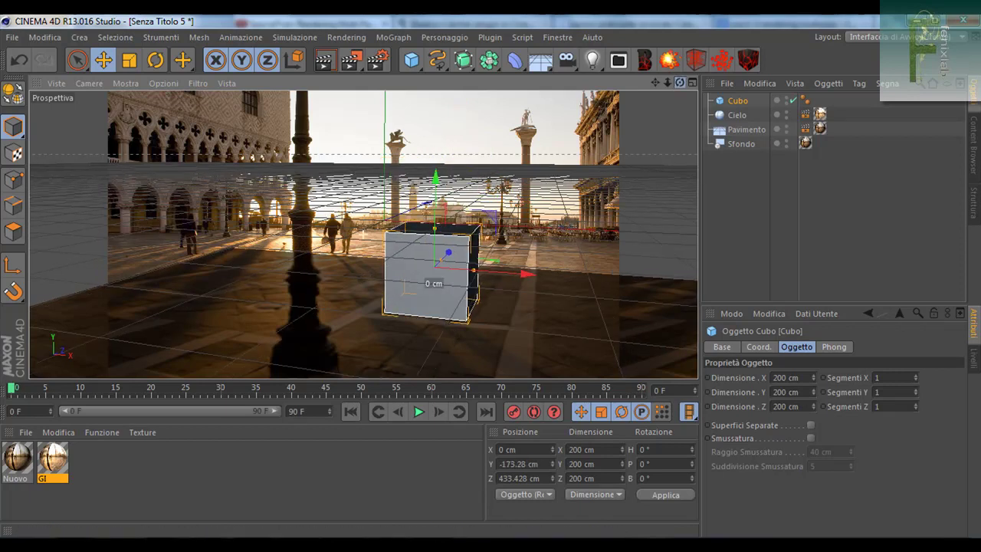
click(810, 438)
drag(434, 177, 435, 191)
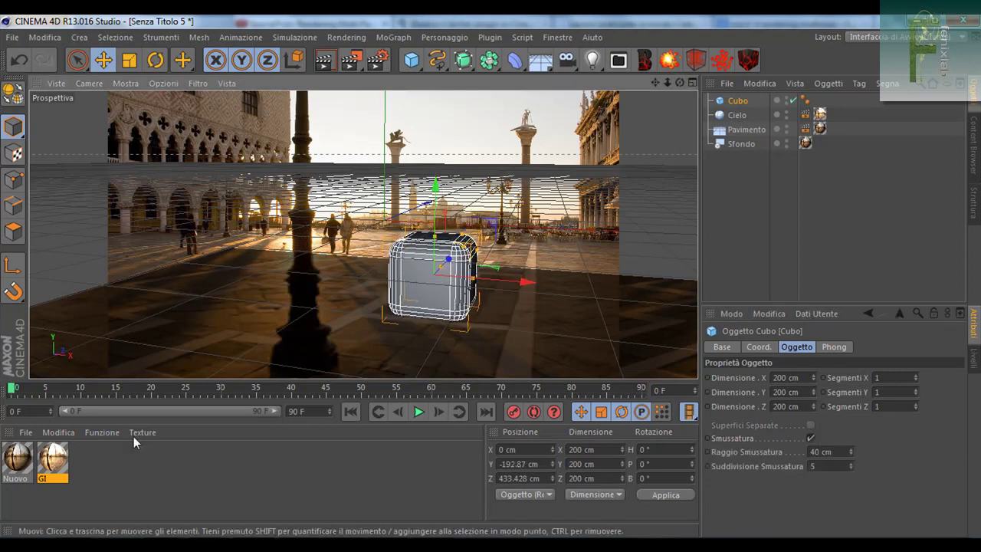
Create a new Danel shader material coloured medium green and apply it to the cube
click(25, 432)
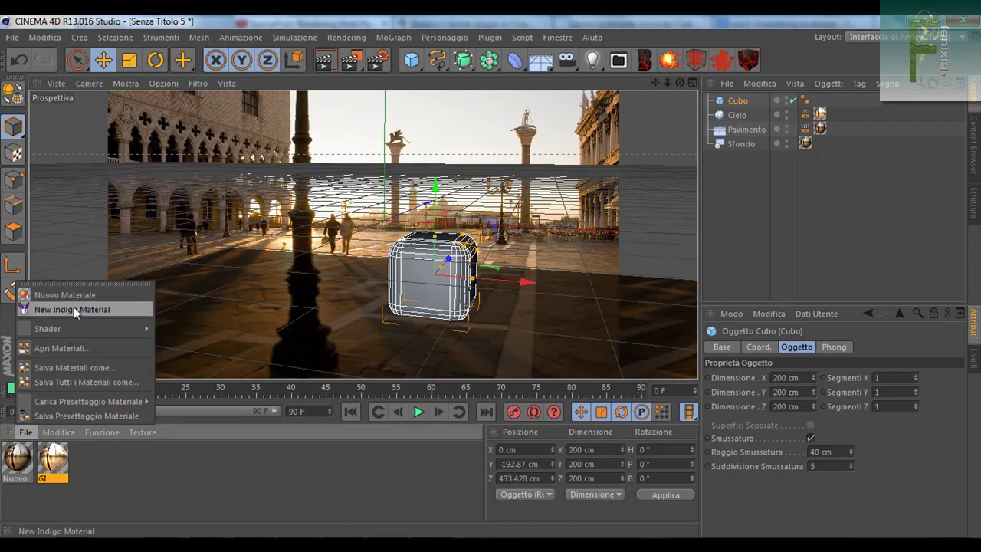
mouse_move(48, 328)
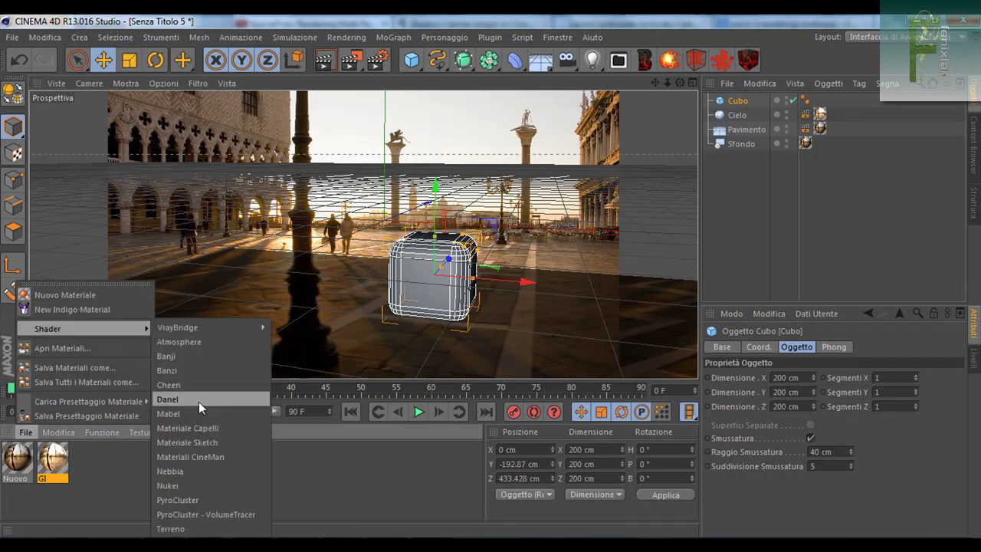
click(198, 399)
double_click(19, 458)
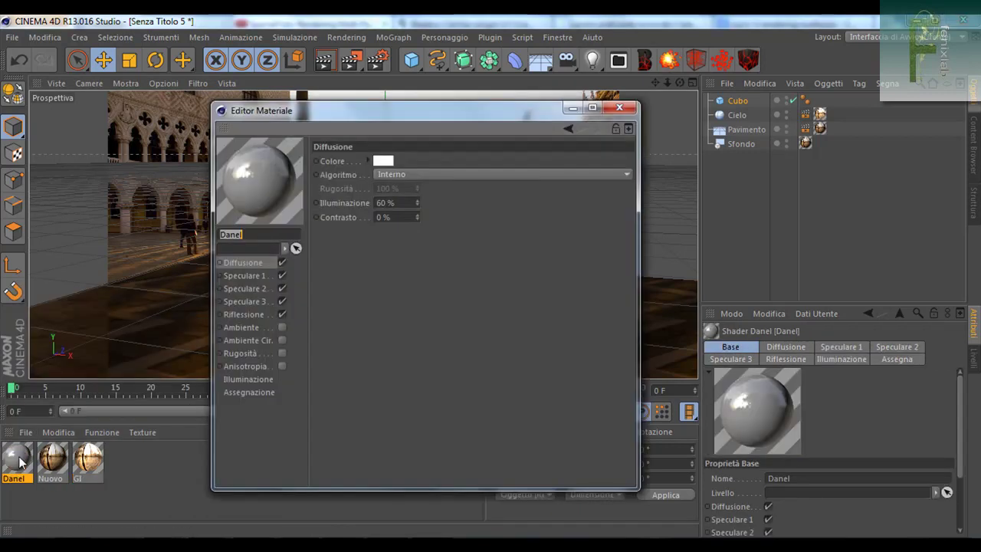
click(383, 161)
click(384, 161)
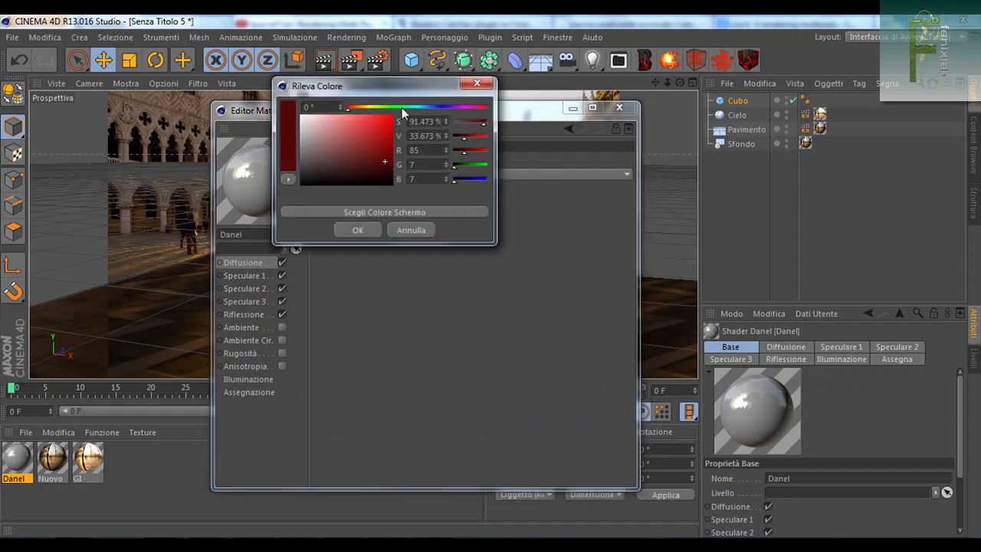
drag(402, 107, 392, 107)
click(392, 150)
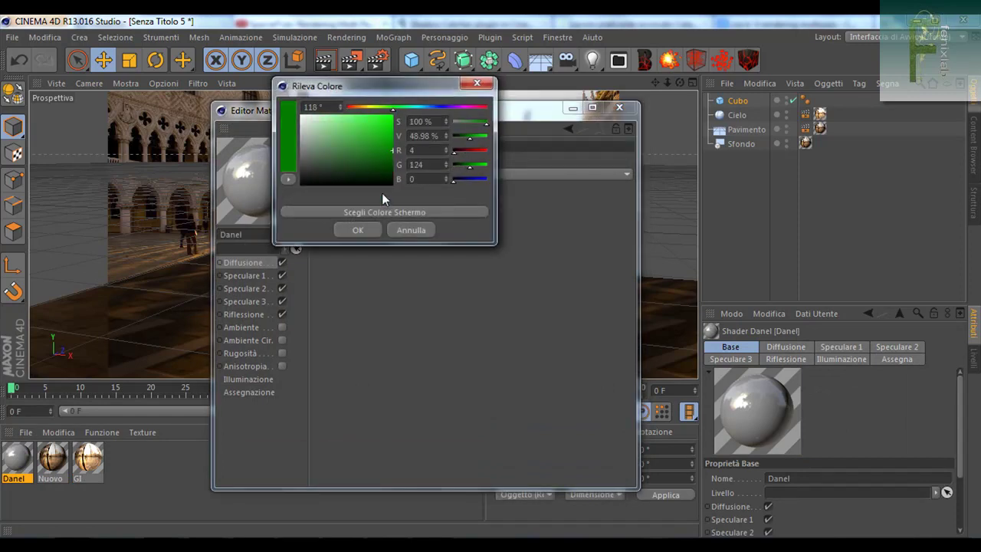
click(358, 229)
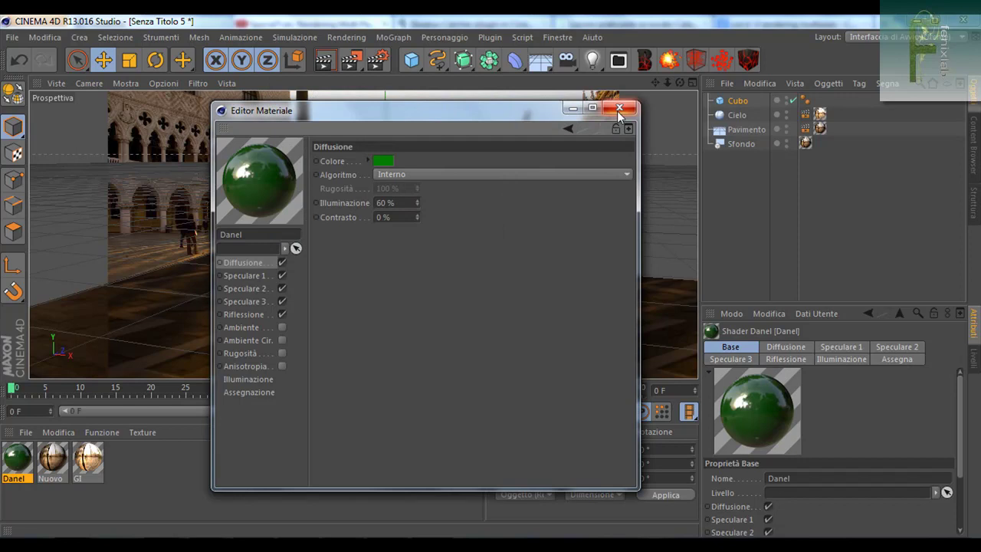
click(619, 108)
drag(14, 463, 740, 103)
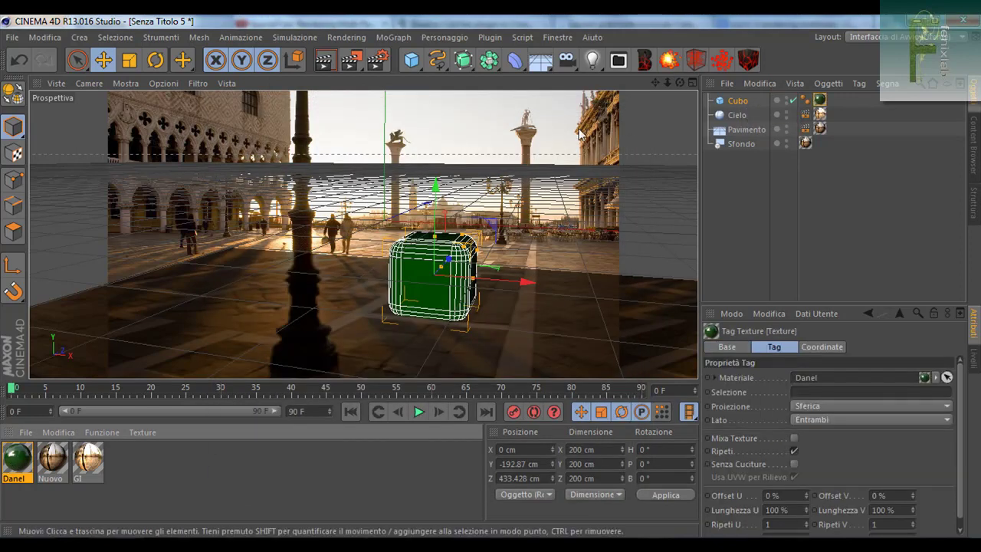
Add a light at Y 271.76 cm, Z 609.624 cm with Mappe Ombre (Morbide) soft shadows
click(592, 59)
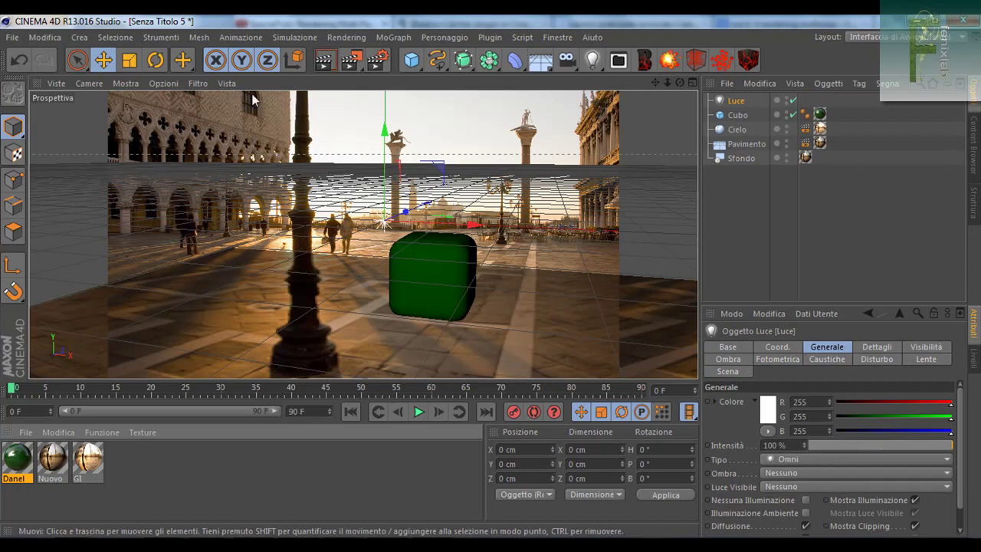
click(226, 83)
click(259, 176)
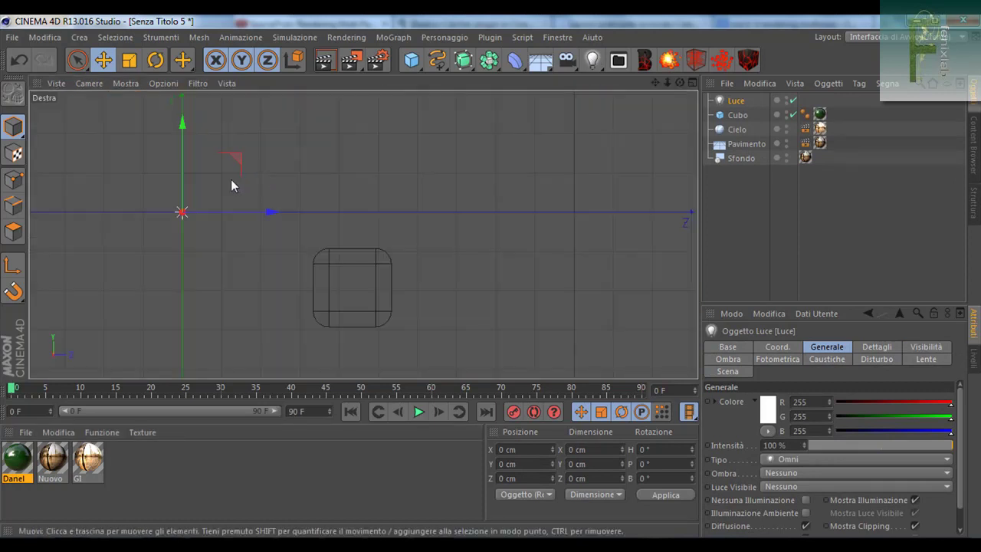
drag(188, 167, 186, 107)
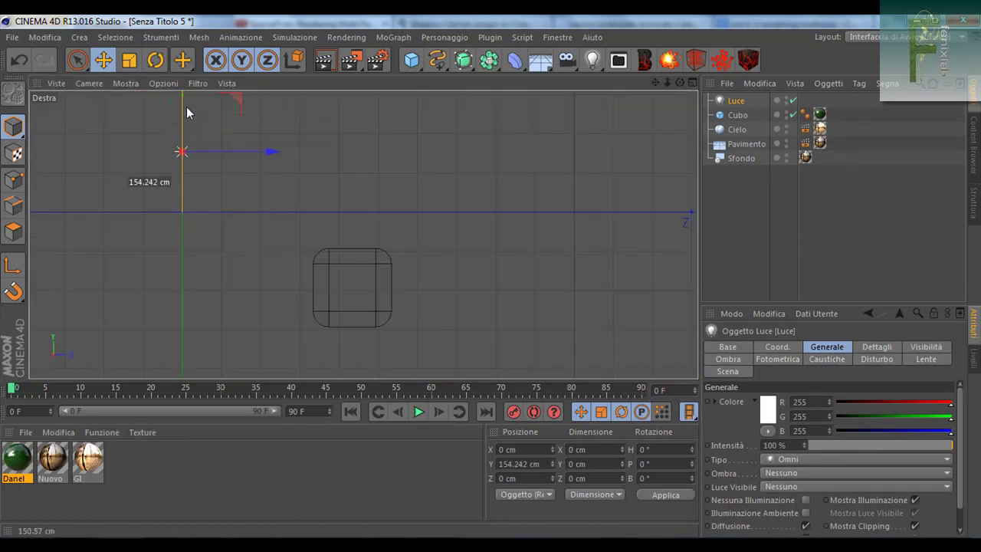
mouse_move(223, 155)
mouse_down()
mouse_move(466, 136)
mouse_move(424, 98)
mouse_move(423, 76)
mouse_up()
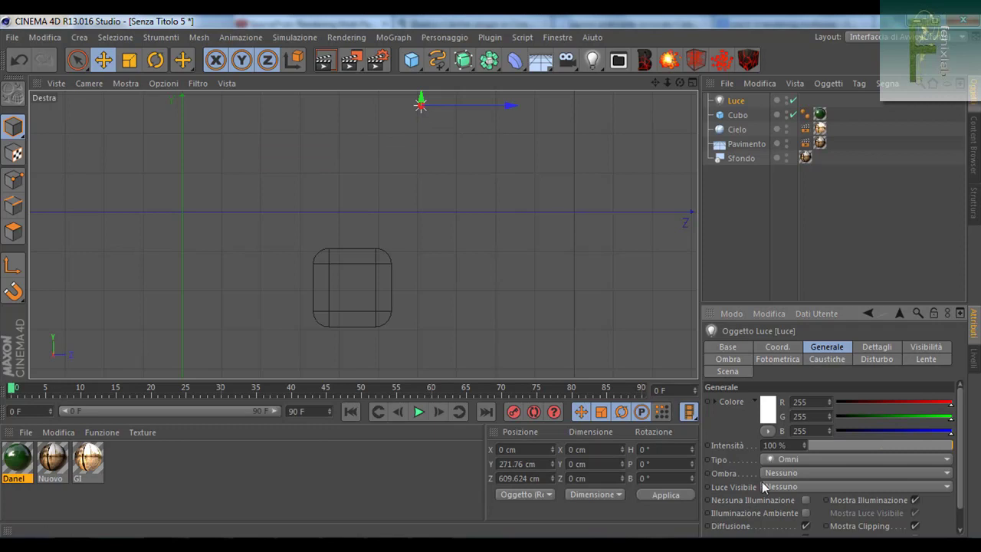
click(783, 473)
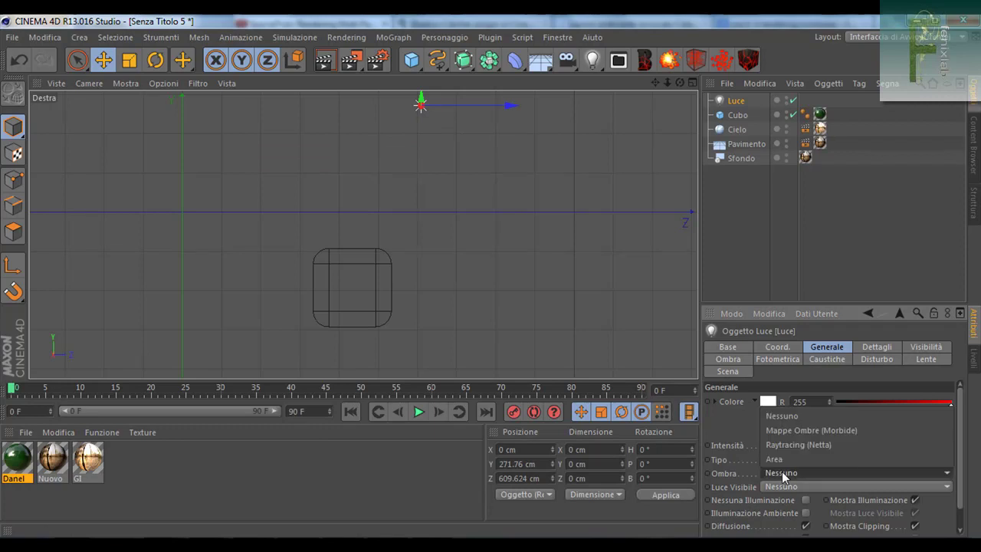
click(801, 435)
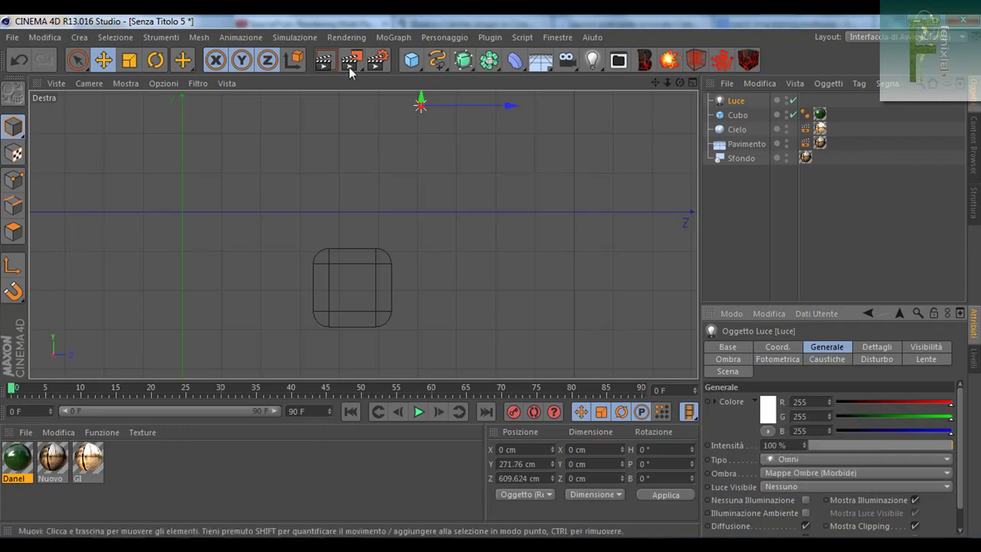
Test-render in Prospettiva, move the light to X -120.803 cm, and render the cube's shadow again
click(226, 82)
click(249, 152)
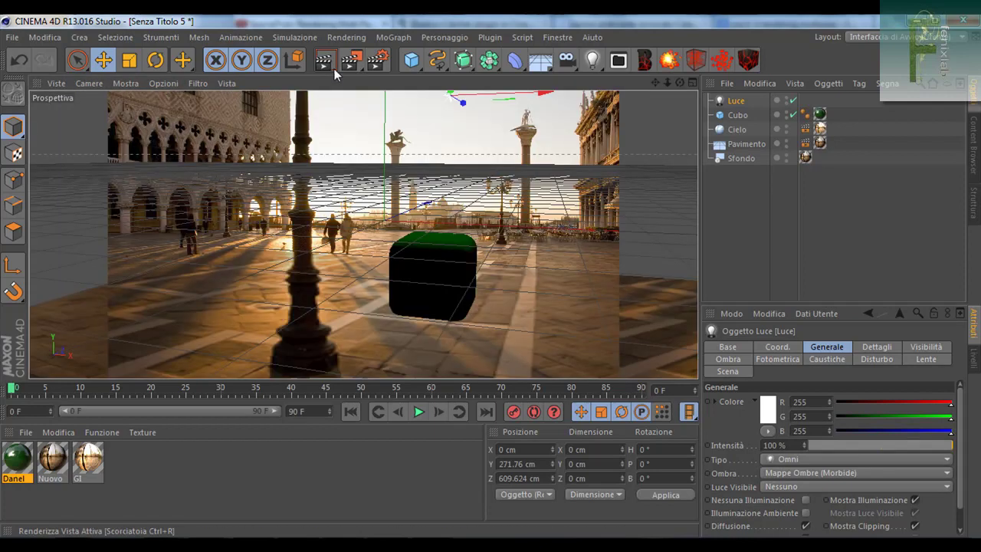
click(333, 68)
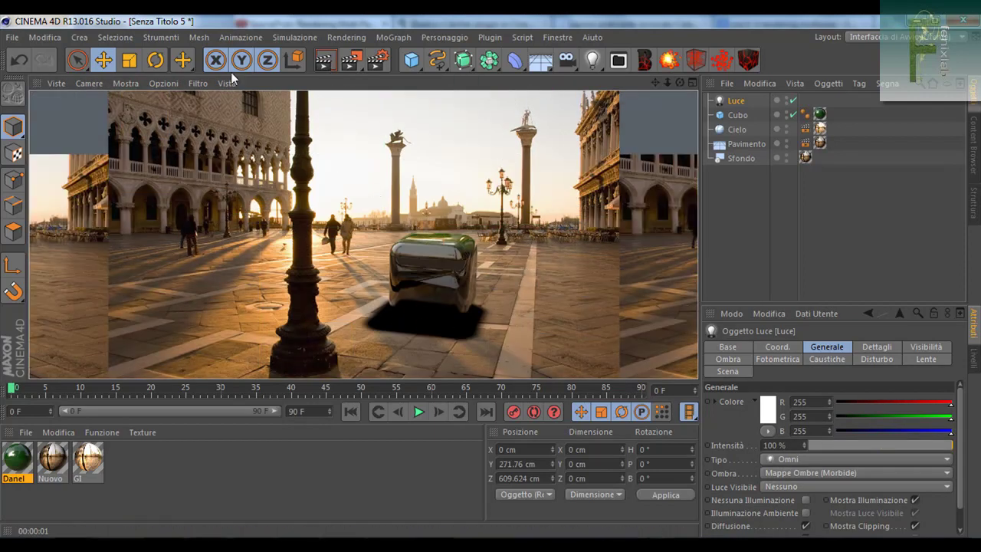
click(743, 102)
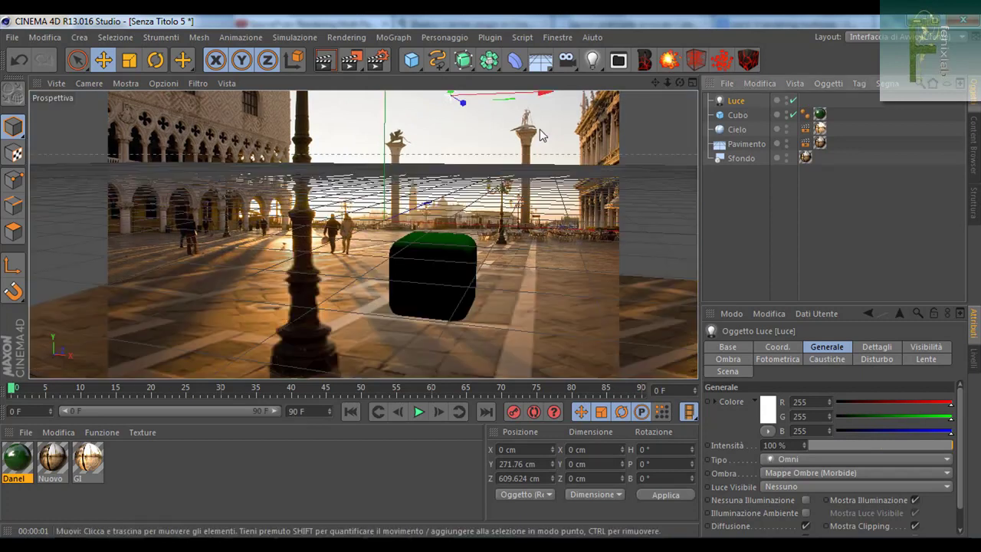
drag(521, 99, 467, 97)
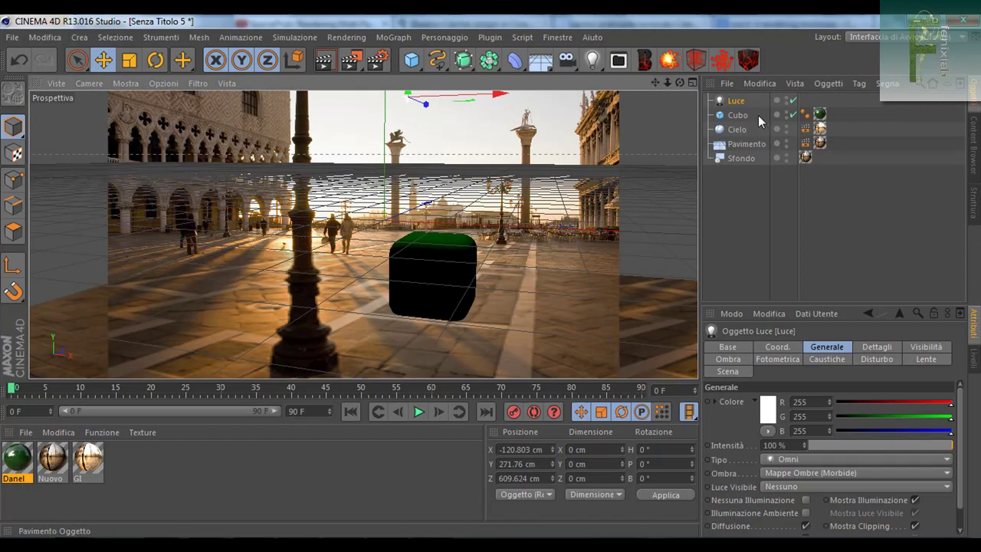
click(323, 60)
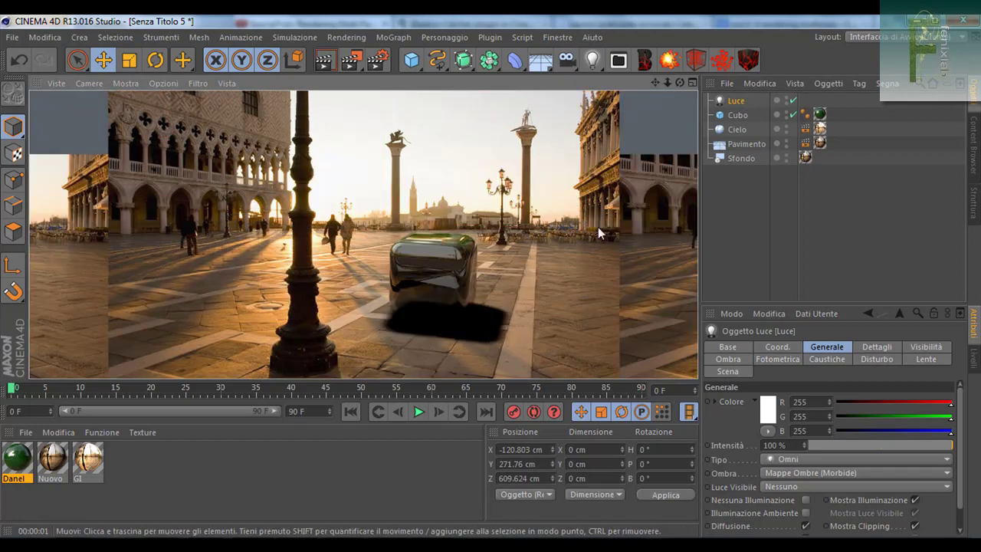
Add light Luce.1 at X 135.287 cm, Z -369.289 cm near the cube and render
click(597, 62)
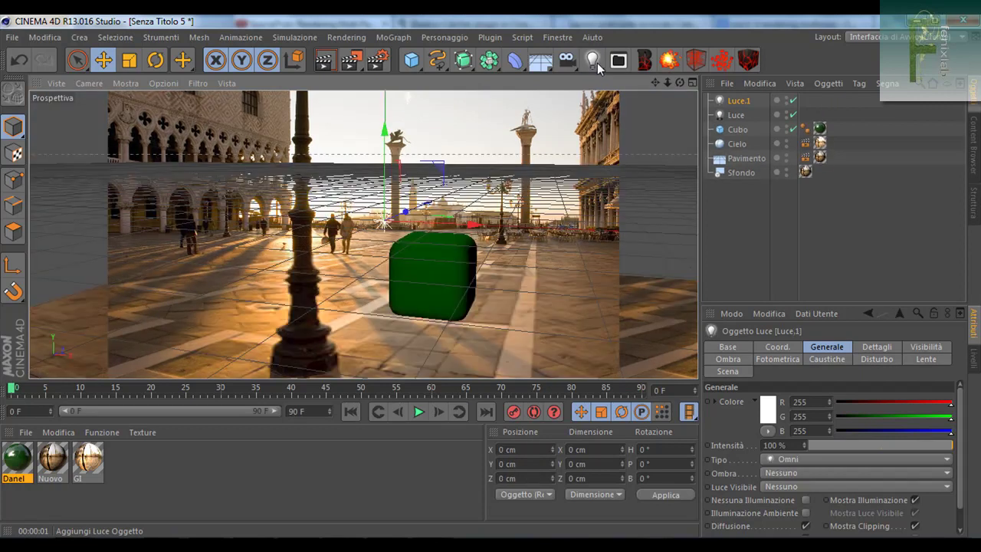
mouse_move(369, 251)
mouse_down()
mouse_move(329, 269)
mouse_move(476, 294)
mouse_up()
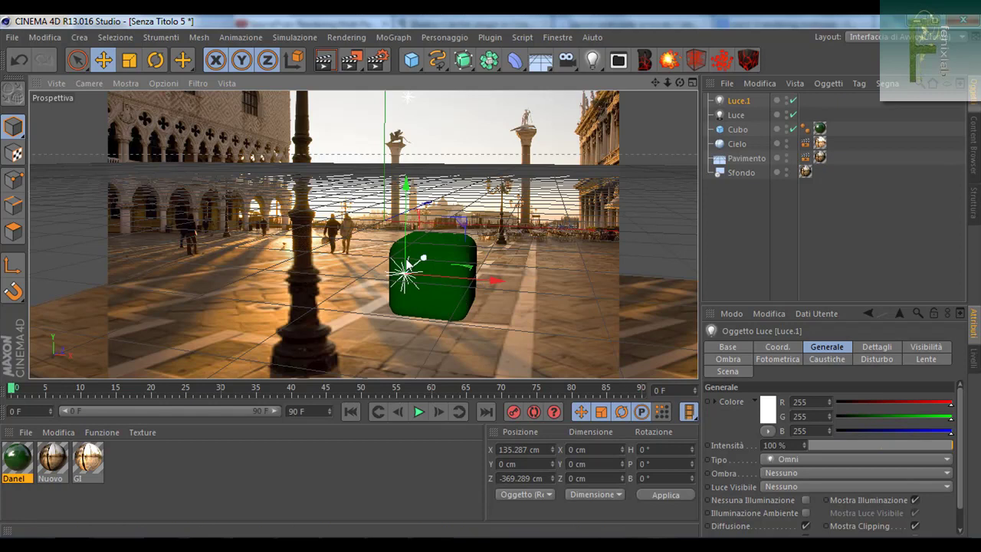
click(335, 65)
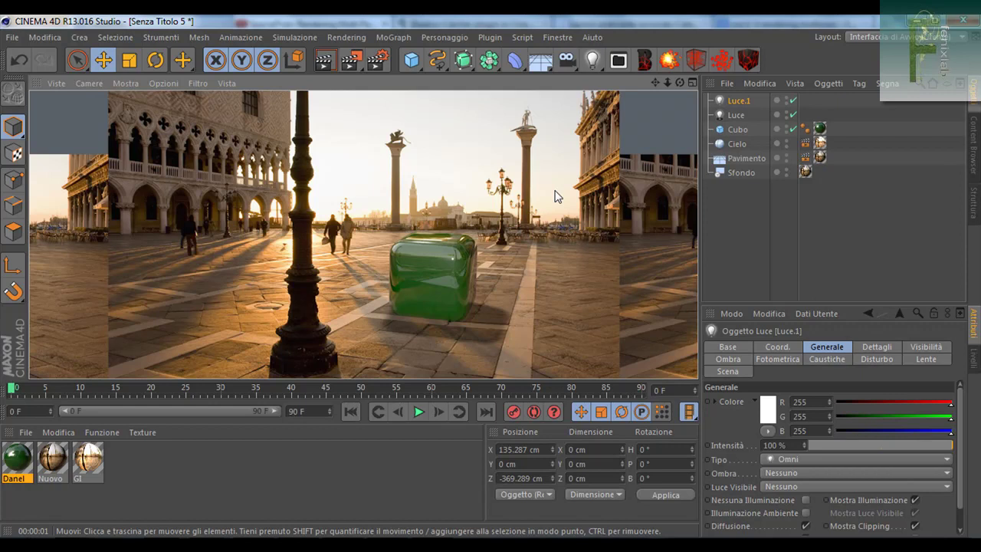
click(728, 130)
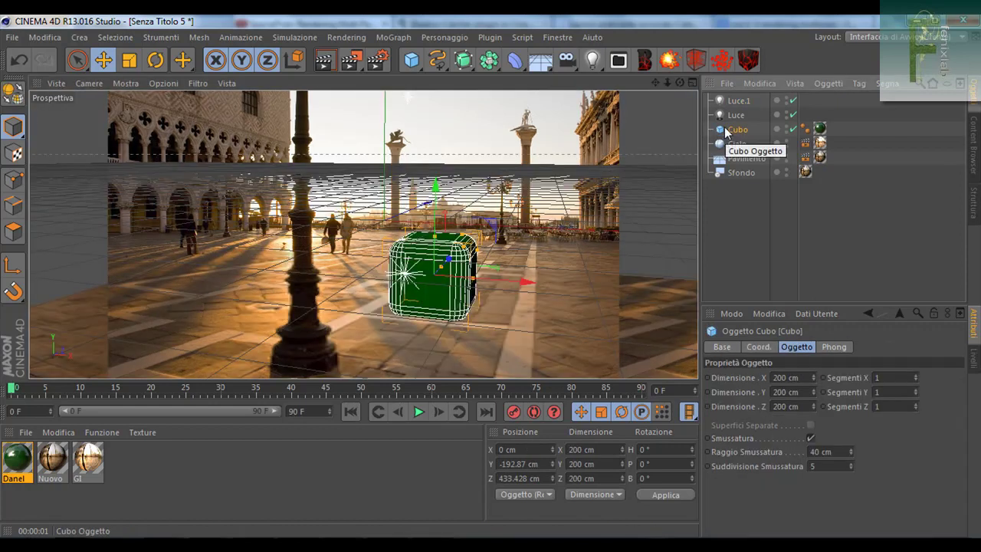
Add a Compositing tag to the cube with Buffer Oggetto 1 enabled
right_click(727, 132)
mouse_move(737, 129)
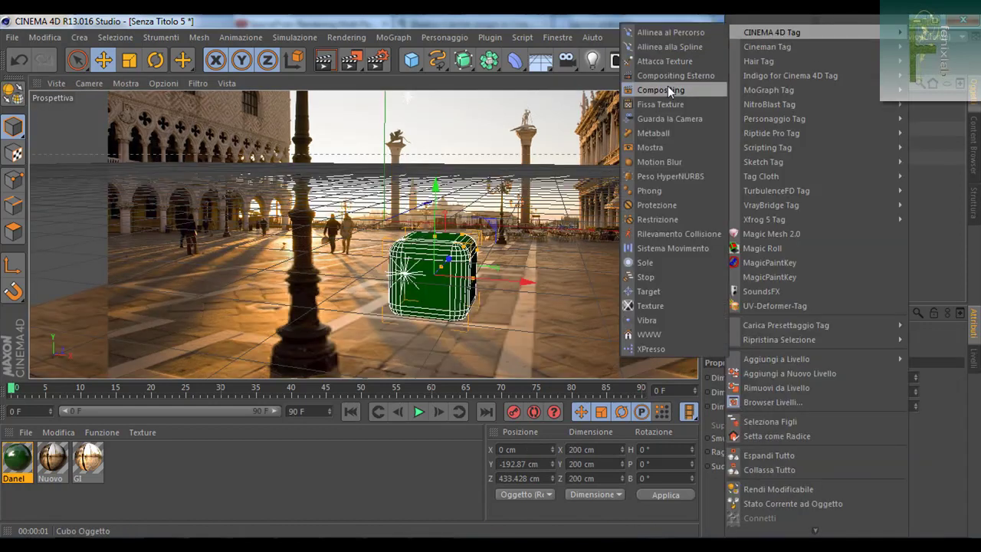
click(668, 90)
click(747, 359)
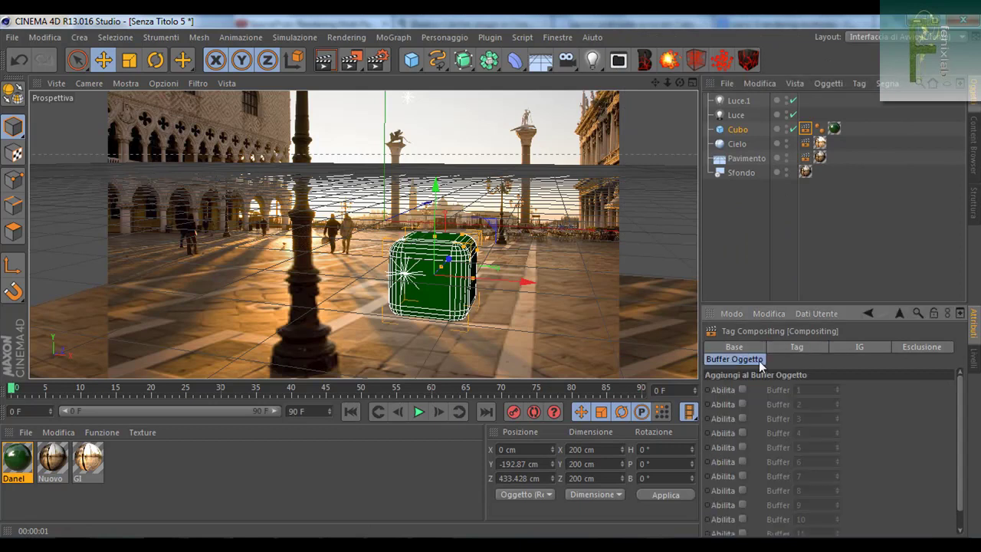
click(741, 388)
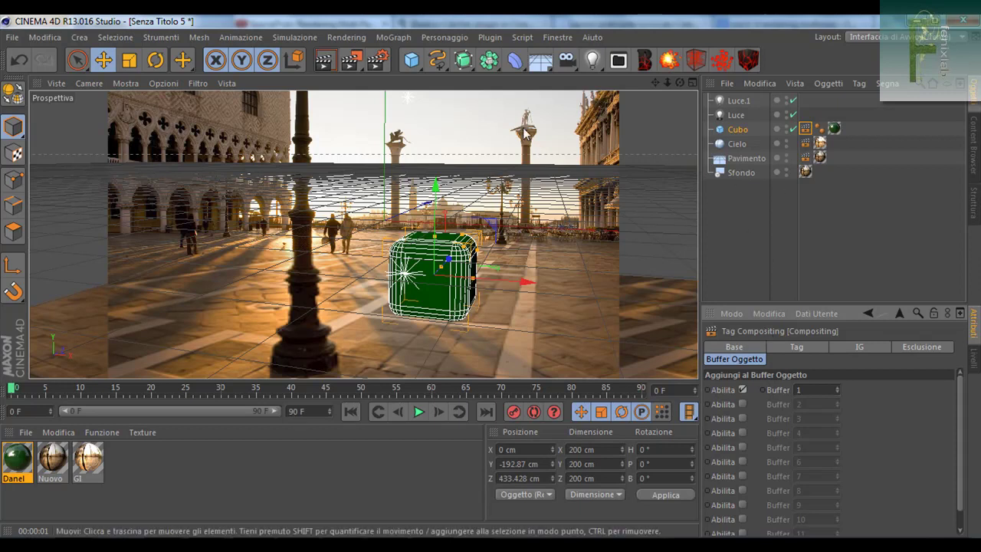
click(409, 61)
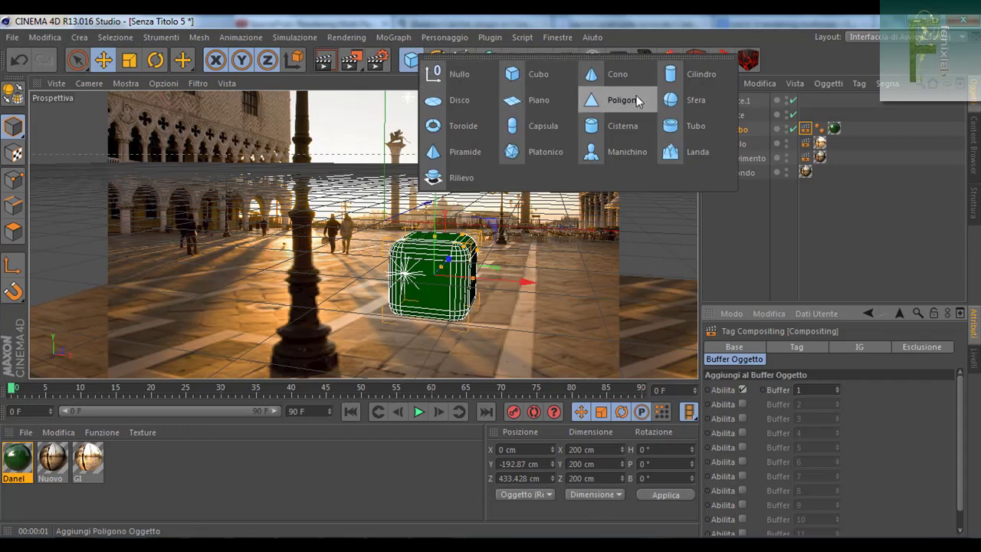
Add a sphere with a Compositing tag set to object buffer 2
click(663, 102)
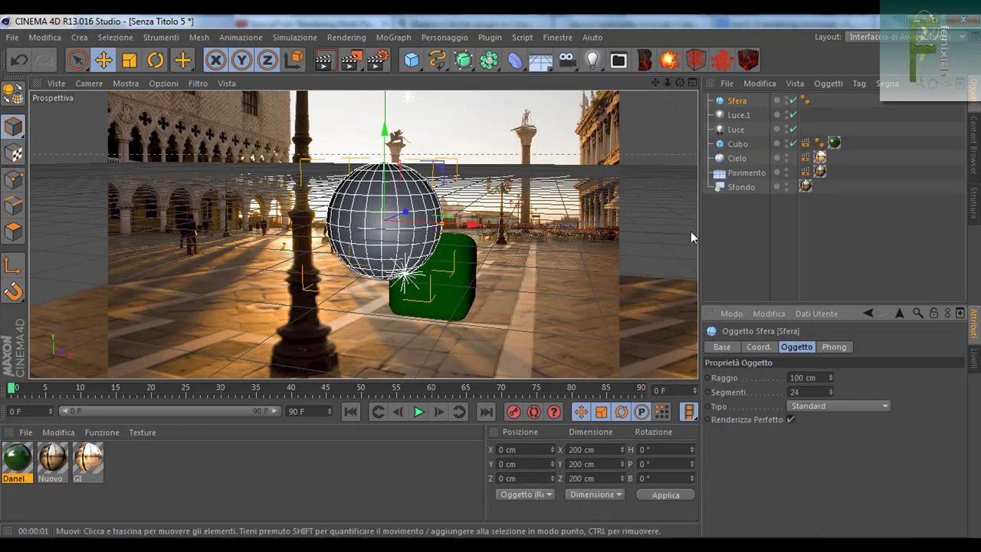
right_click(740, 102)
mouse_move(787, 32)
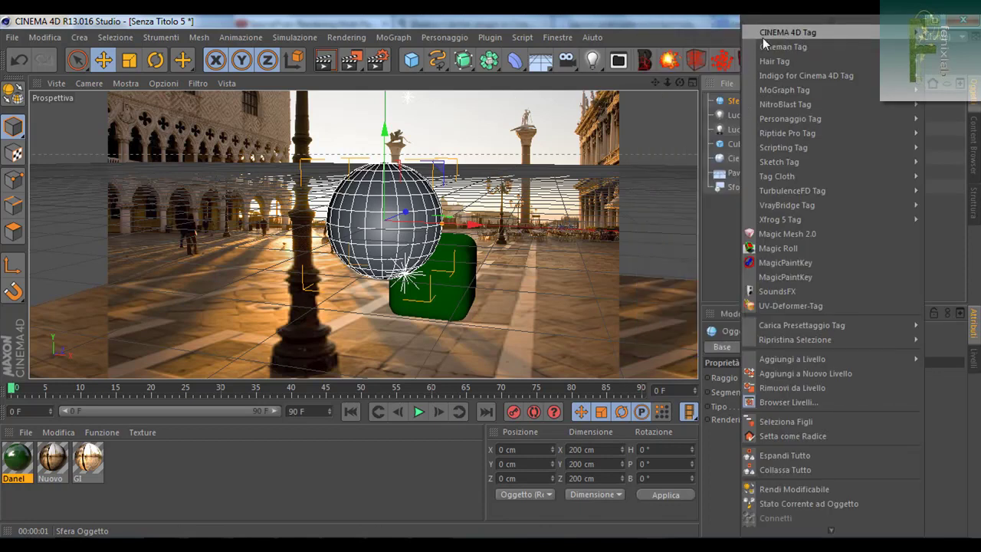
click(679, 90)
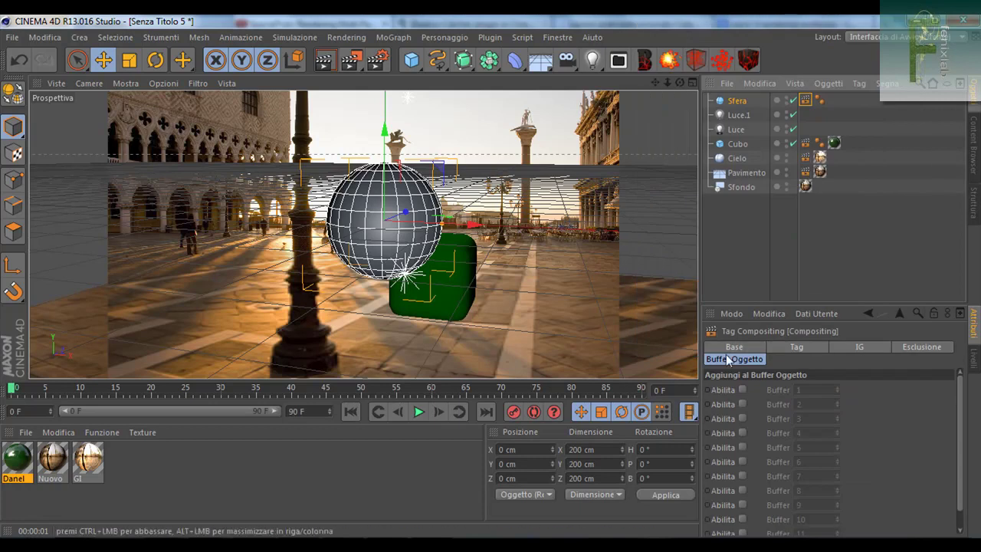
click(741, 389)
click(838, 386)
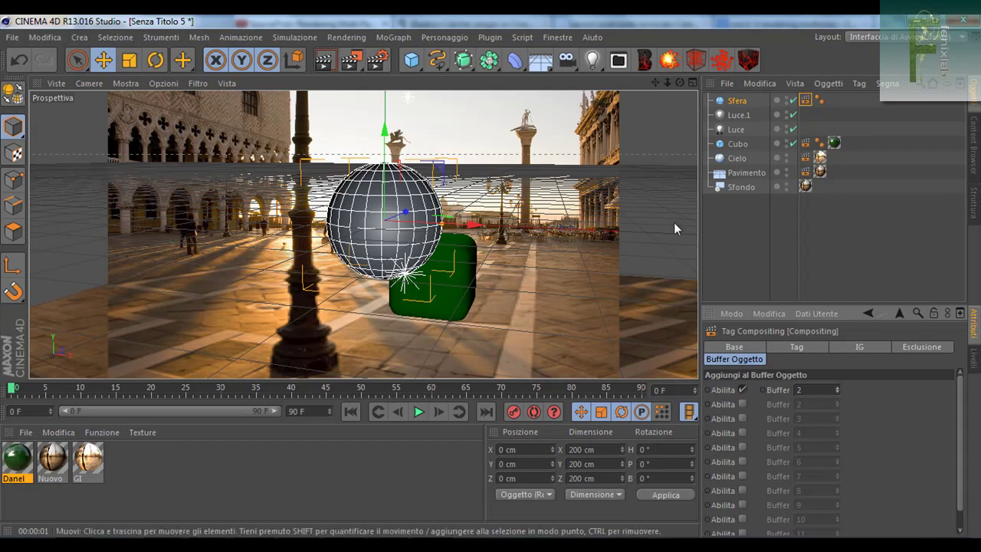
Move the sphere left of the cube to X -371.862 cm, Y -105.163 cm
mouse_move(392, 126)
mouse_down()
mouse_move(390, 210)
mouse_move(389, 197)
mouse_up()
drag(478, 303, 287, 270)
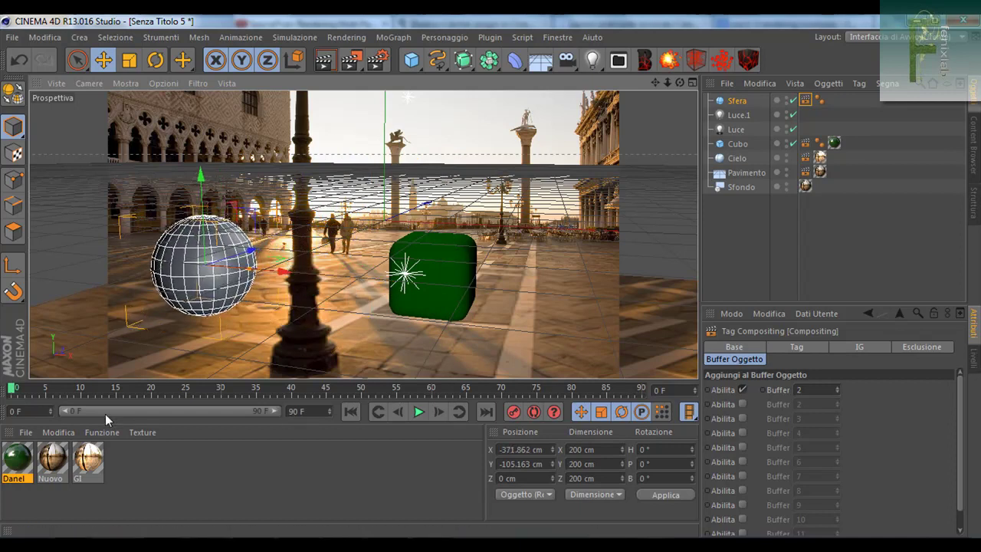
click(17, 458)
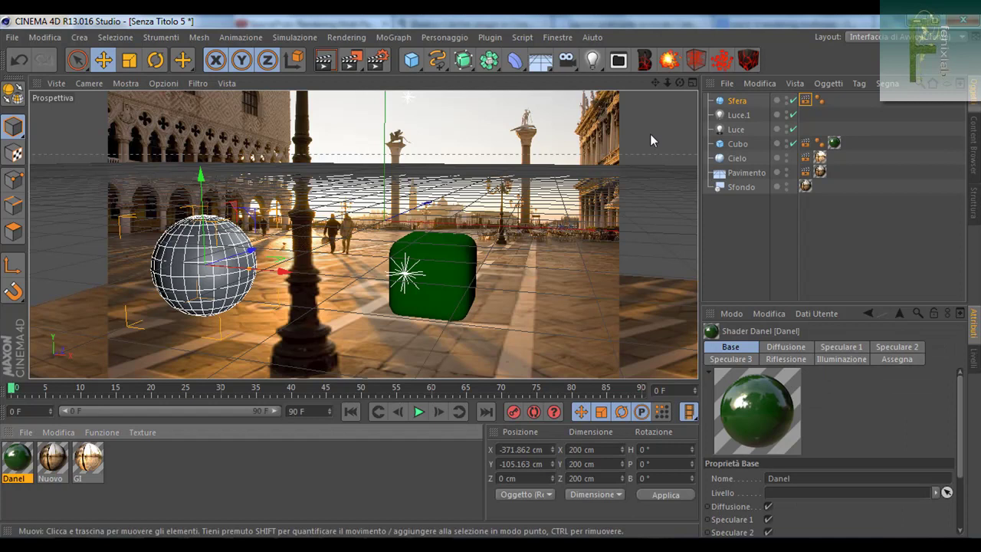
click(738, 103)
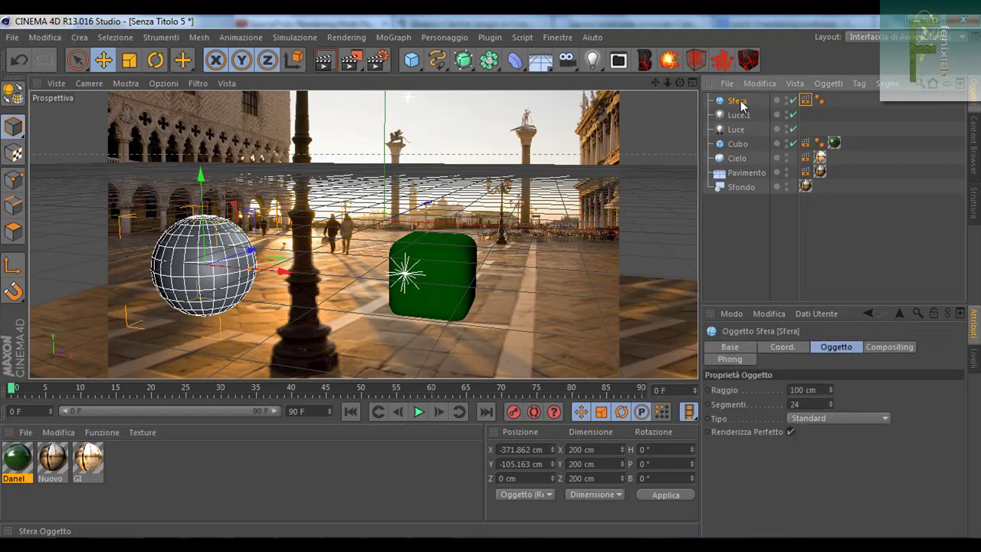
Delete the sphere and set the Luce light's Ombra to Nessuno
key(Delete)
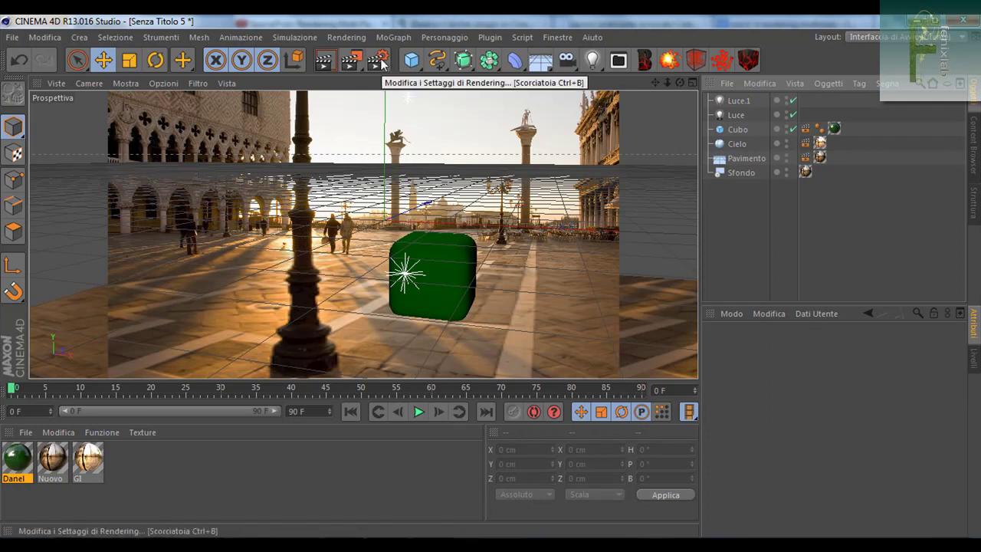
click(739, 114)
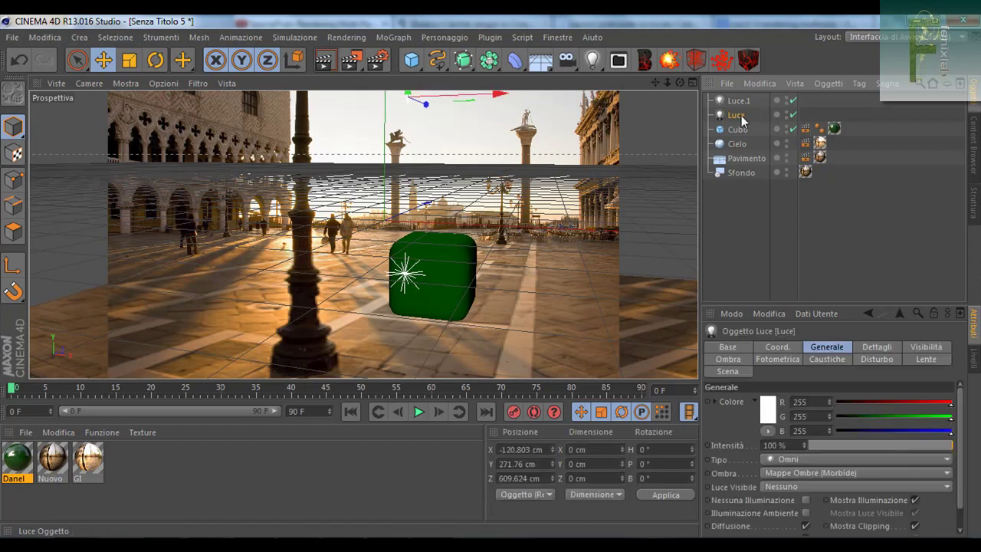
click(805, 474)
click(806, 418)
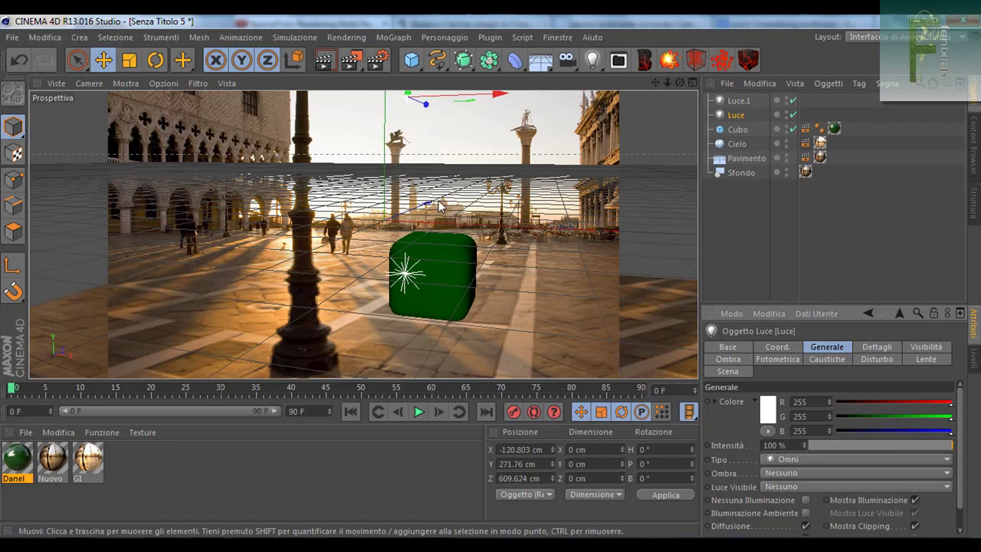
click(377, 60)
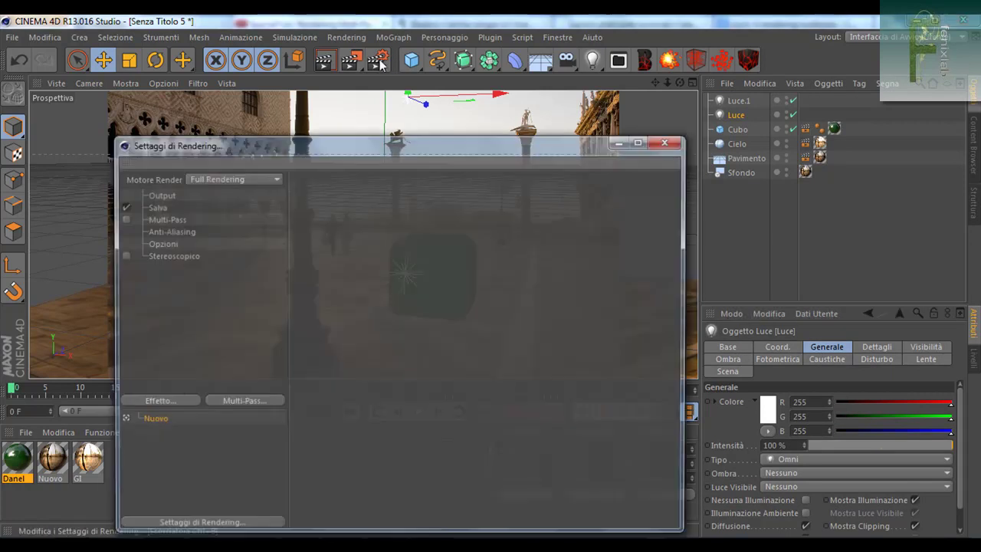
Enable Multi-Pass rendering and add a Buffer Oggetto pass for group ID 1
click(158, 207)
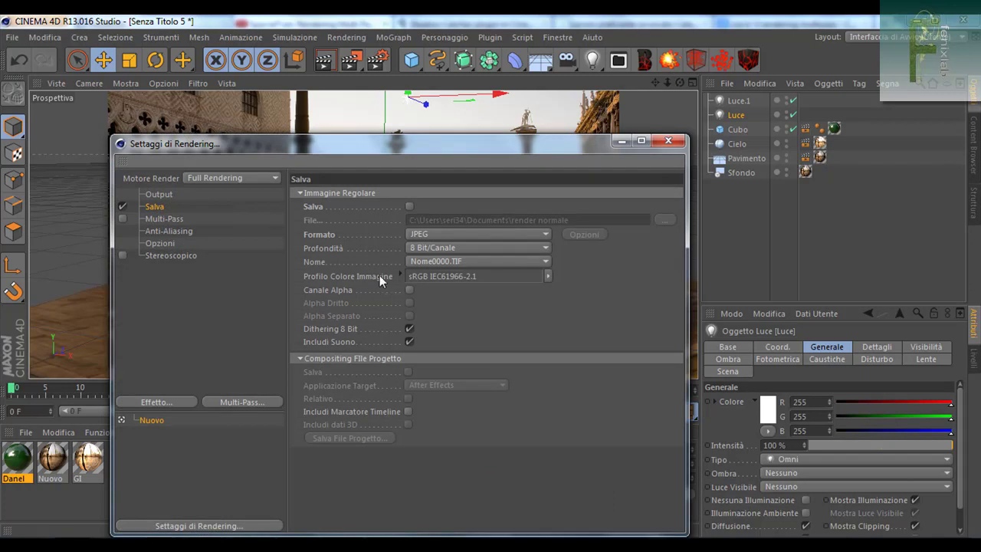
click(160, 217)
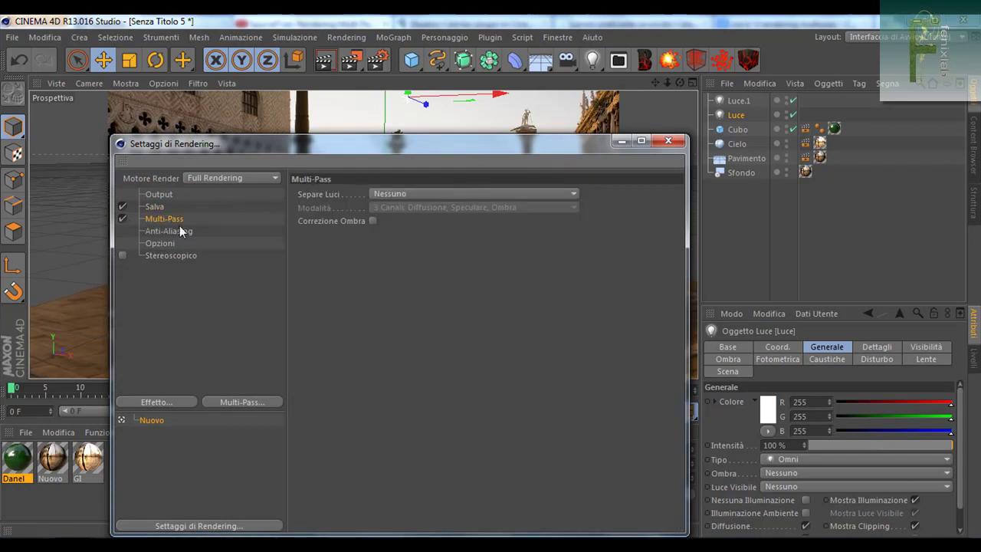
click(239, 401)
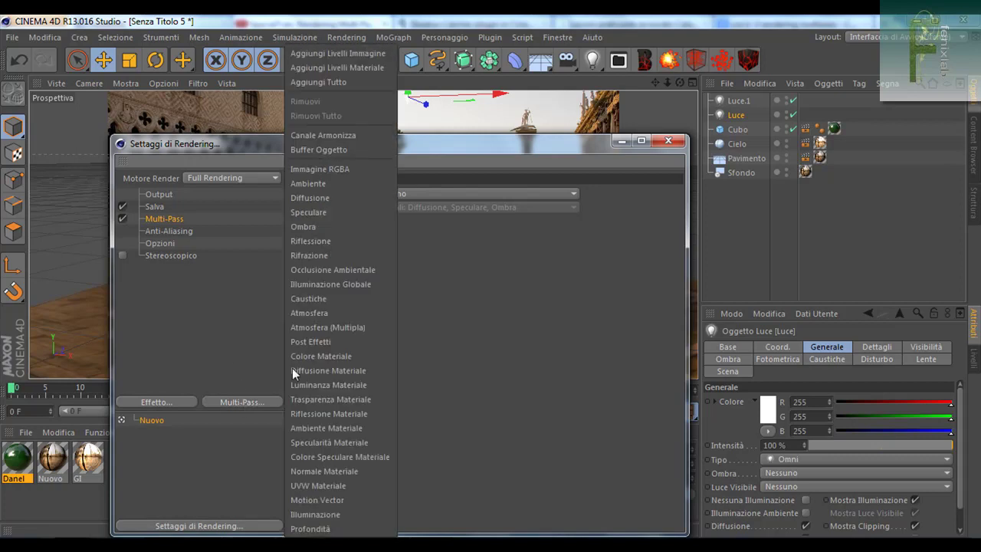
click(362, 149)
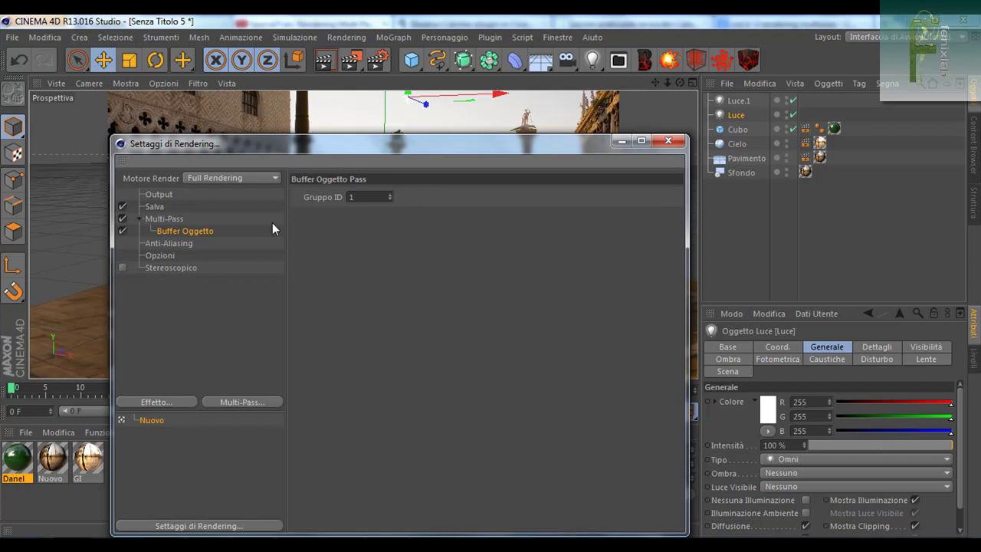
Keep Anti-Aliasing set to Migliore, then return to the Salva page
click(170, 243)
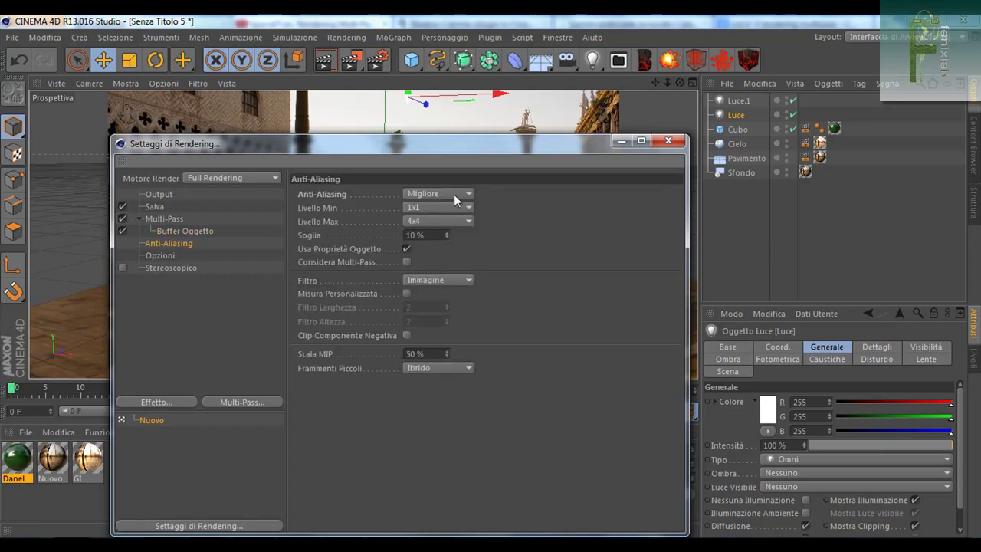
click(453, 194)
click(439, 232)
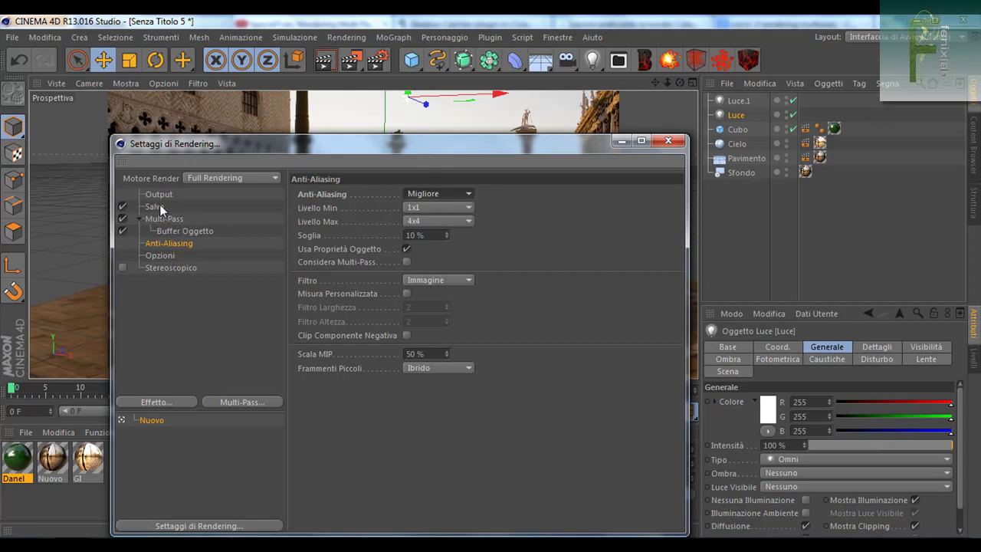
click(158, 205)
Turn on saving the regular image with the file name 'render normale'
click(410, 206)
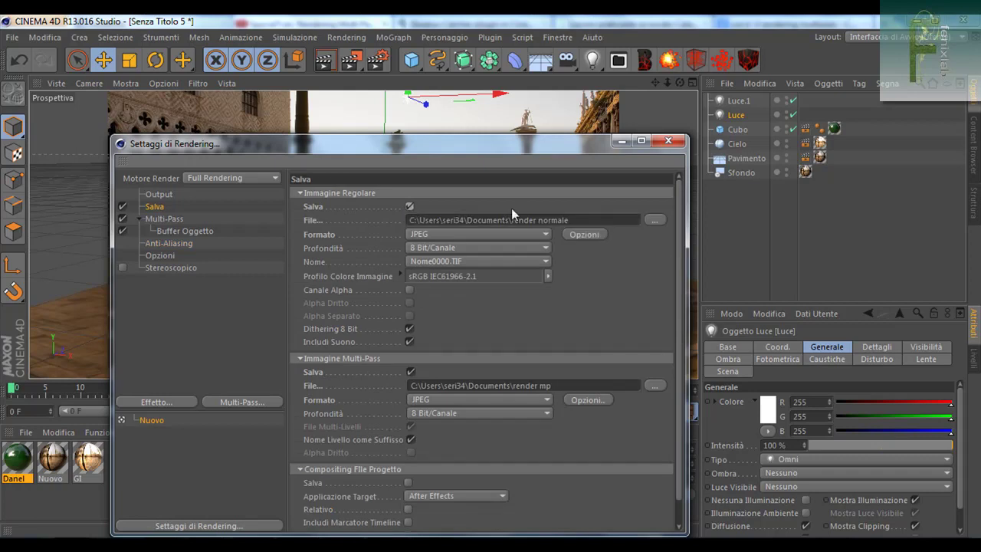
drag(596, 218, 406, 230)
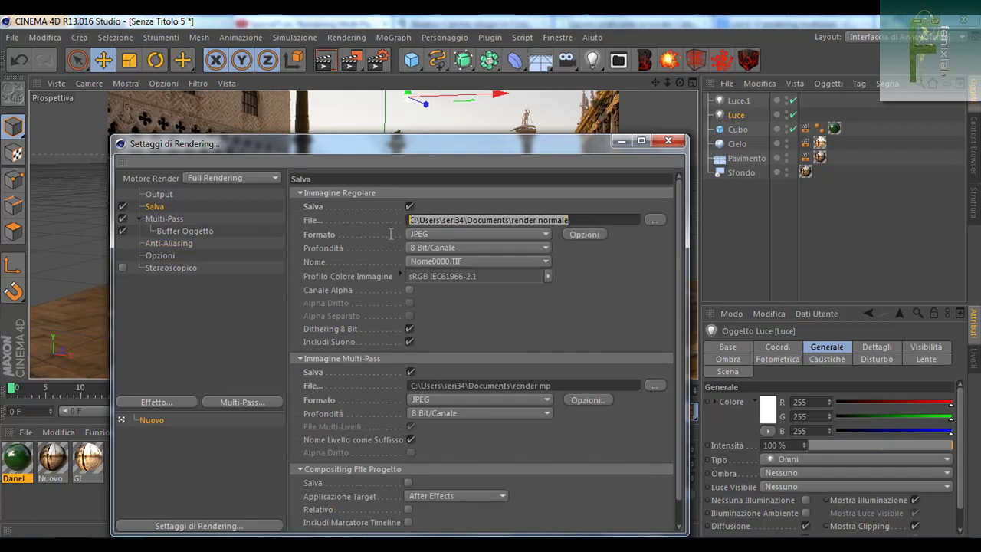
click(655, 221)
text(render normale)
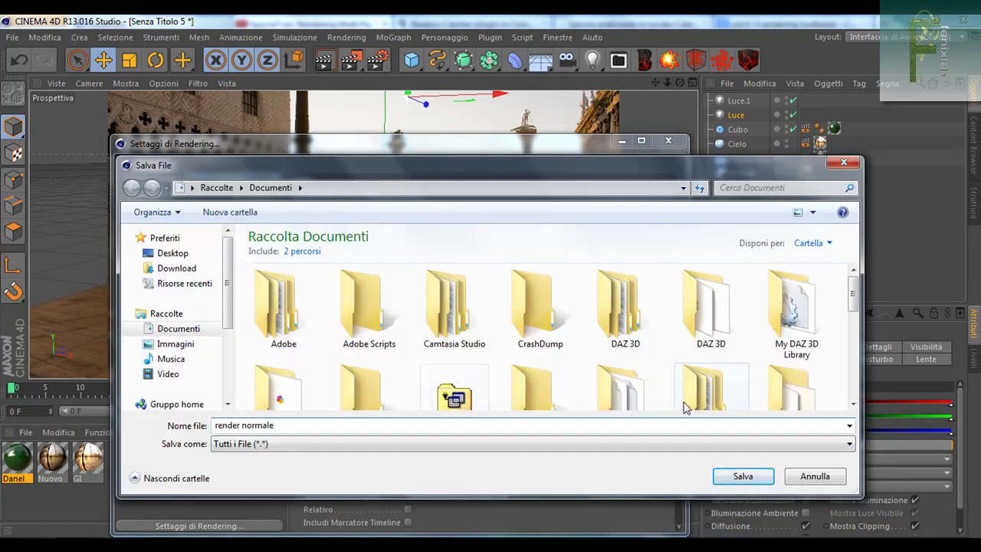
click(739, 476)
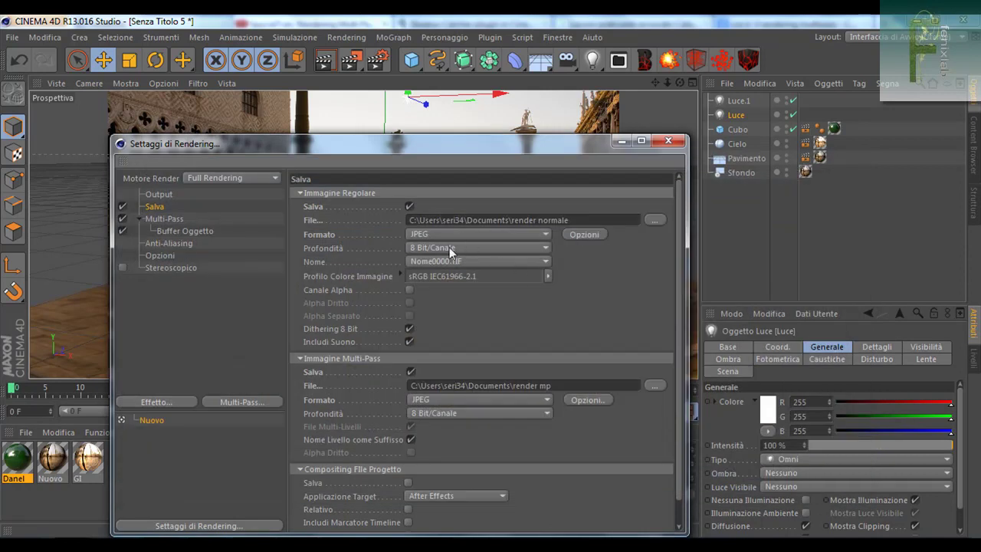
Set the multi-pass save file name to 'render oggetto'
click(412, 372)
click(411, 372)
drag(624, 384, 410, 385)
key(BackSpace)
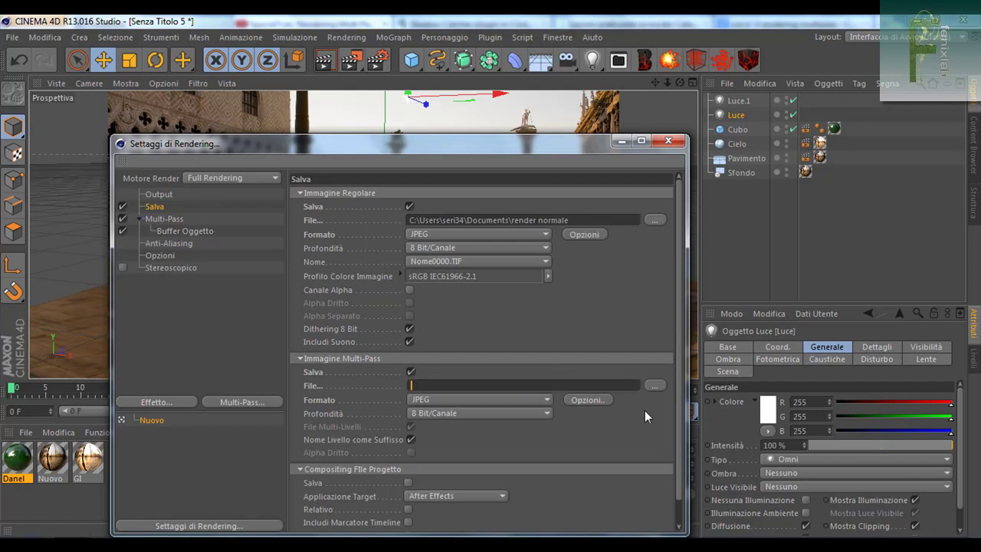
click(655, 384)
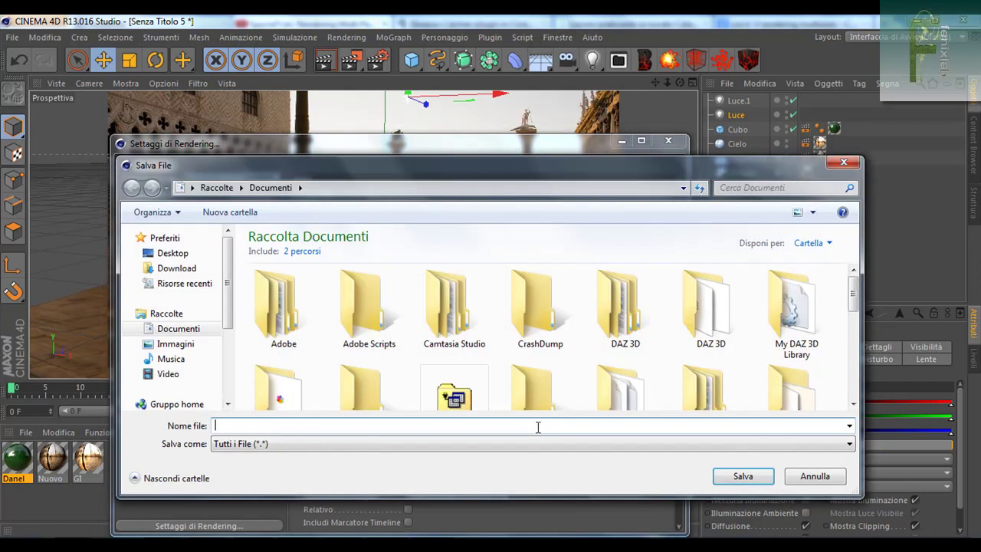
text(render oggetto)
key(Return)
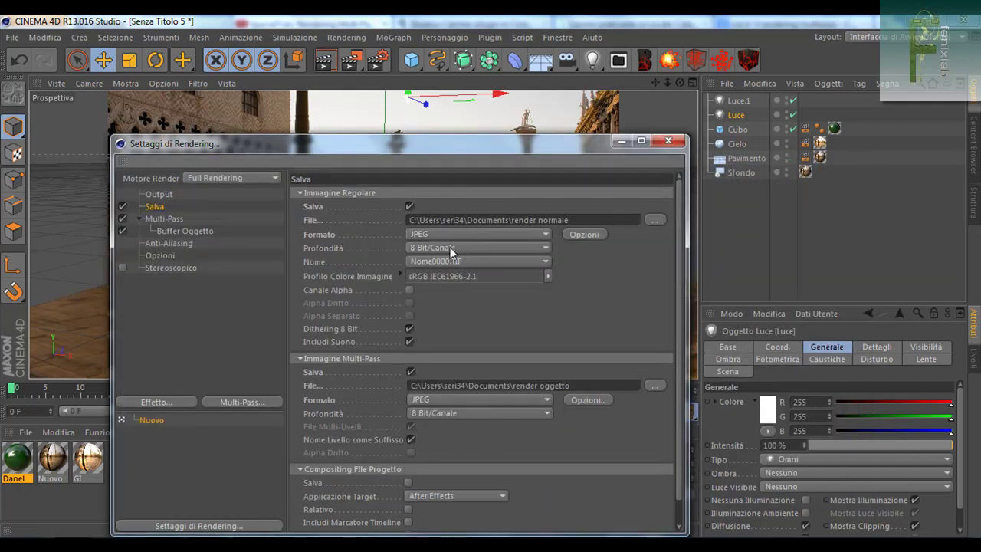
Minimize the render settings and render the scene to the Picture Viewer
drag(493, 149, 558, 71)
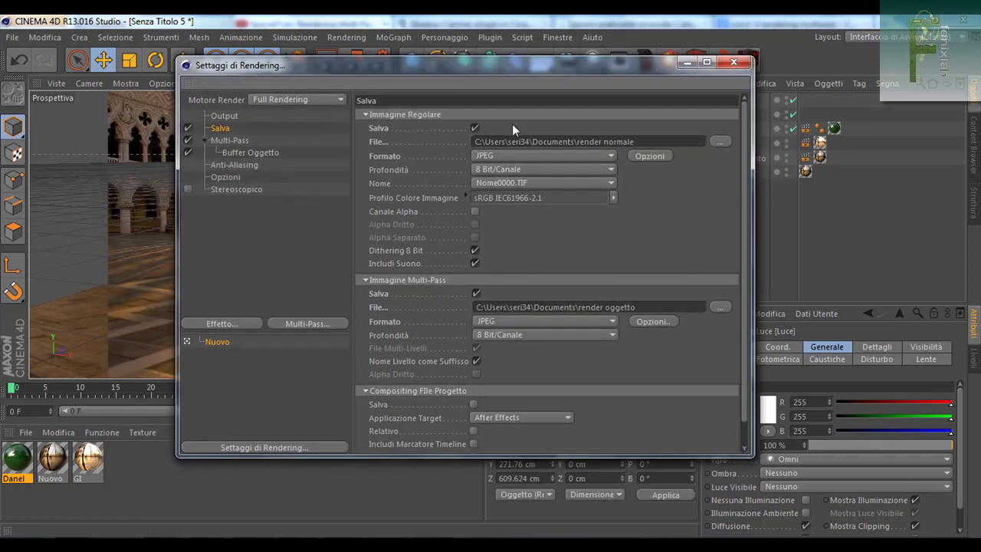
click(685, 64)
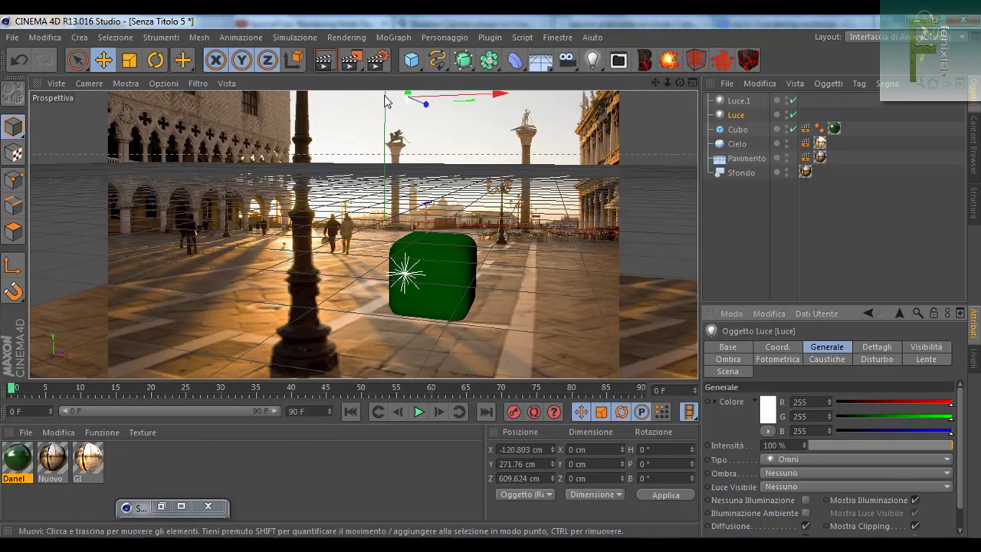
click(352, 60)
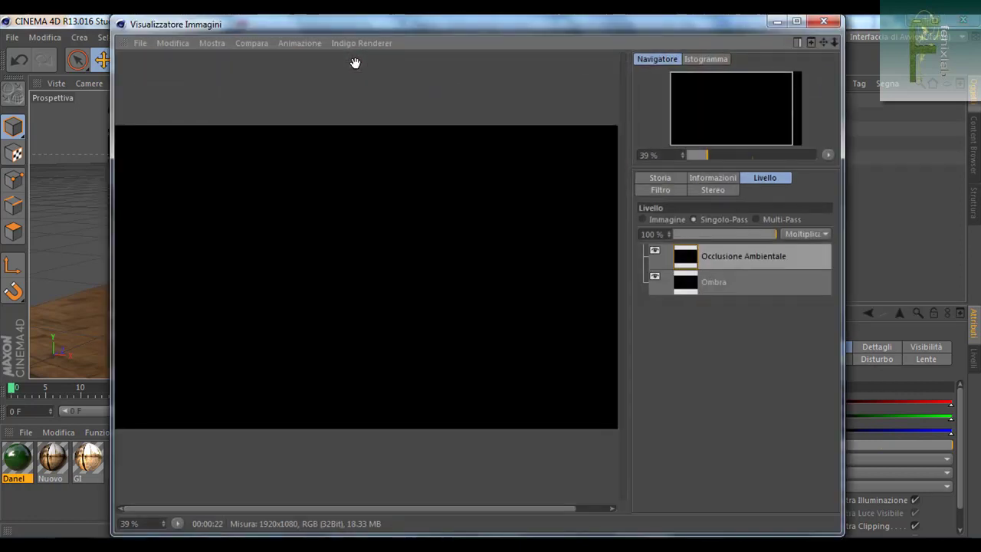
View the Buffer Oggetto 1 cube mask in Singolo-Pass mode, then minimize the Picture Viewer
click(644, 219)
click(693, 220)
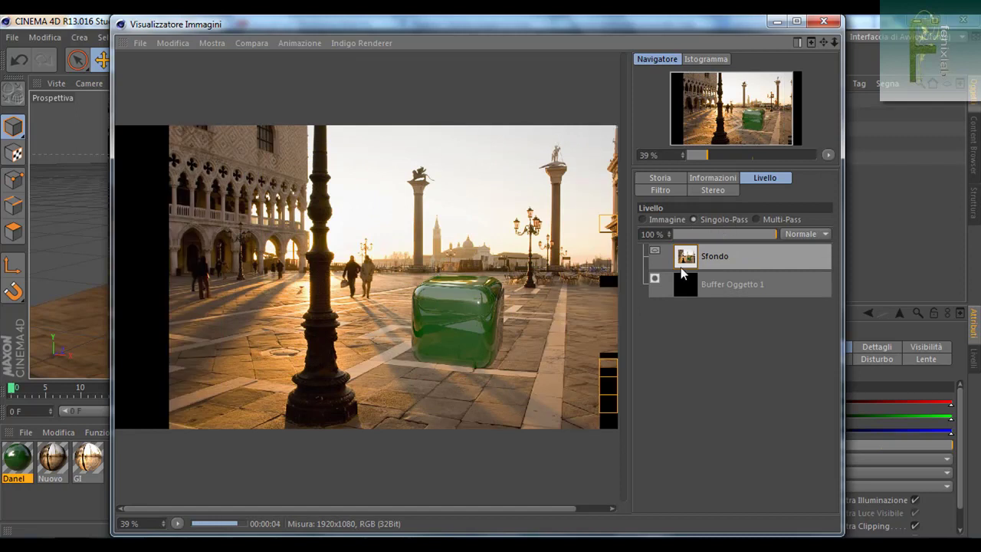
click(685, 285)
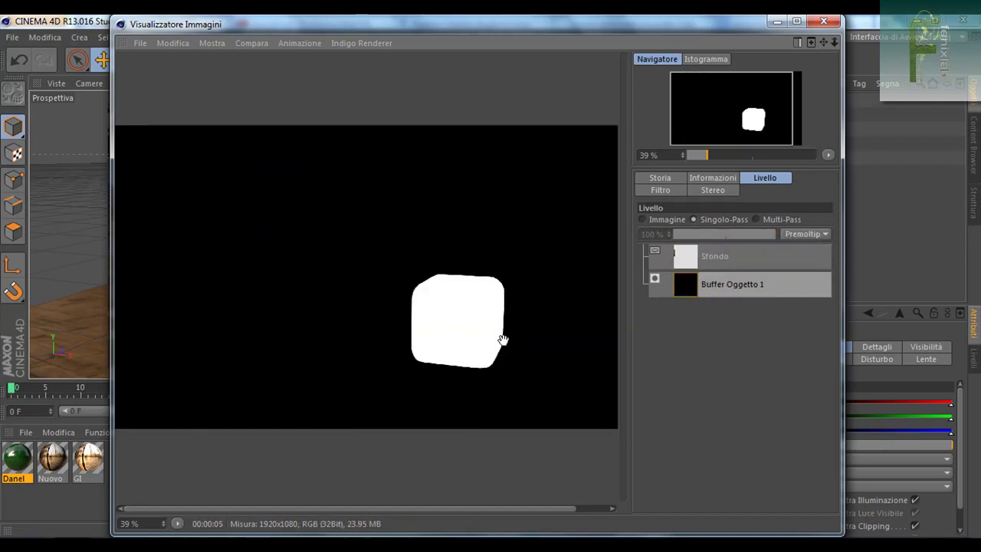
click(817, 23)
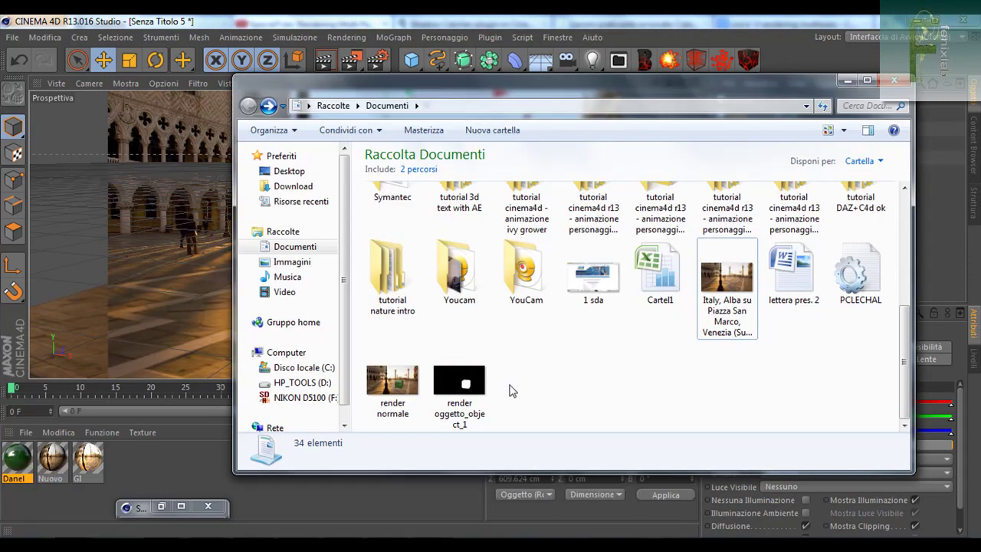
Select the 'render normale' and 'render oggetto' files in Documents, then close Explorer
mouse_move(545, 375)
mouse_down()
mouse_move(375, 393)
mouse_move(537, 375)
mouse_up()
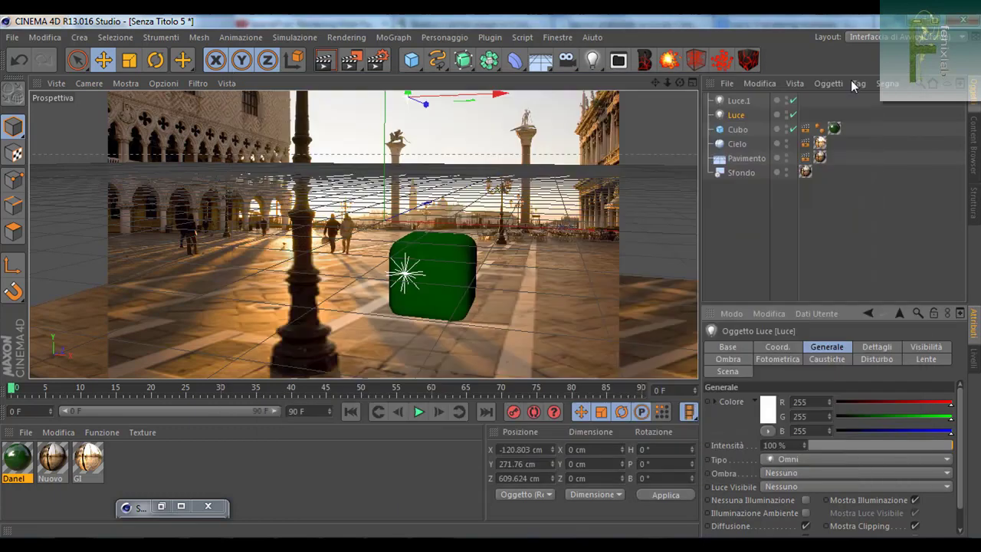
click(847, 80)
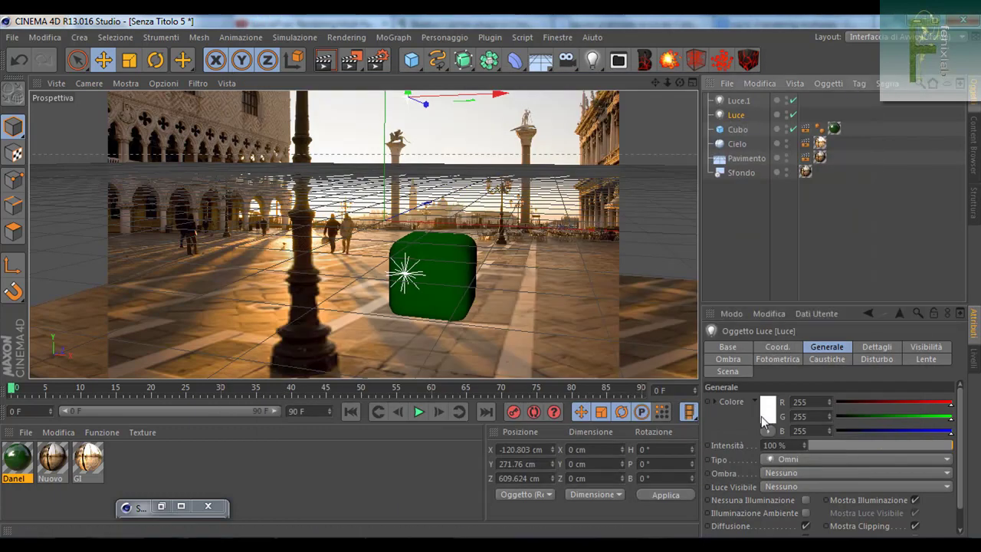
Set the light's shadow to Mappe Ombre (Morbide) and preview the render in the viewport
click(773, 471)
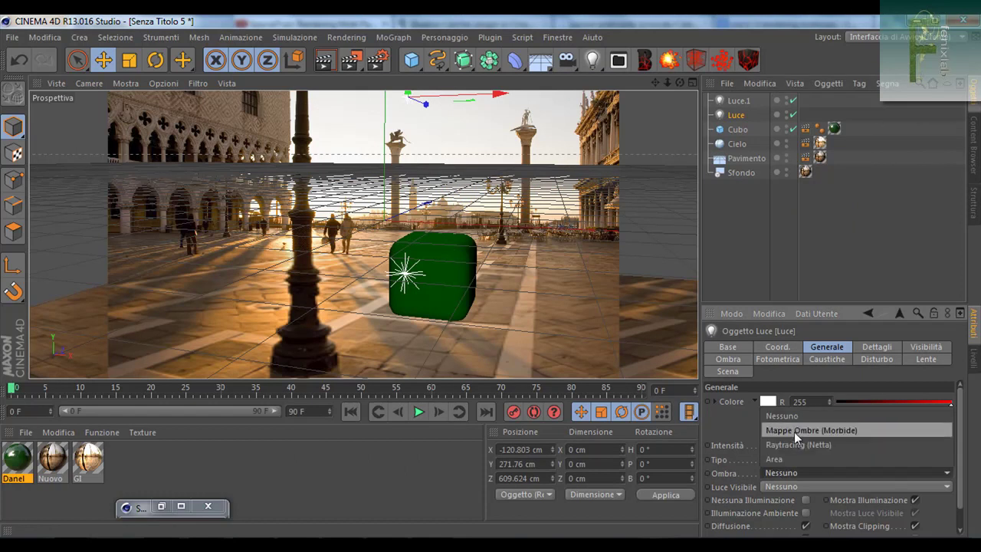
click(793, 432)
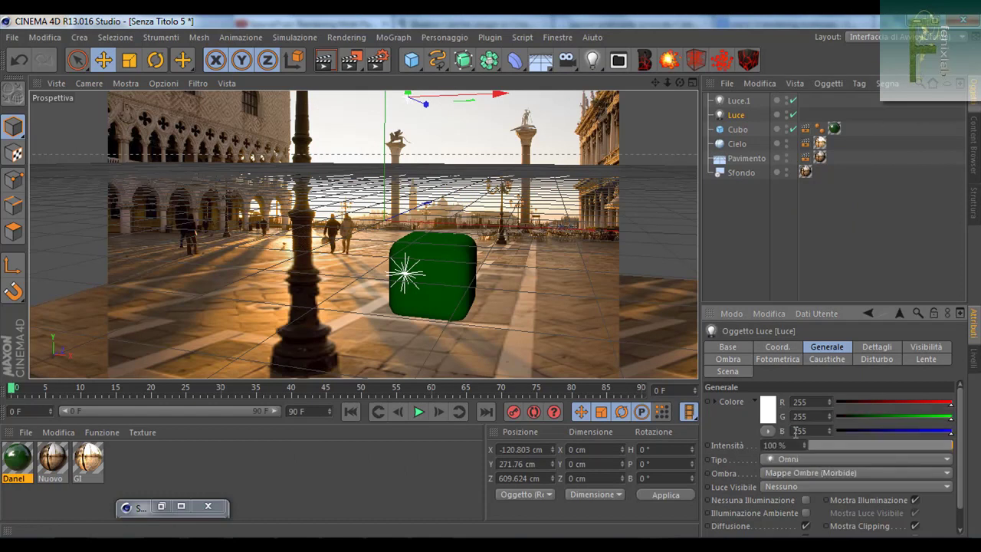
click(326, 61)
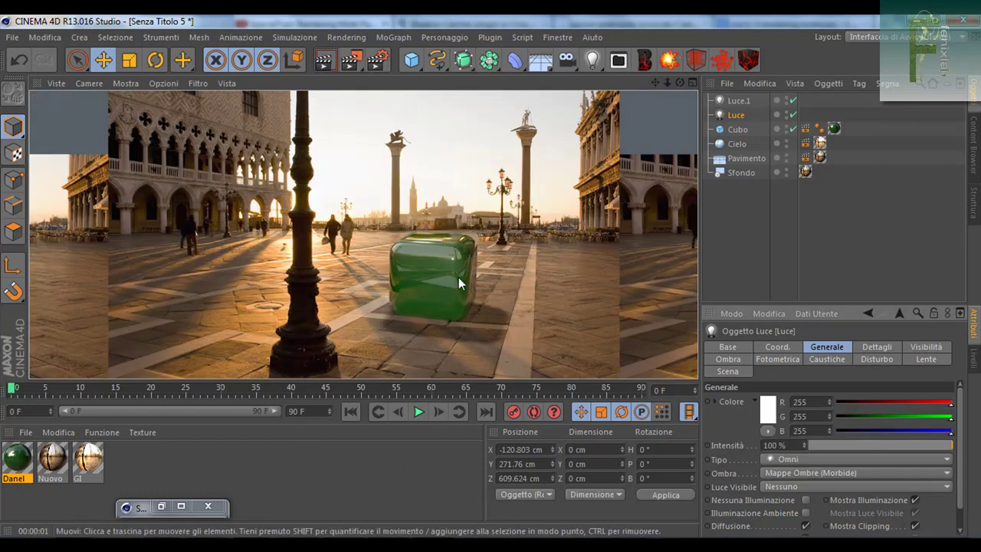
In Render Settings, disable the Buffer Oggetto pass and uncheck Luce di Default
click(378, 61)
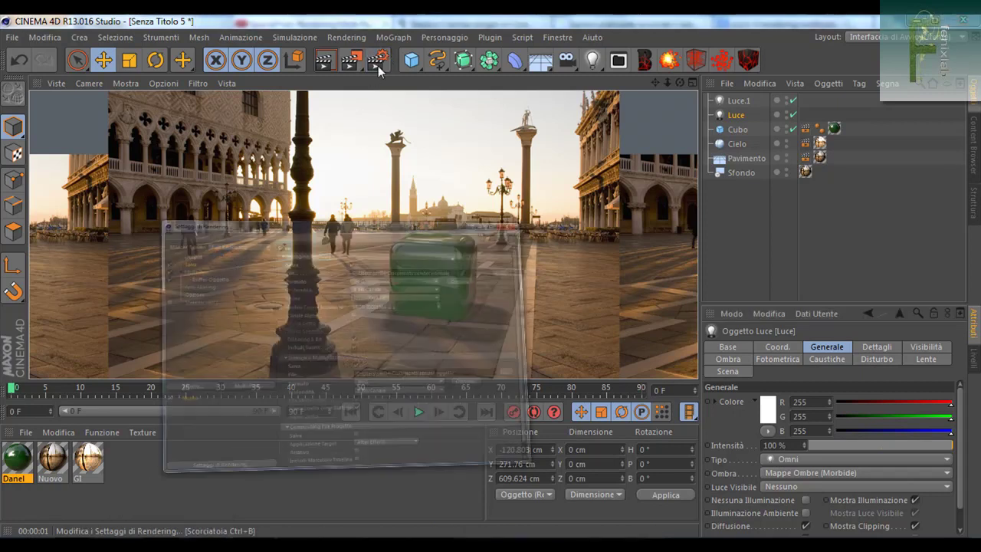
click(188, 152)
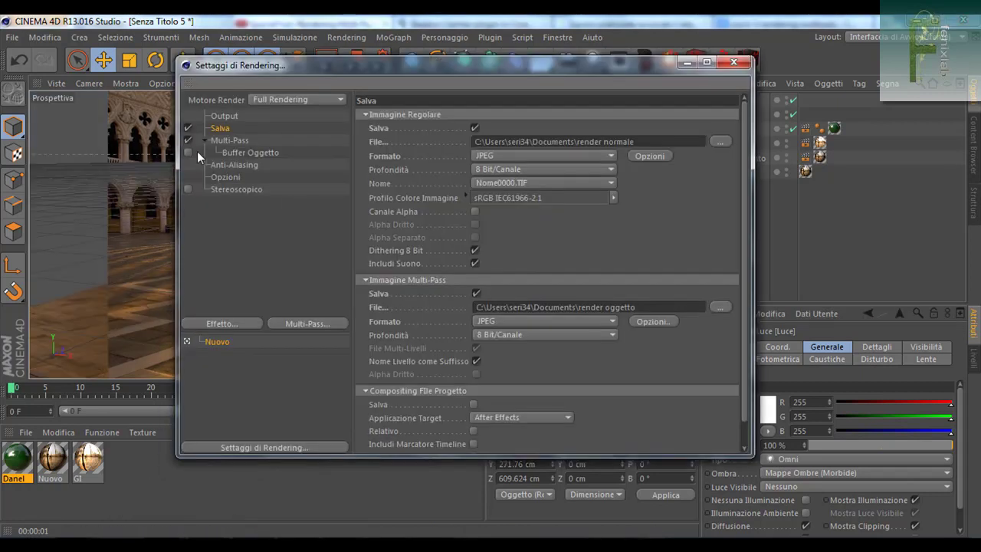
click(223, 175)
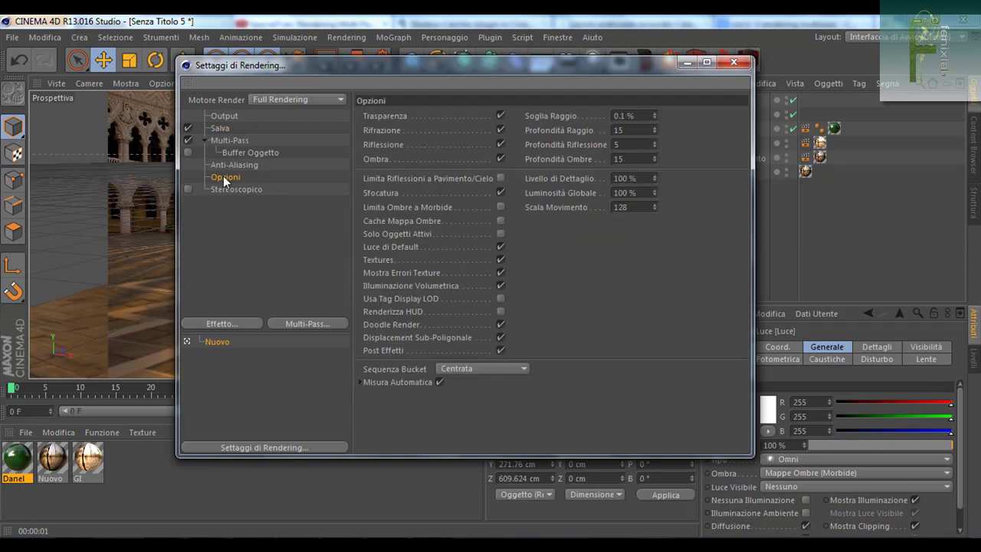
click(501, 247)
click(314, 322)
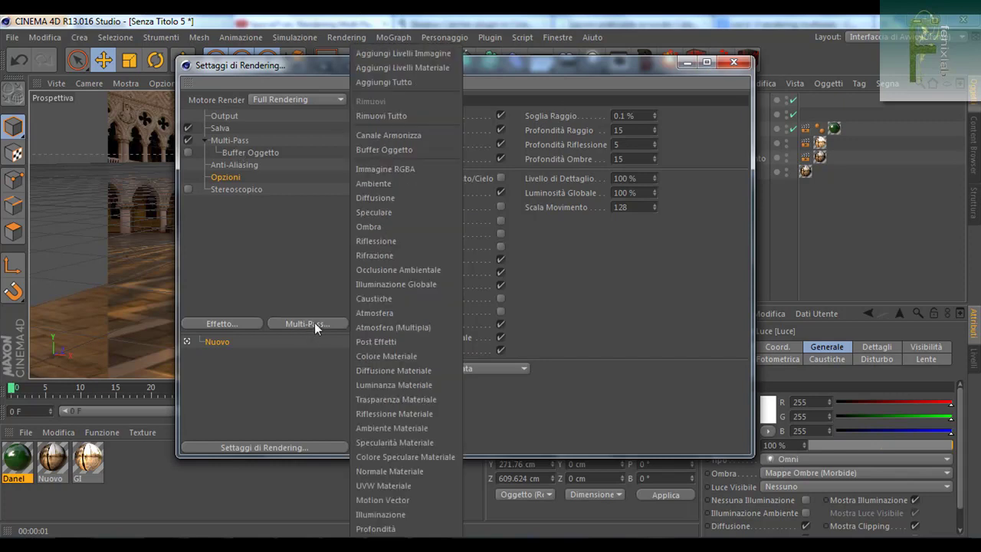
Add Ombra and Occlusione Ambientale multi-pass channels
click(389, 230)
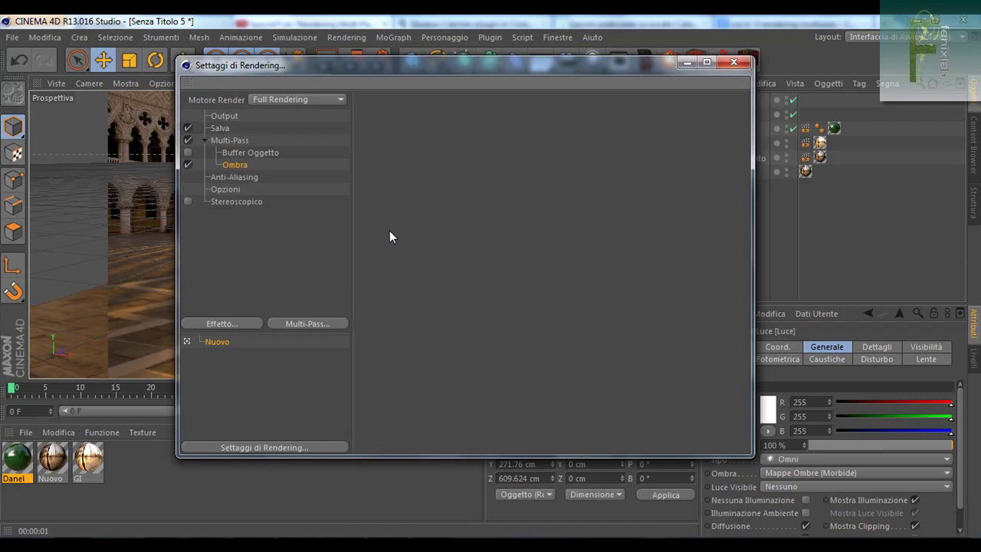
click(291, 327)
click(385, 273)
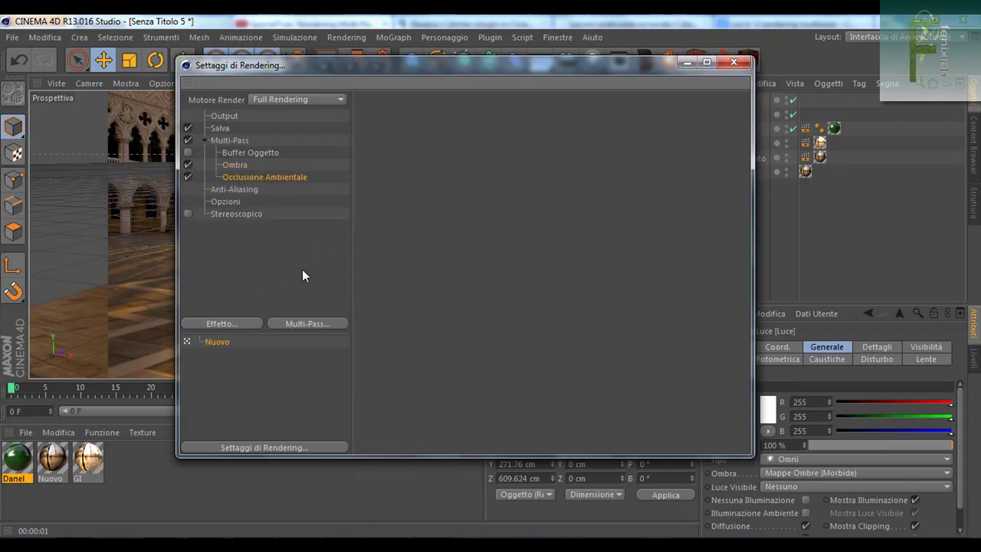
Add Illuminazione Globale and Occlusione Ambientale effects, shift the occlusion gradient's black knot, and close
click(245, 325)
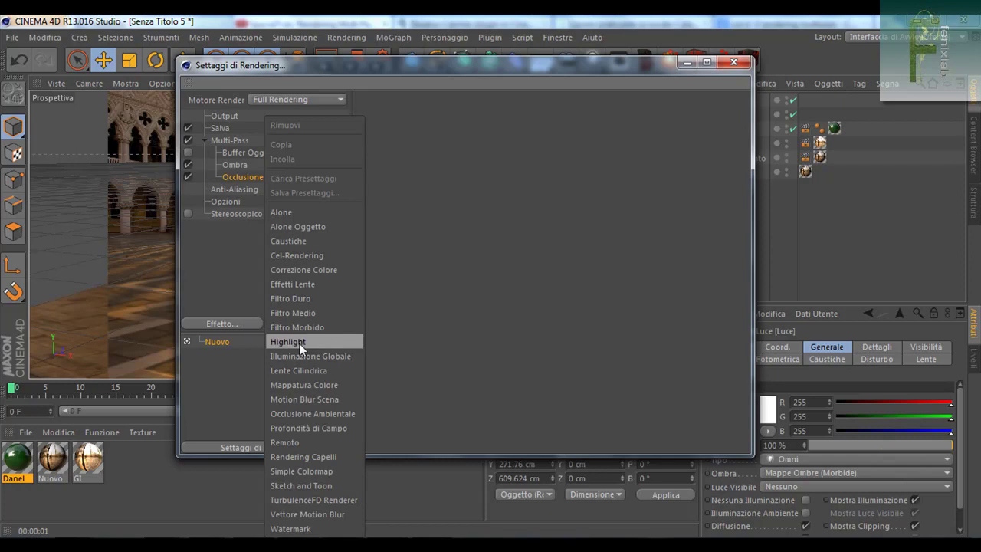
click(299, 351)
click(246, 324)
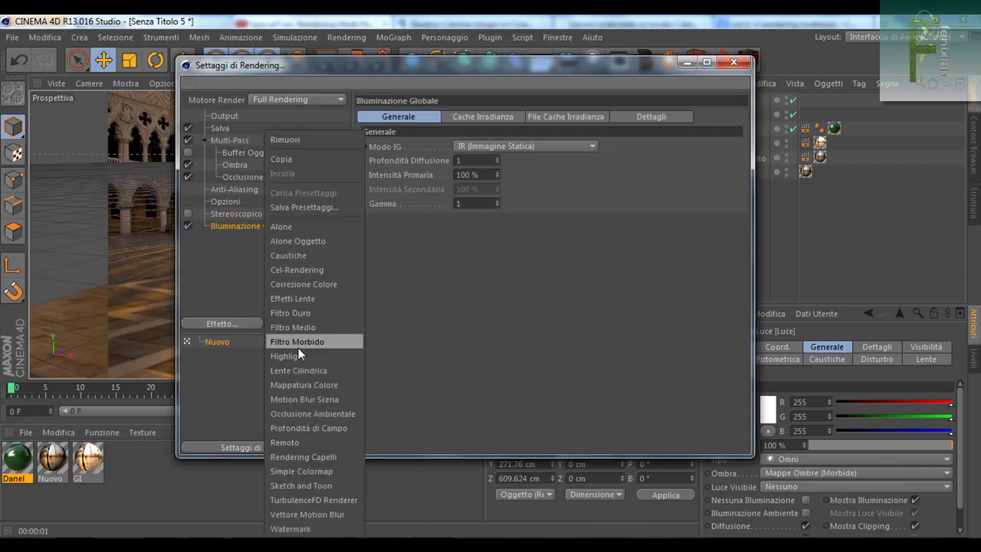
click(300, 414)
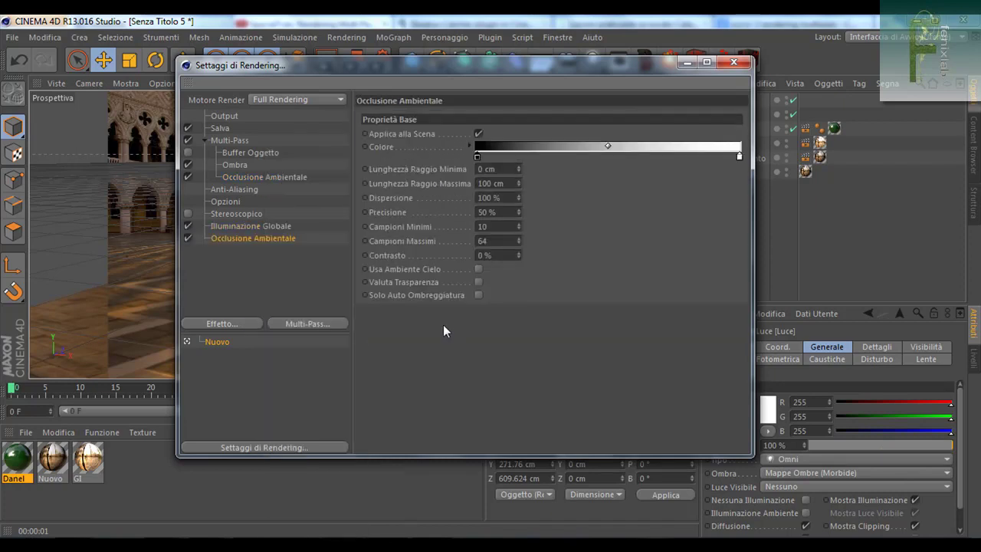
drag(478, 157, 524, 158)
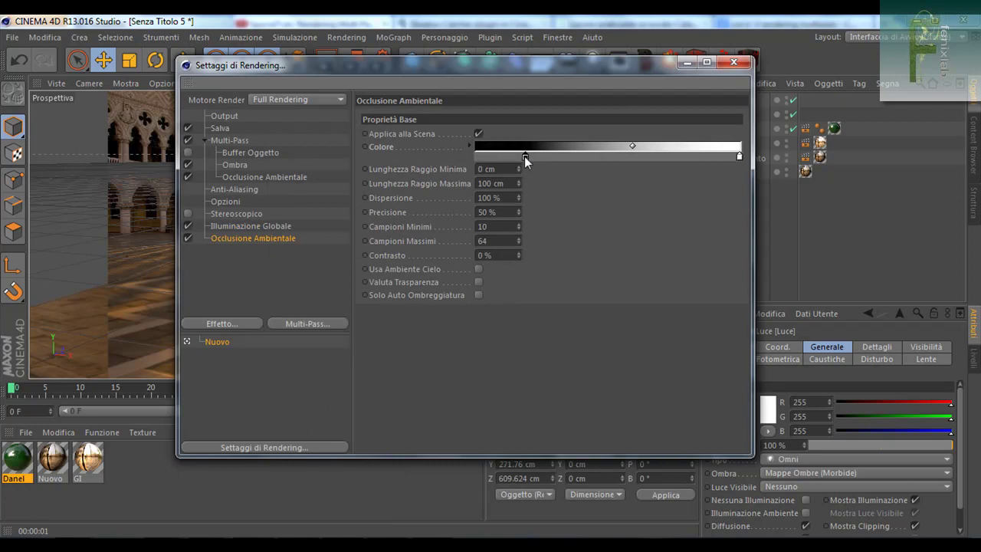
click(734, 62)
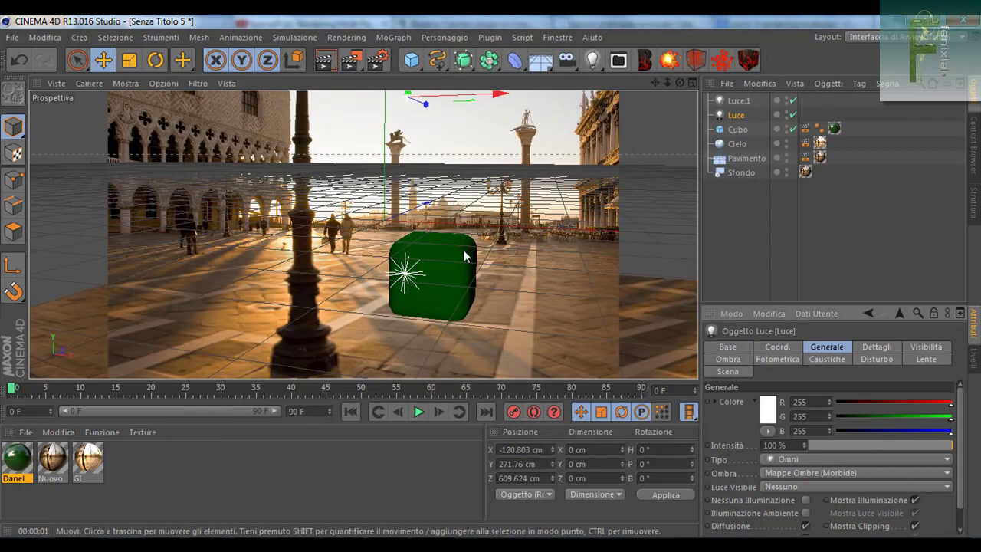
Uncheck saving the regular image and rename the multi-pass file to 'render multipass'
click(378, 65)
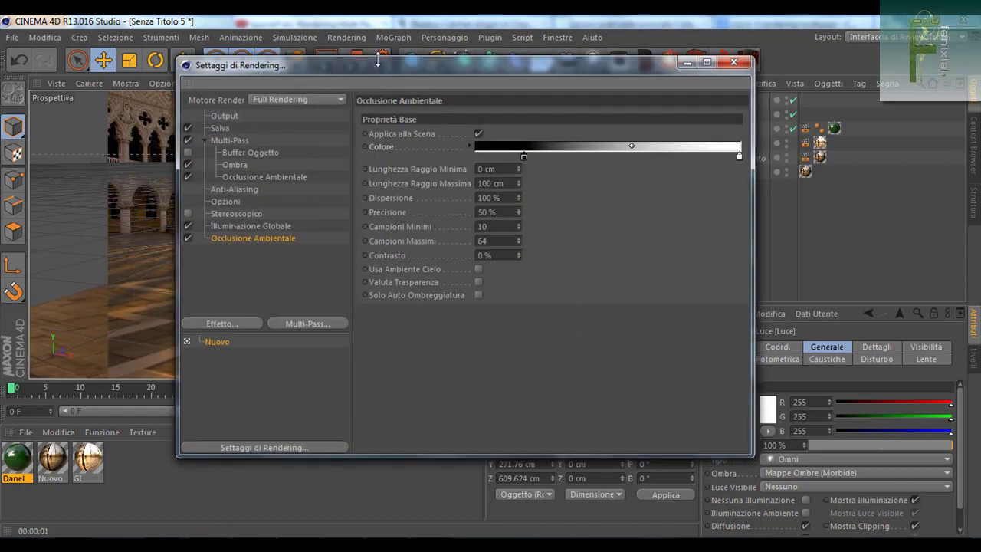
click(220, 130)
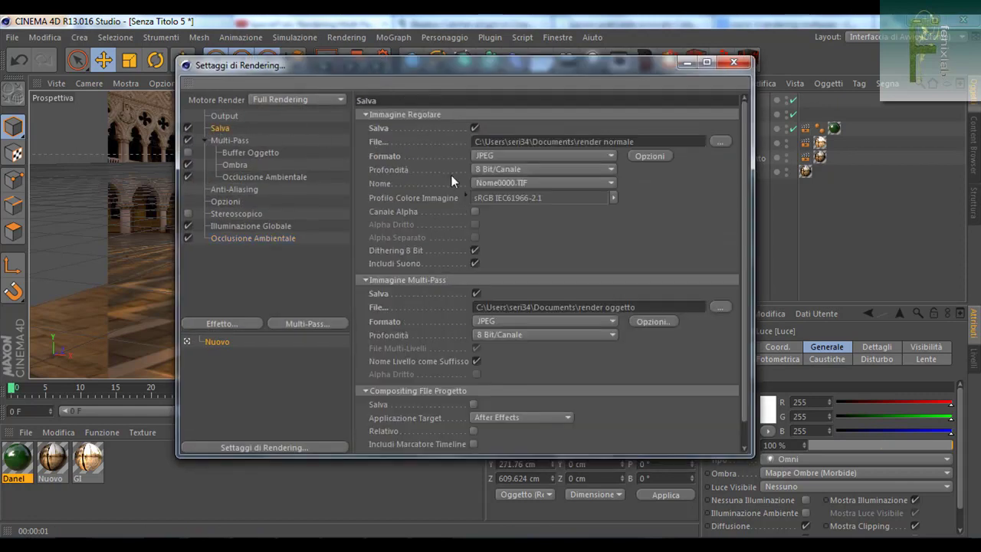
click(475, 128)
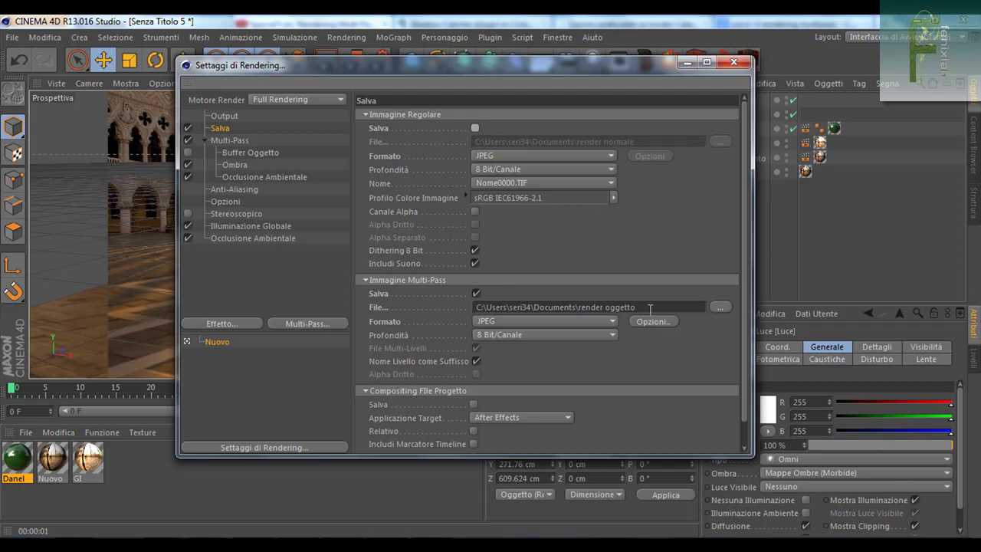
drag(636, 307, 605, 307)
text(multipa)
text(ss)
click(733, 63)
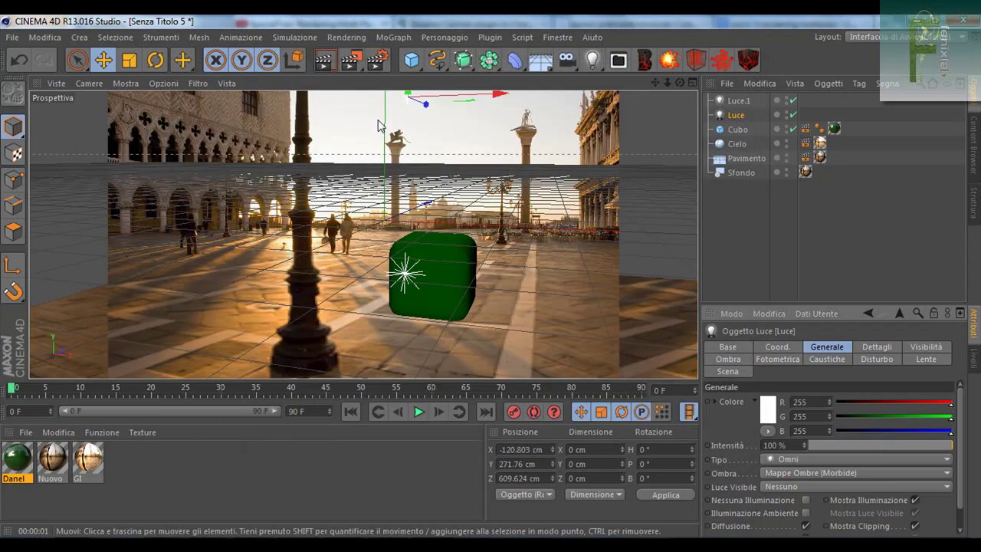
Render to the Picture Viewer, view the Ombra and Occlusione Ambientale passes singly, then minimize it
click(342, 60)
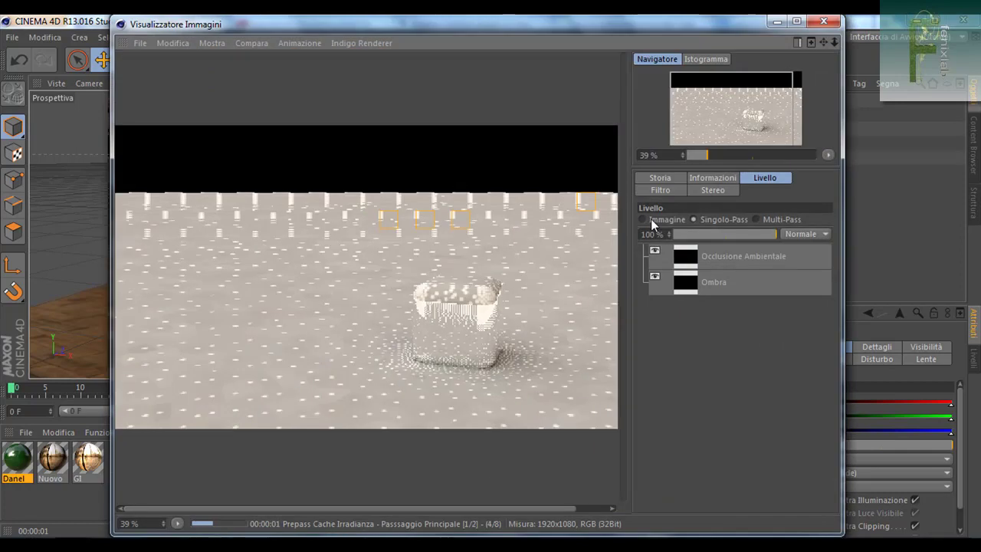
click(692, 220)
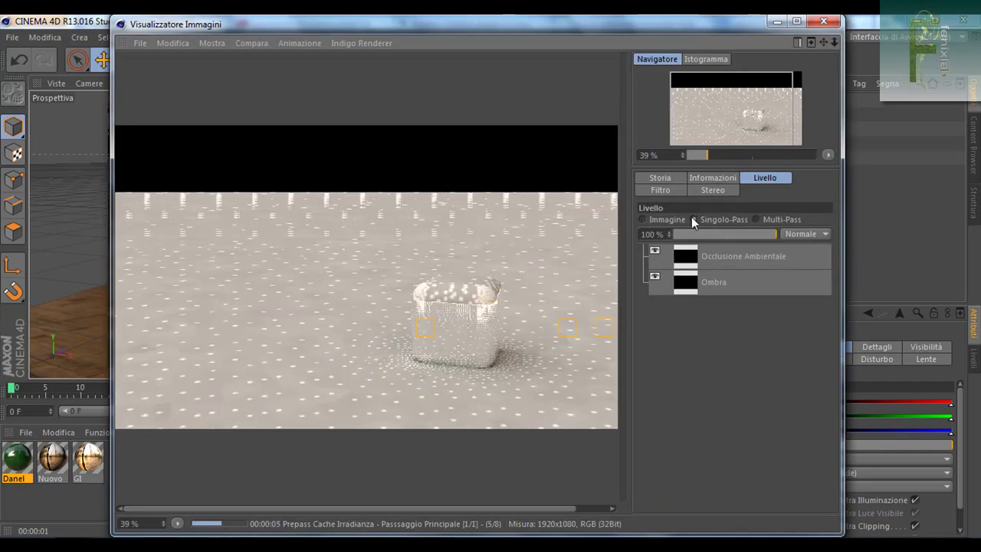
click(689, 282)
click(702, 259)
click(702, 281)
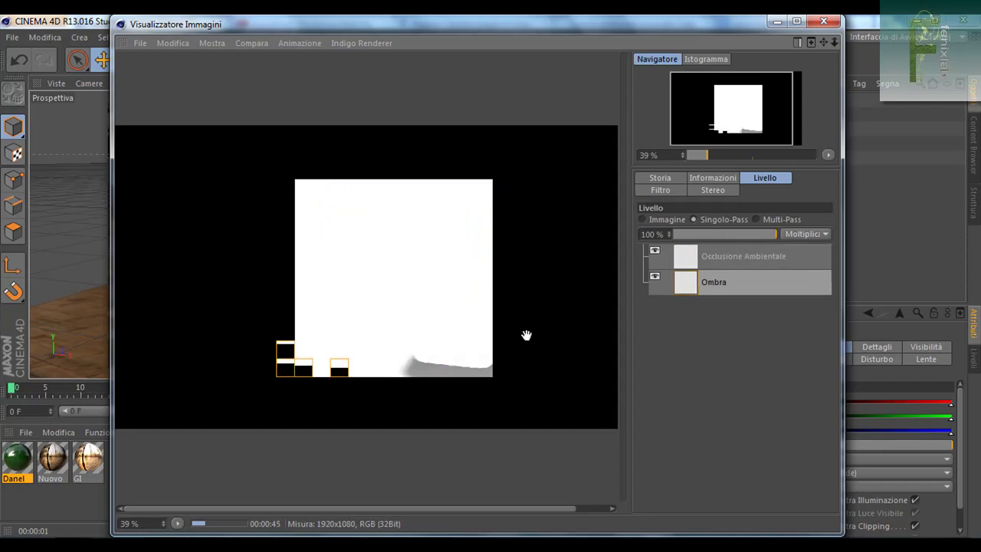
click(737, 253)
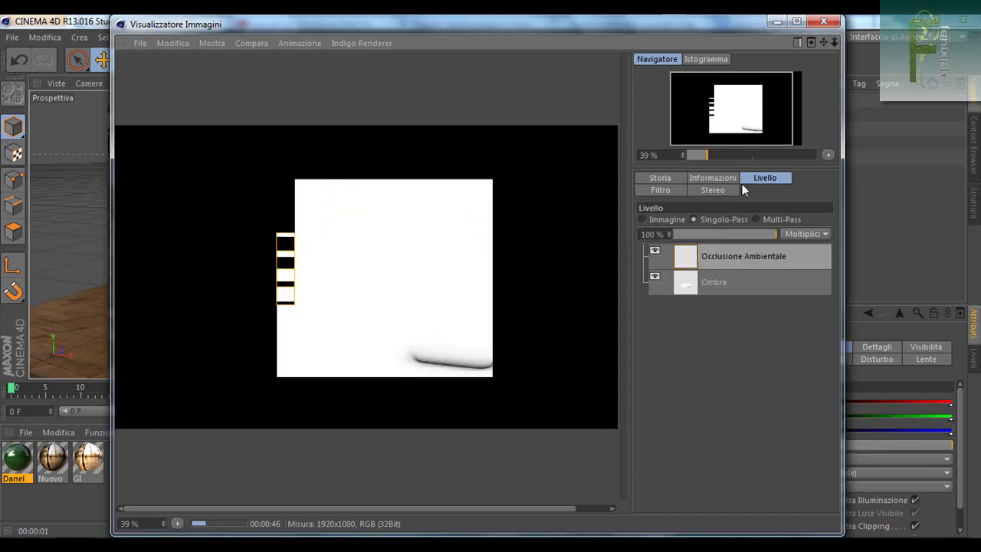
click(778, 23)
click(379, 60)
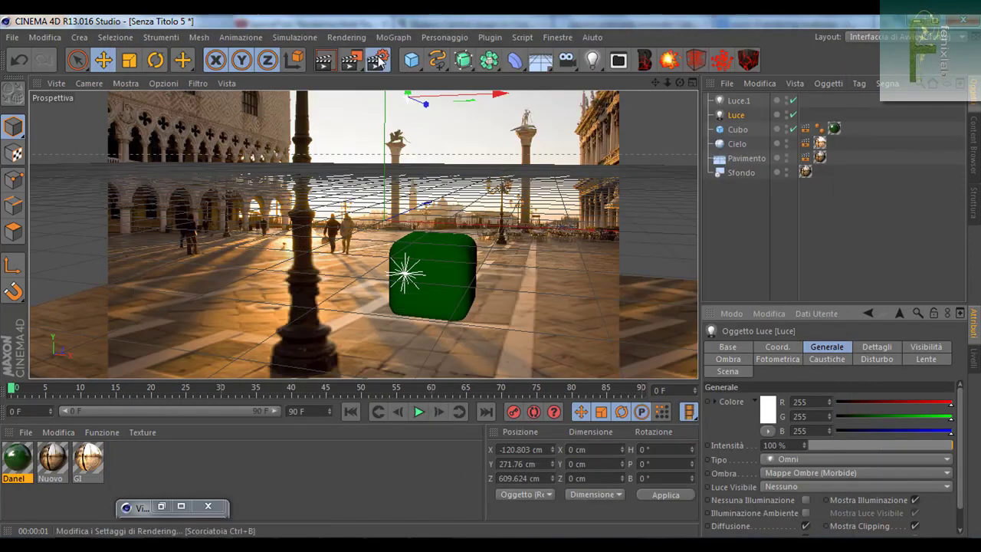
click(225, 115)
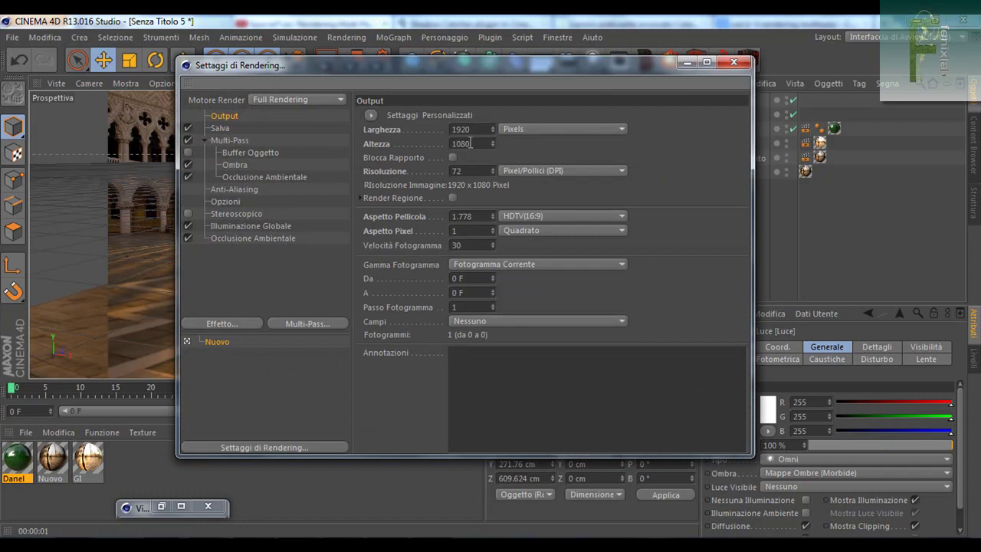
click(469, 130)
click(475, 144)
click(733, 63)
Compare the Ombra and Occlusione passes with the full Immagine, close the viewer, and open Documents
click(145, 505)
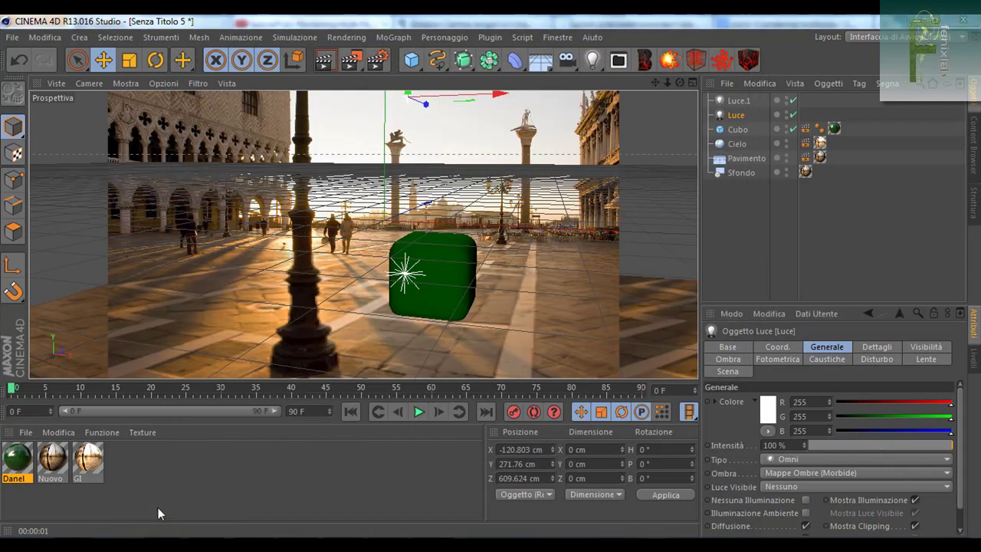
click(699, 288)
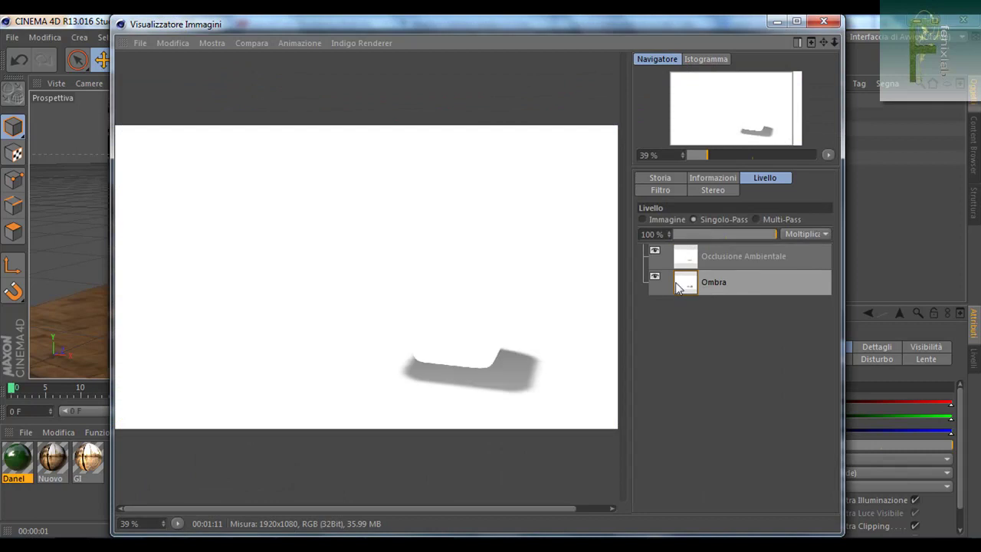
click(700, 256)
click(648, 219)
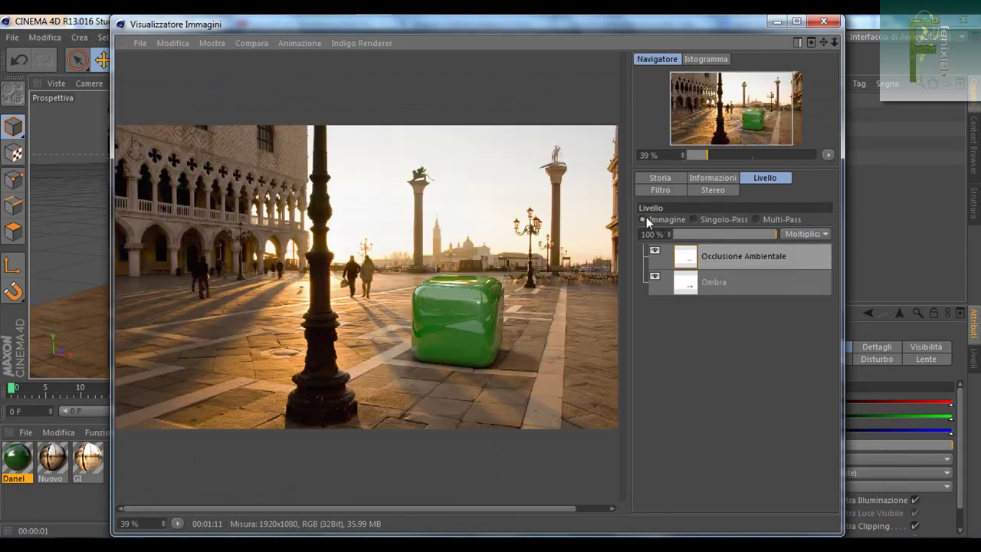
click(700, 282)
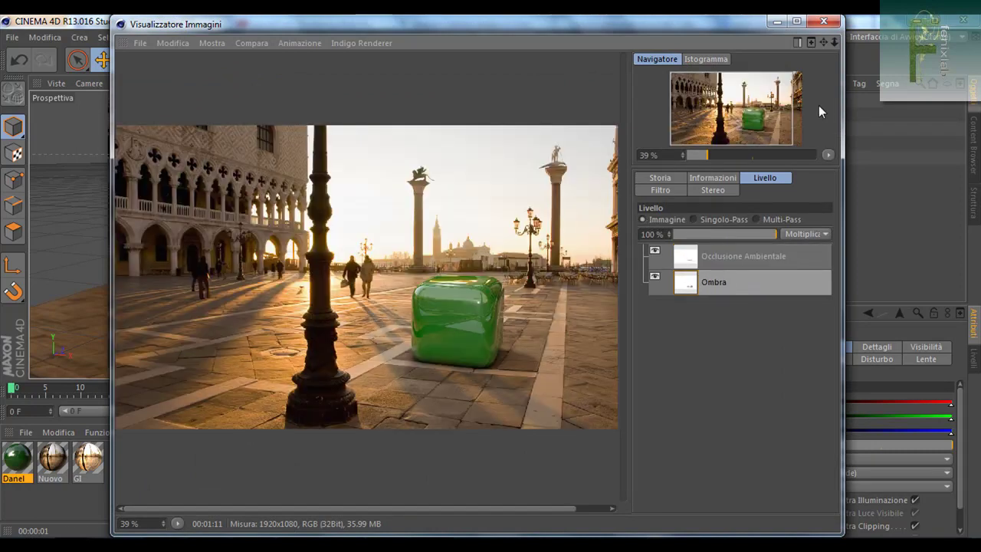
click(824, 23)
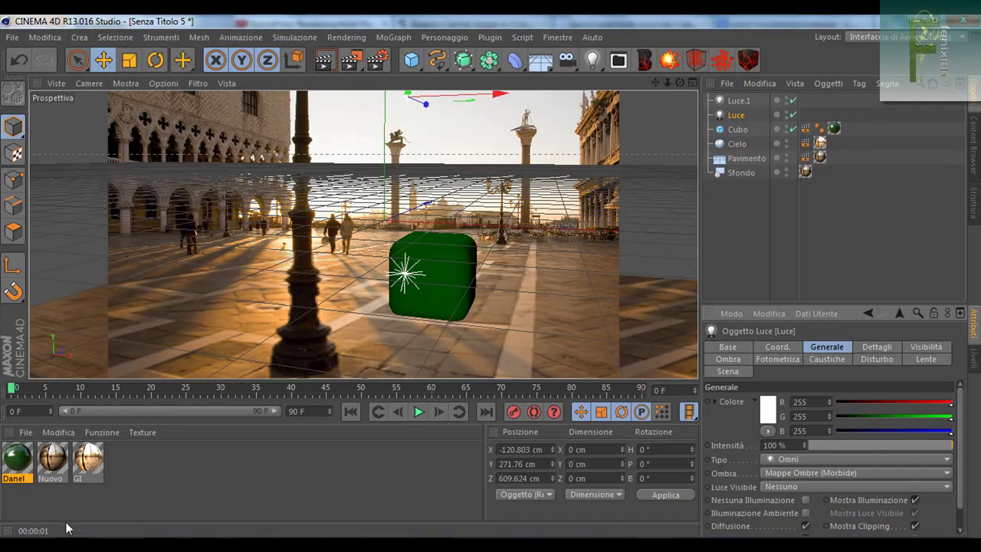
click(402, 475)
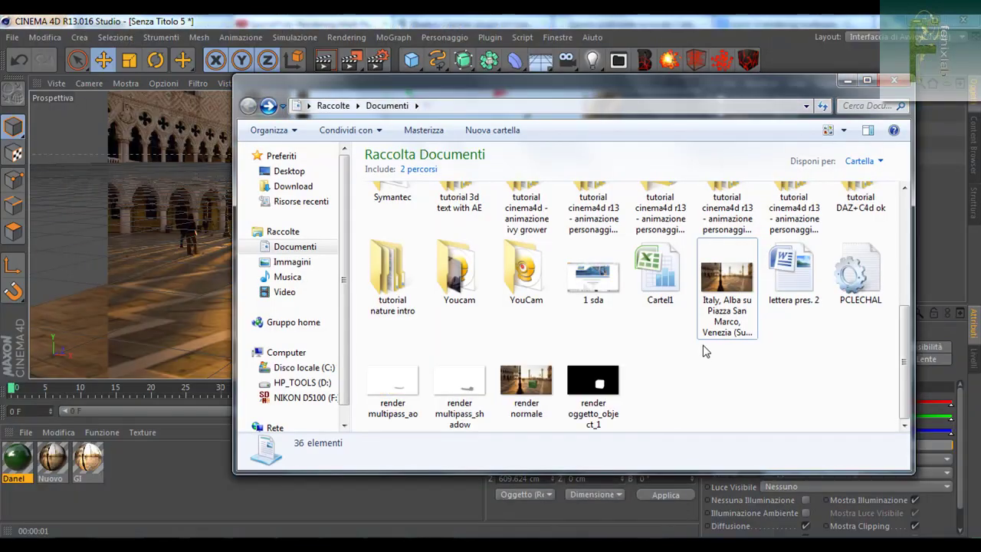
Preview the shadow, ambient occlusion, render normale and object mask JPGs, then clear the selection
click(459, 383)
click(399, 389)
click(457, 387)
click(527, 386)
click(580, 390)
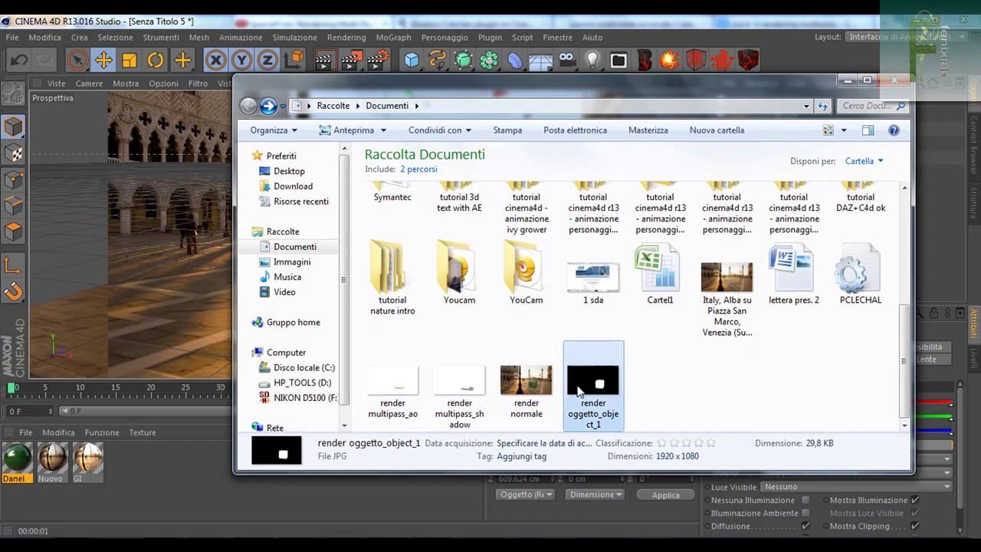
click(643, 387)
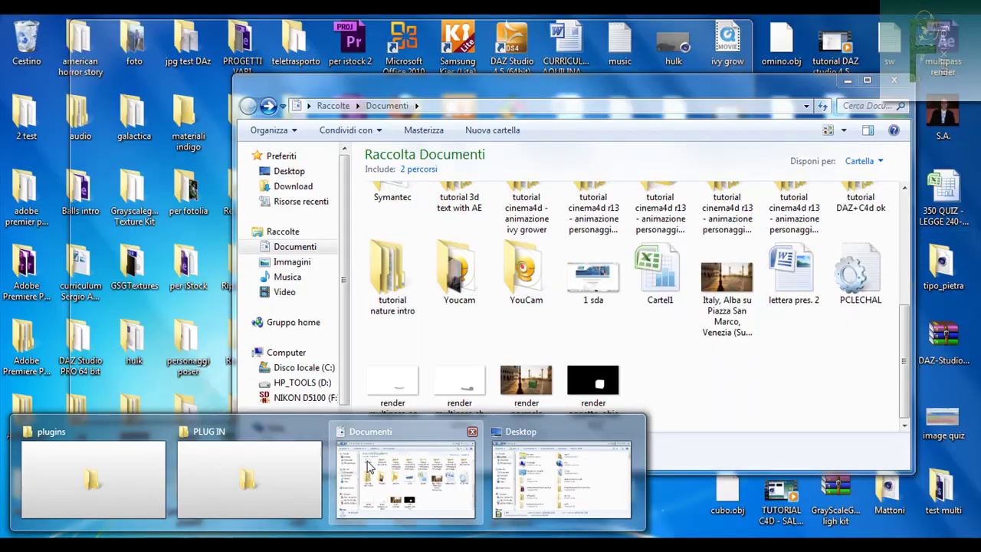
Import the four render JPEGs from the Documents folder into the Project panel
click(407, 470)
drag(680, 420, 363, 342)
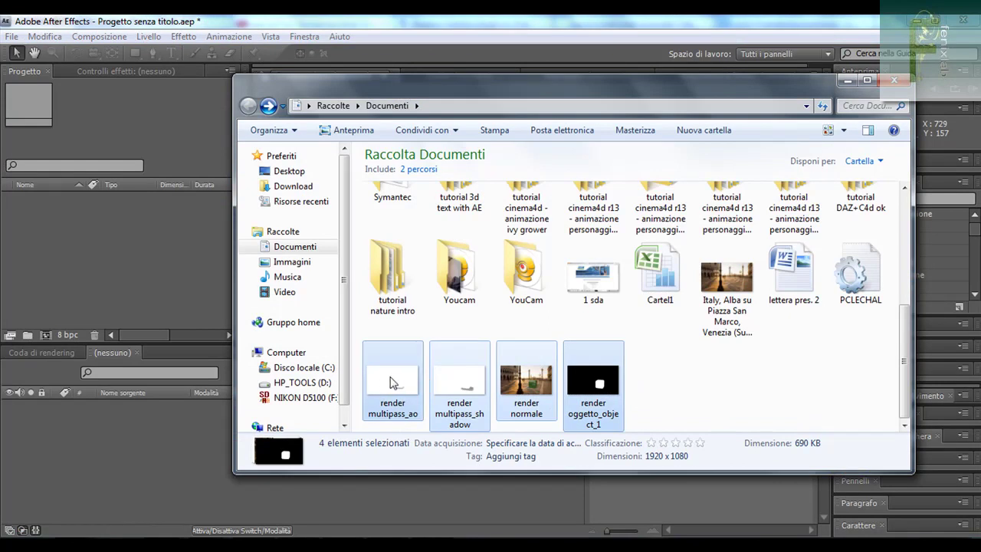
drag(387, 382, 152, 237)
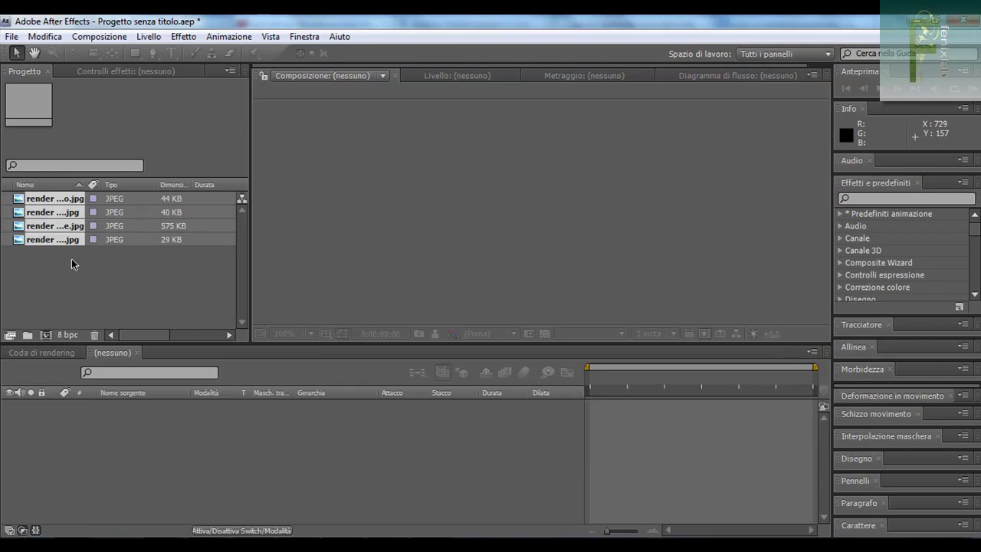
Create a new composition from render normale.jpg
click(72, 258)
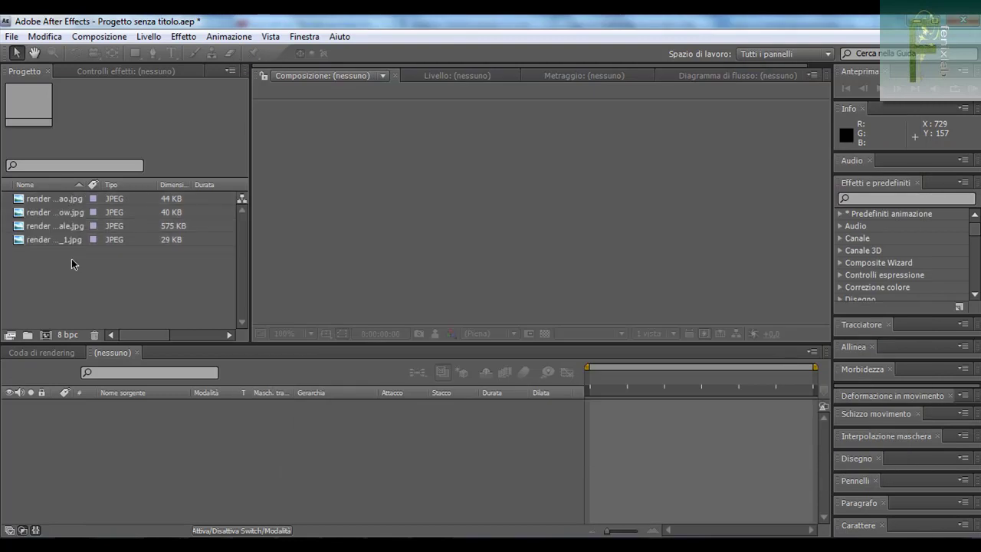
click(62, 228)
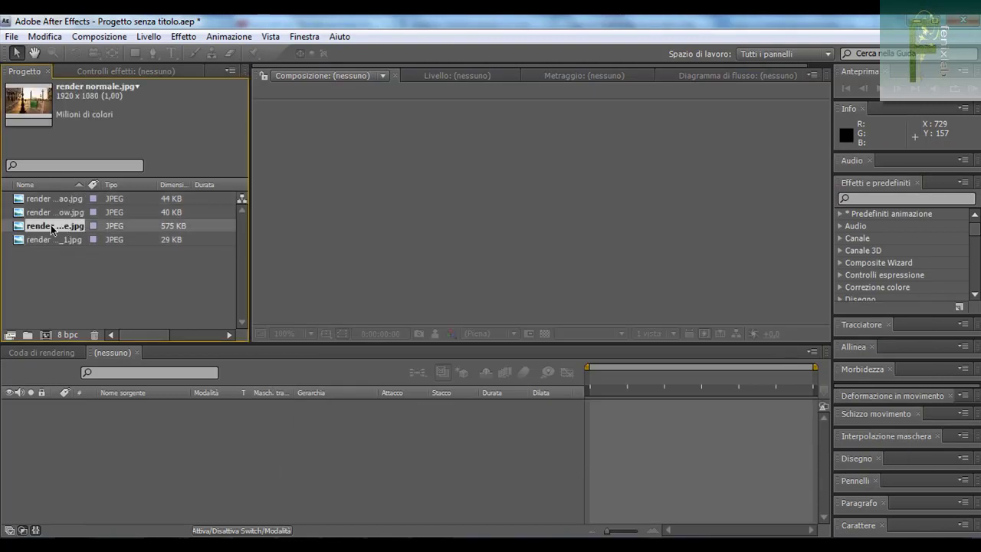
drag(52, 228, 140, 440)
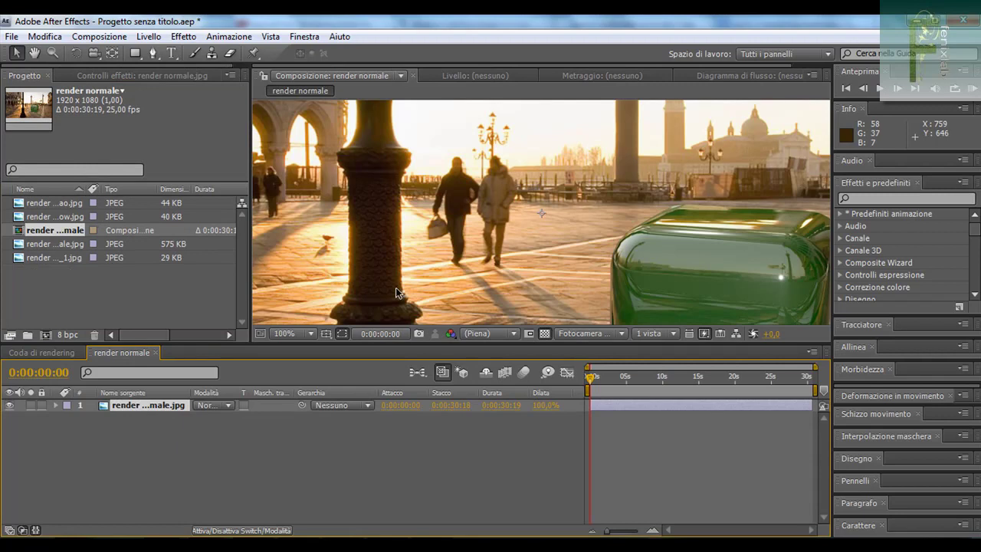
scroll(396, 291, down, 1)
scroll(396, 291, down, 1)
Duplicate the render normale layer and put render oggetto_object_1.jpg on top of the timeline
scroll(396, 291, down, 2)
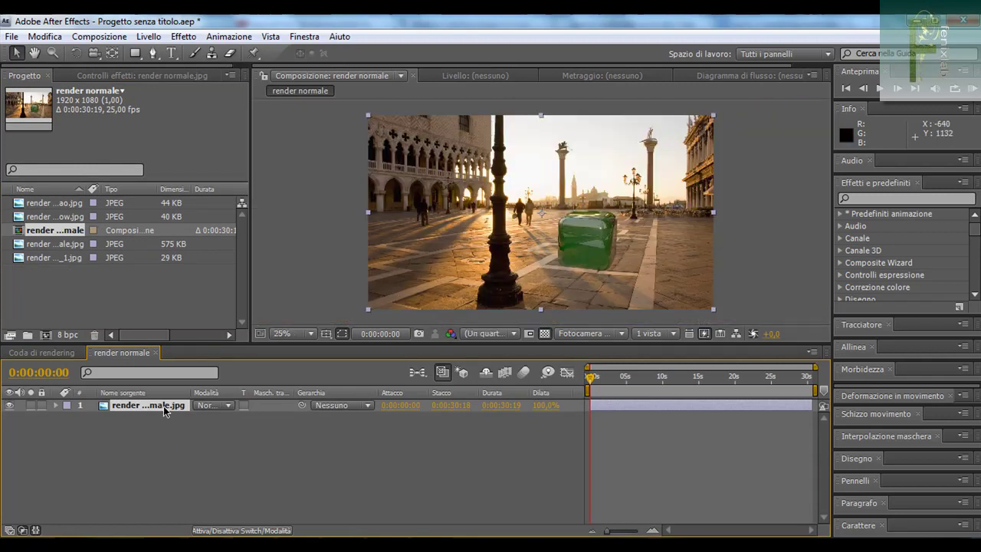
key(ctrl+d)
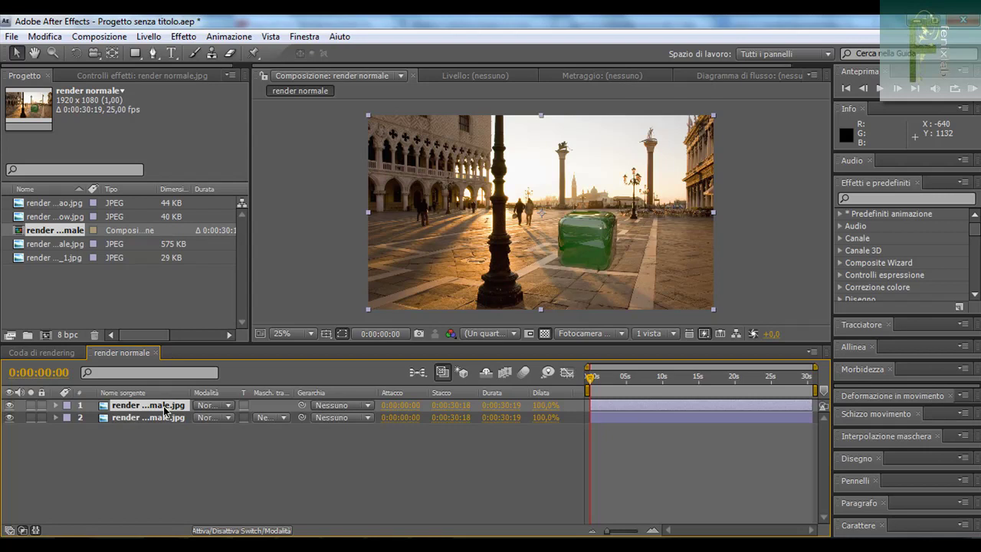
click(66, 244)
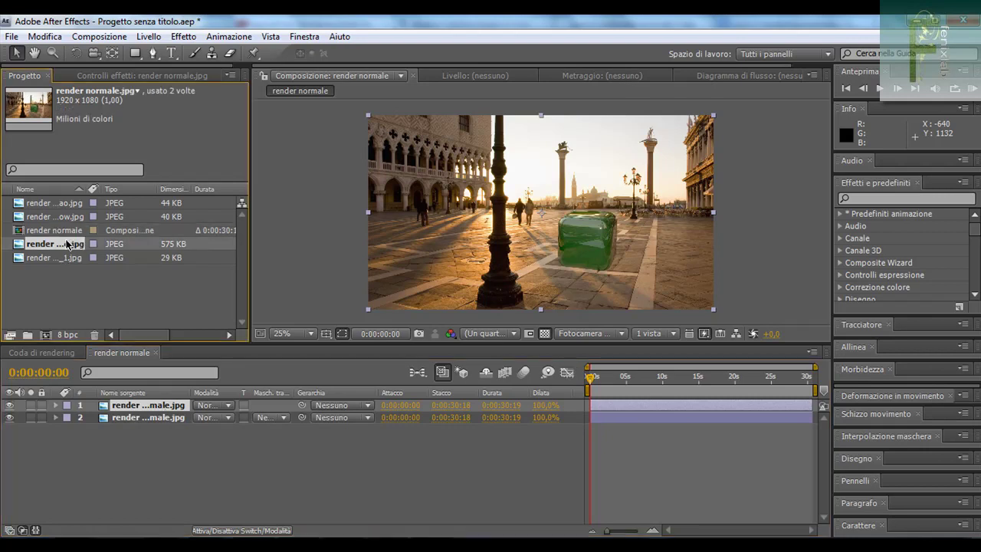
click(64, 259)
drag(64, 259, 160, 401)
Set layer 2's Track Matte to Luma so the object mask mattes it
click(174, 418)
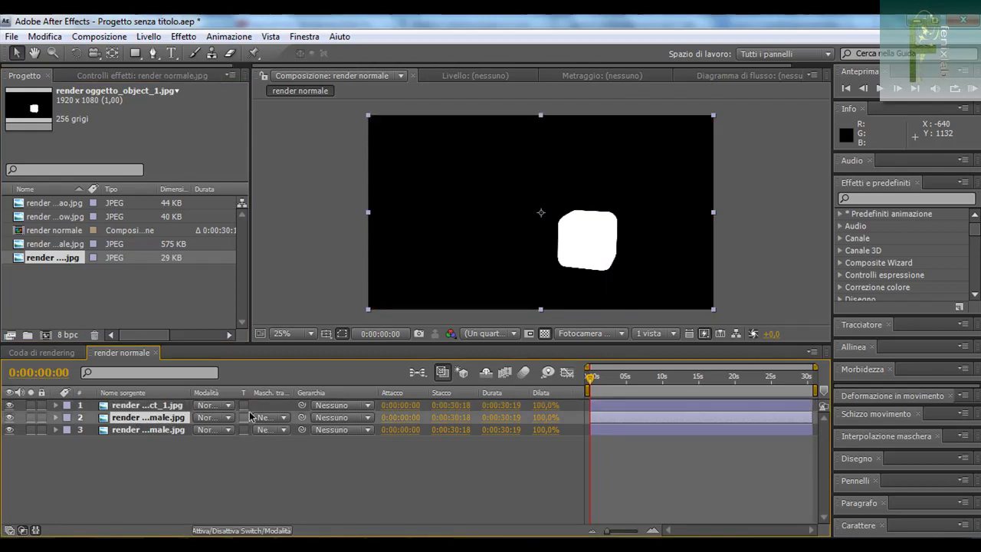
click(275, 418)
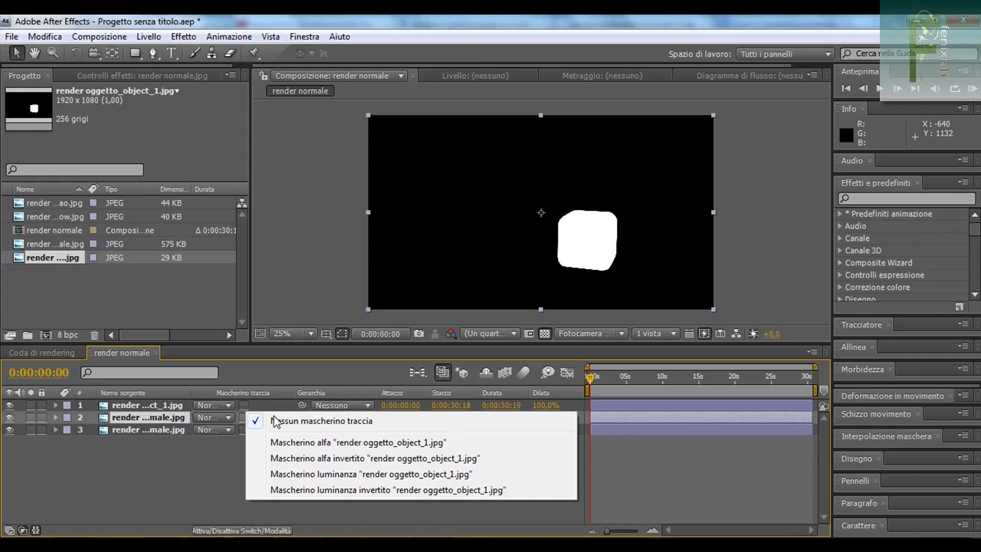
click(312, 475)
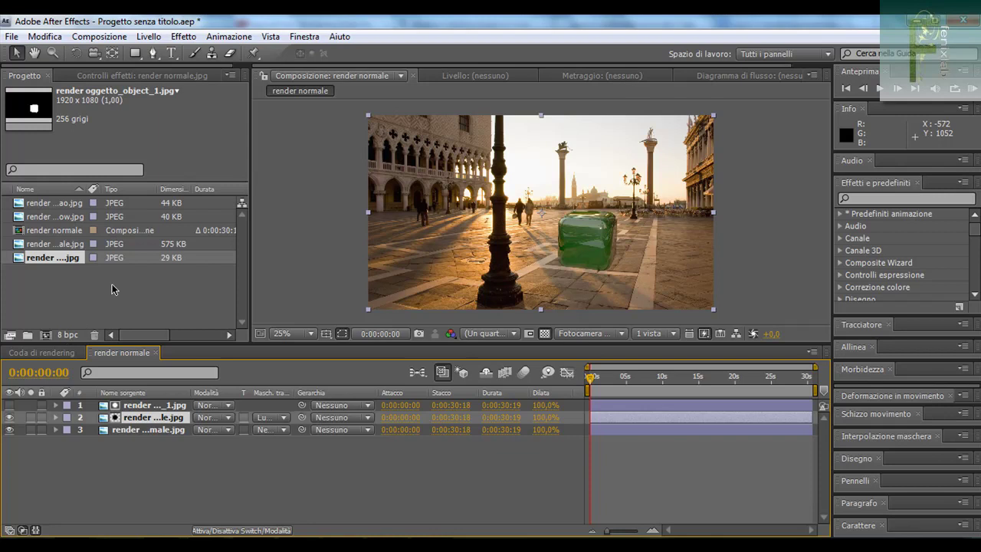
Add the ao and shadow renders to the top of the stack, both in Moltiplica mode
mouse_move(71, 217)
mouse_down()
mouse_move(137, 373)
mouse_move(60, 209)
mouse_move(157, 401)
mouse_up()
click(205, 406)
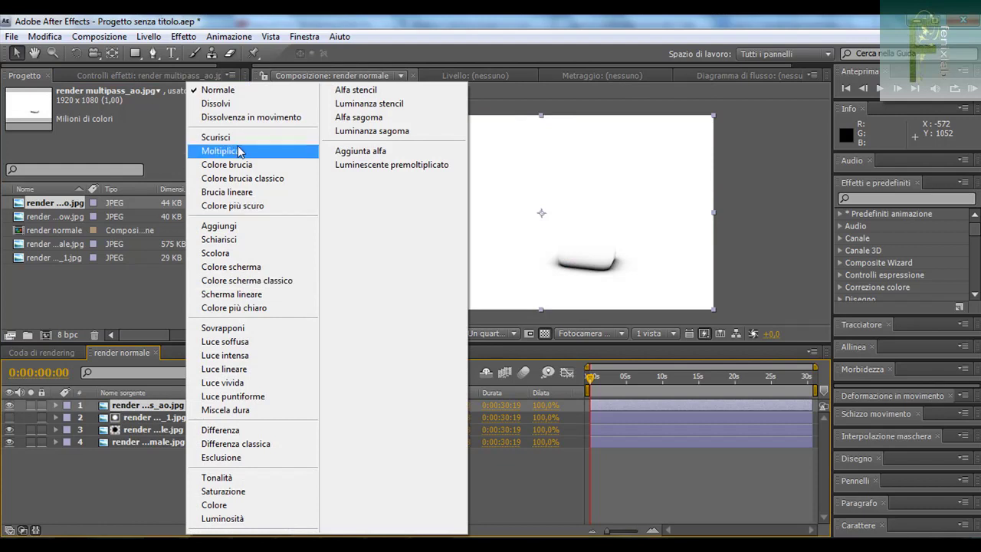
click(238, 153)
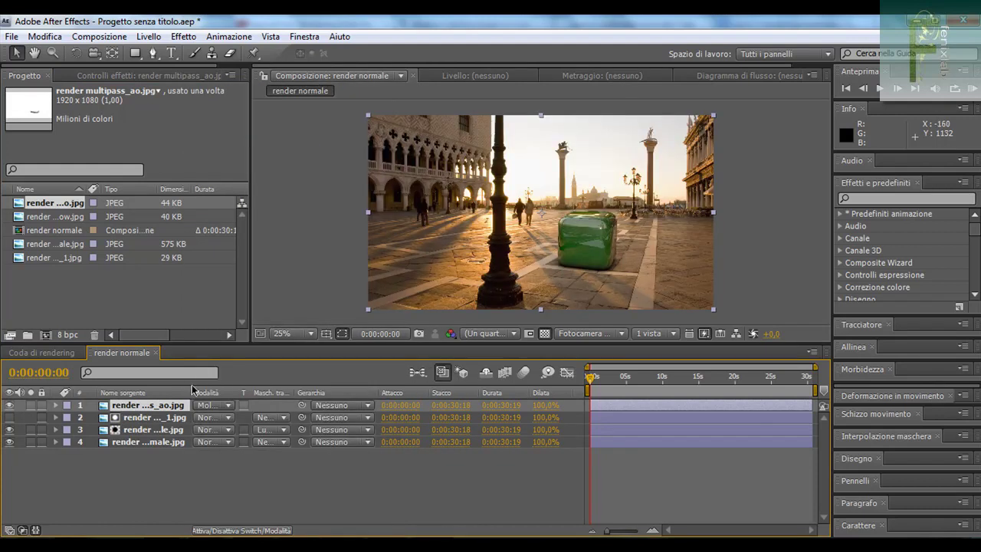
drag(65, 221, 156, 406)
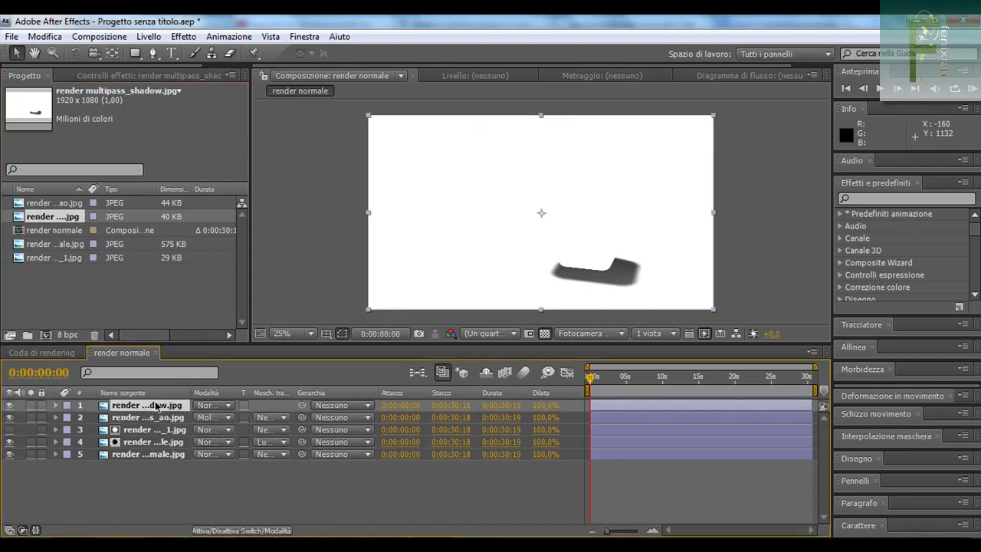
click(223, 407)
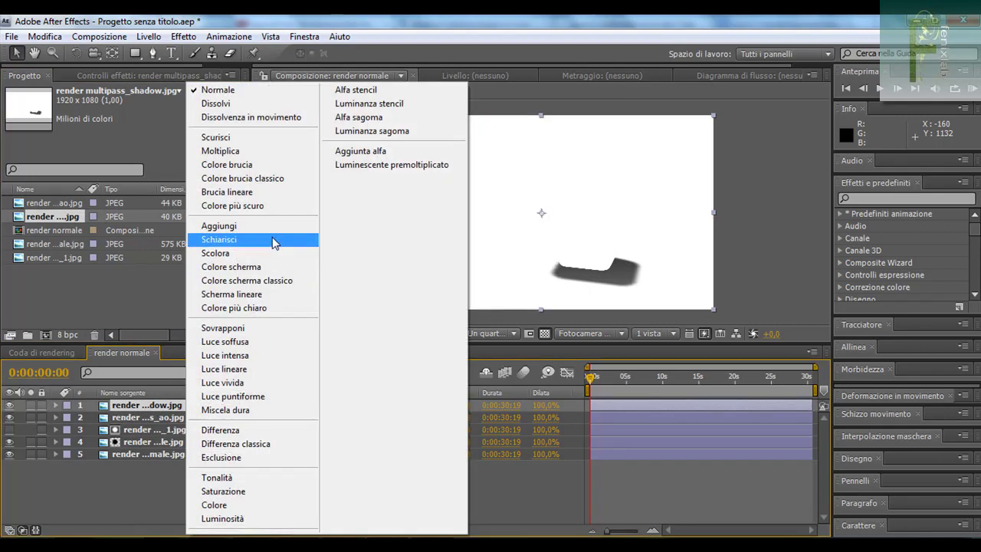
click(271, 153)
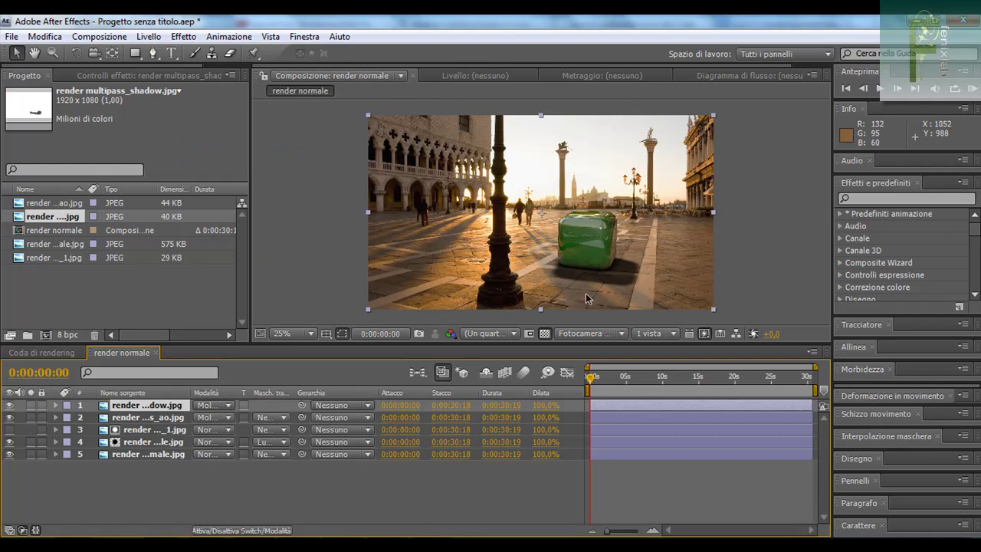
Zoom the composition view to 50% and pan to centre the cube and its shadow
key(period)
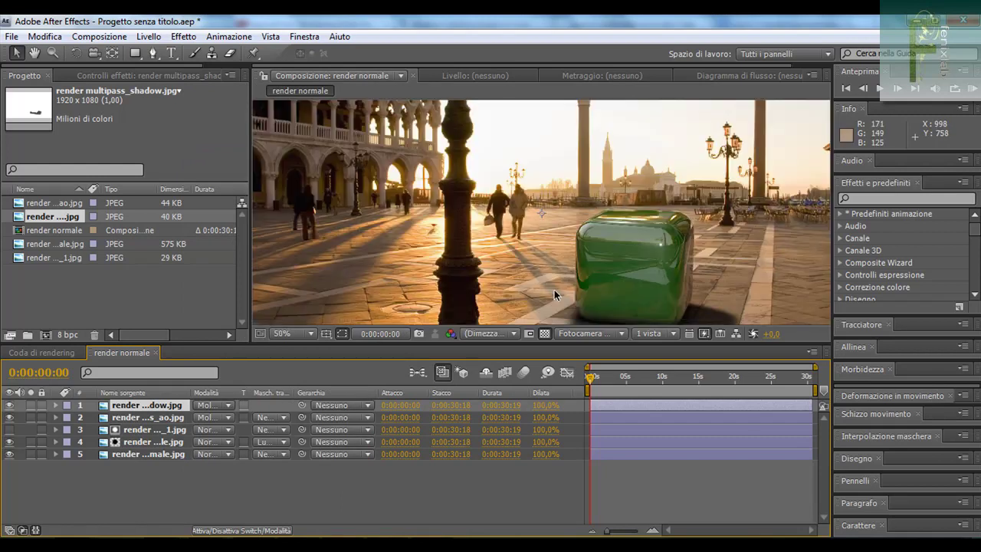
drag(549, 342, 550, 378)
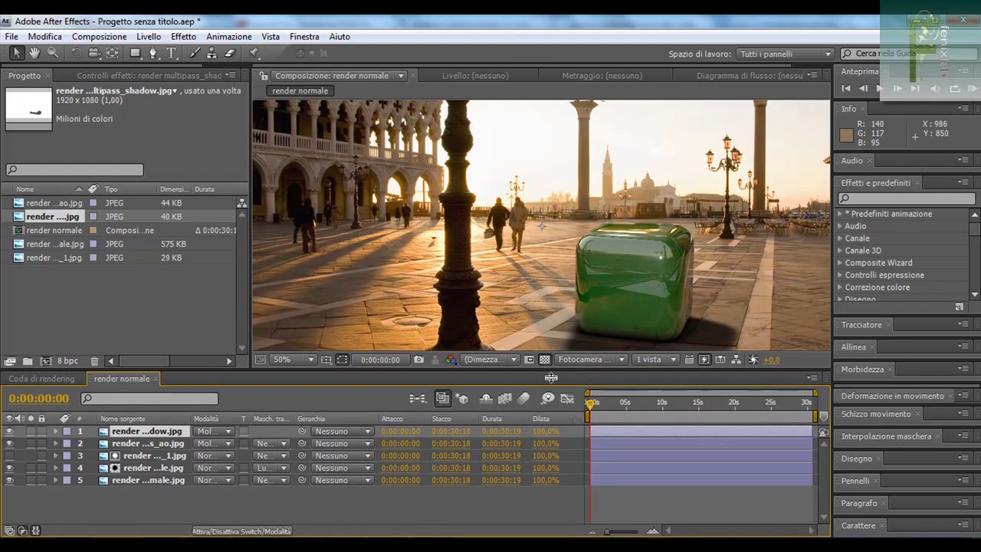
key(h)
mouse_move(600, 215)
mouse_down()
mouse_move(481, 169)
mouse_move(517, 170)
mouse_up()
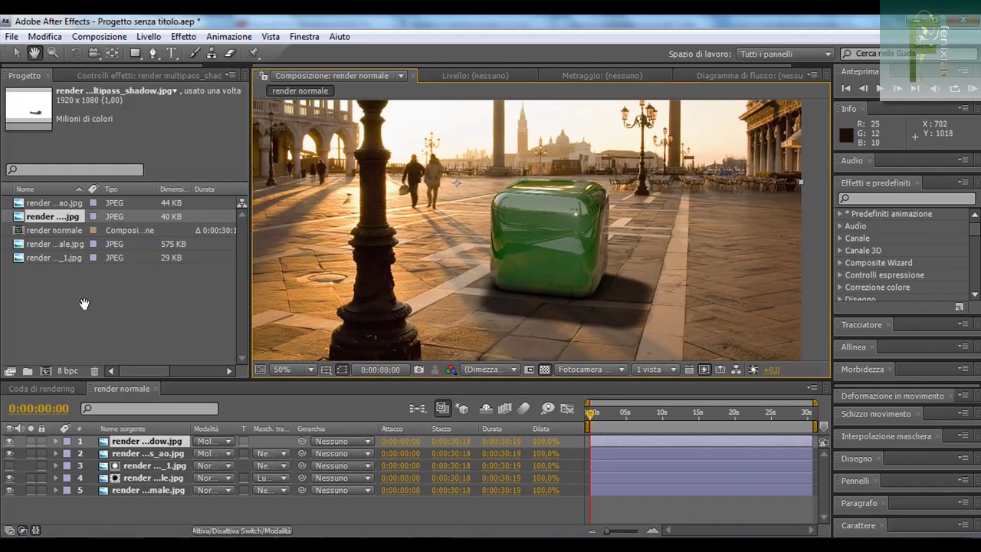
Show Opacity on the AO and shadow layers and set the shadow layer to 87%
key(v)
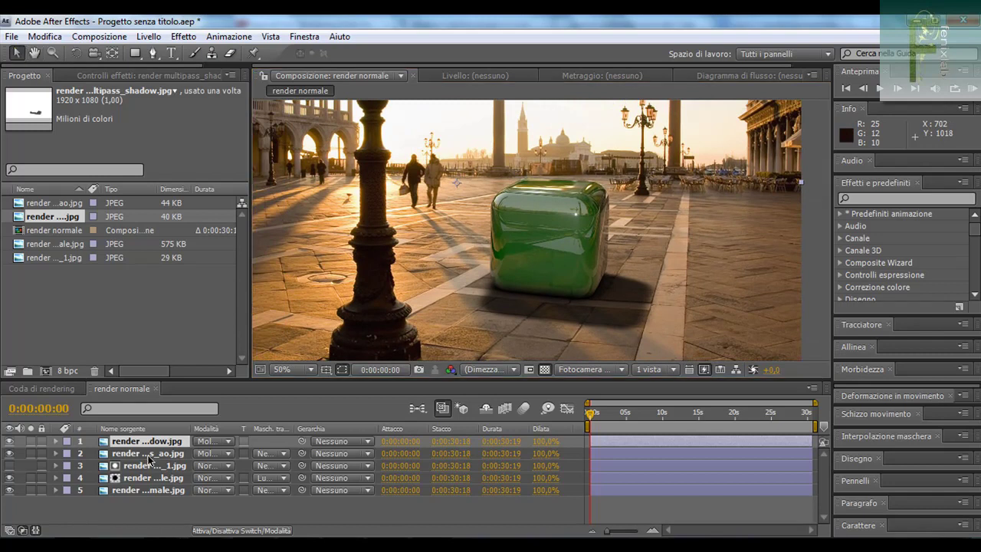
click(150, 454)
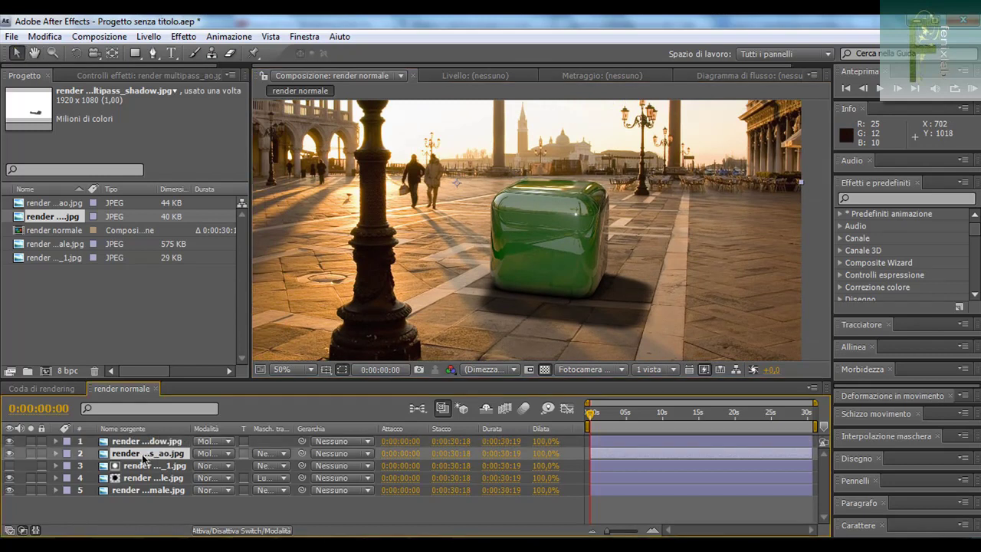
key(t)
drag(200, 467, 246, 465)
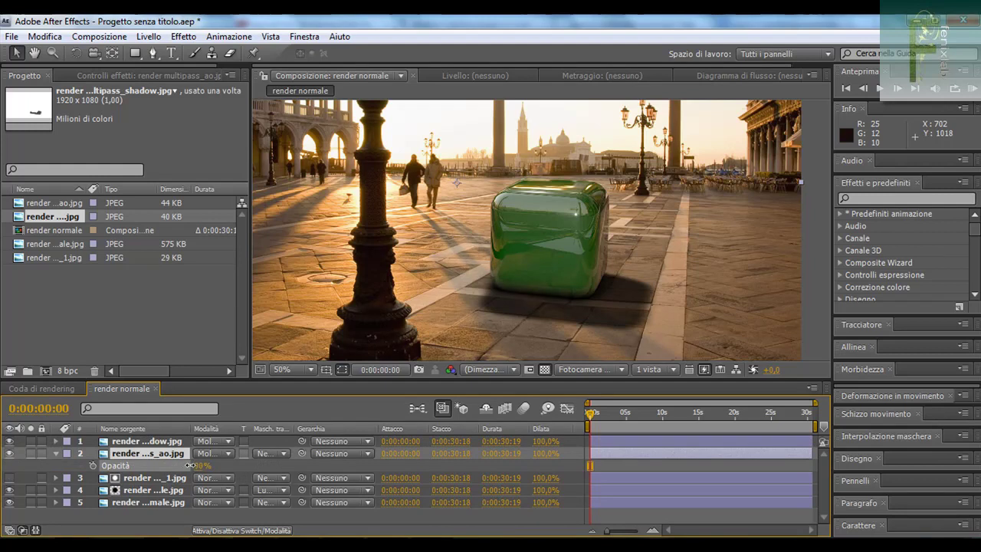
key(Return)
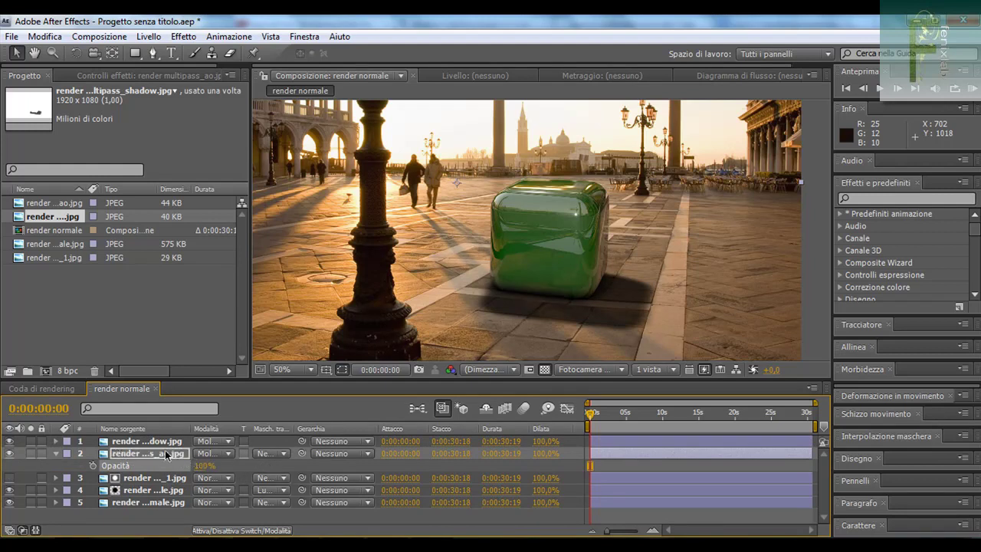
click(166, 441)
key(t)
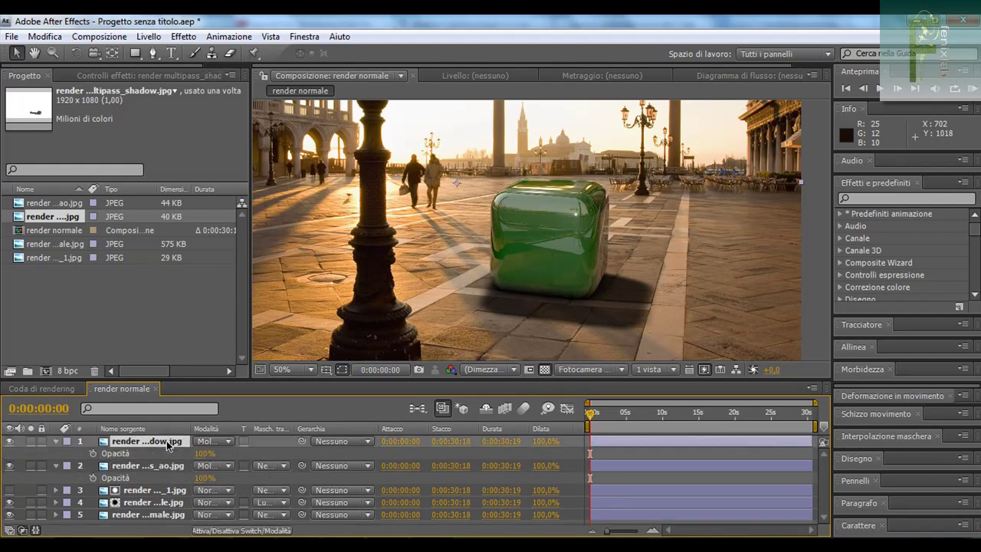
mouse_move(203, 453)
mouse_down()
mouse_move(190, 453)
mouse_move(198, 453)
mouse_up()
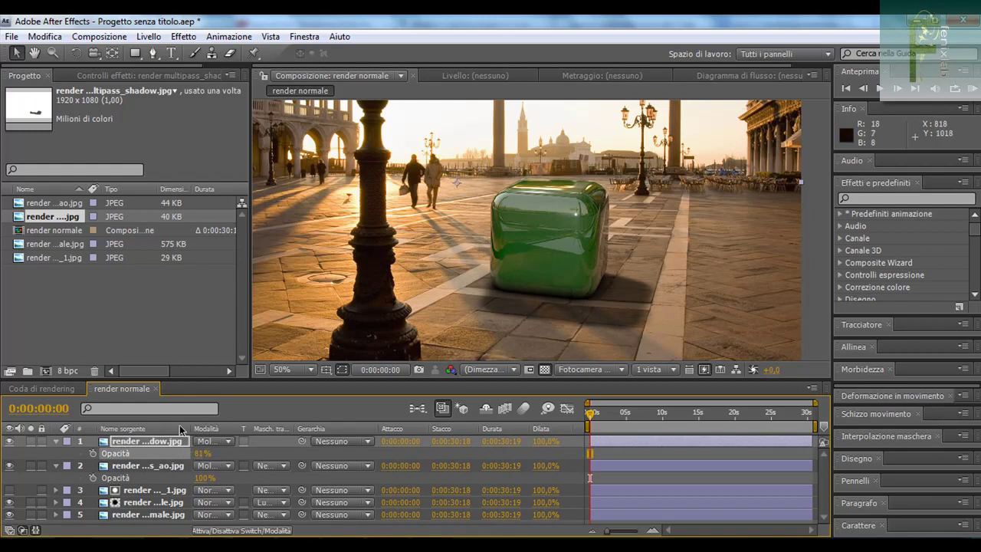
drag(201, 452, 196, 451)
Lower the ambient-occlusion layer's opacity to 85% and select the render normale layer
click(127, 467)
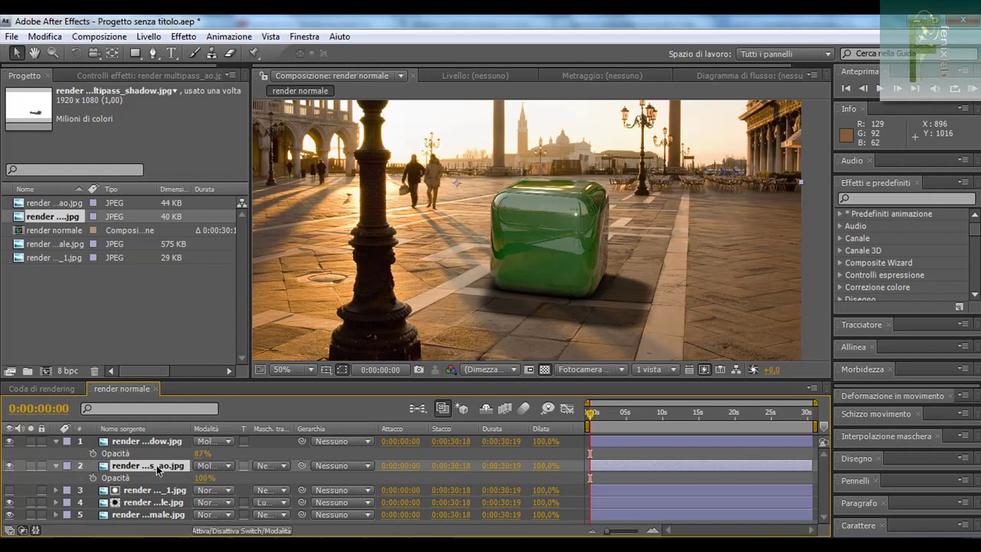
drag(198, 483, 298, 483)
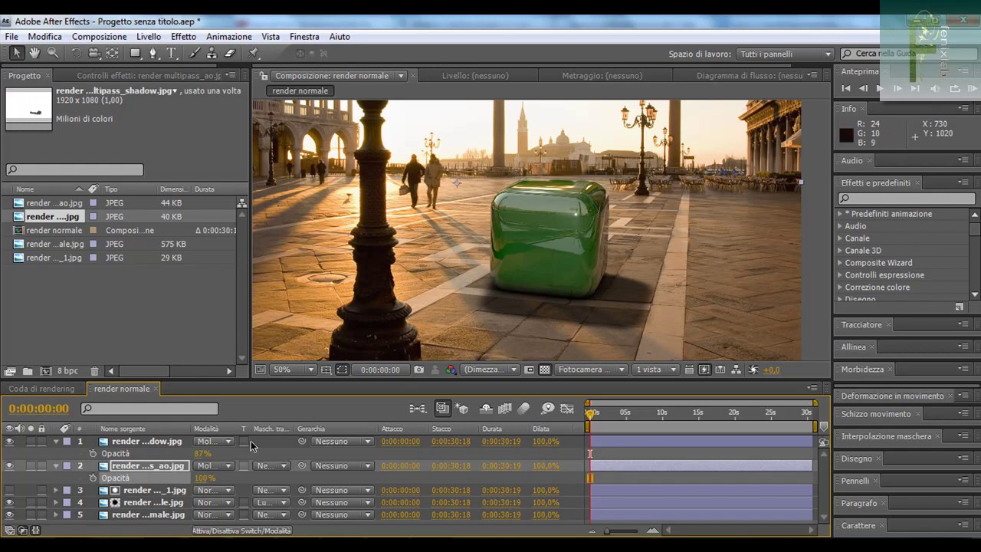
drag(201, 481, 261, 481)
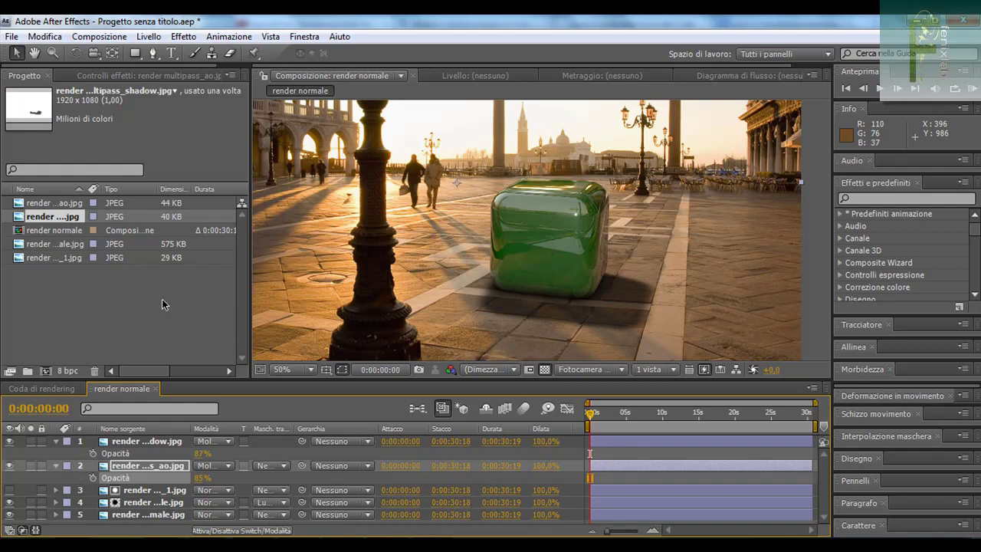
scroll(475, 206, up, 2)
scroll(475, 205, down, 2)
scroll(475, 206, down, 2)
scroll(475, 210, up, 2)
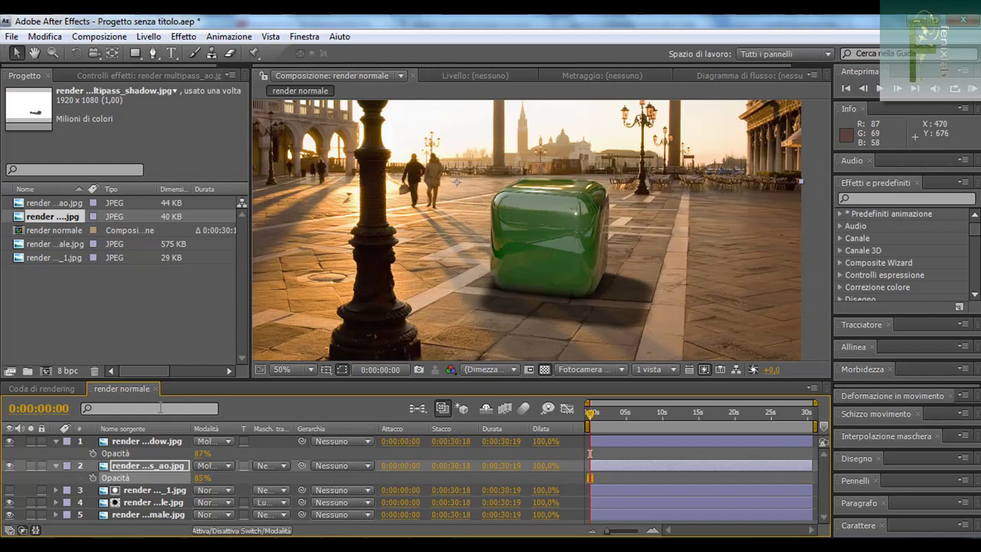
click(148, 501)
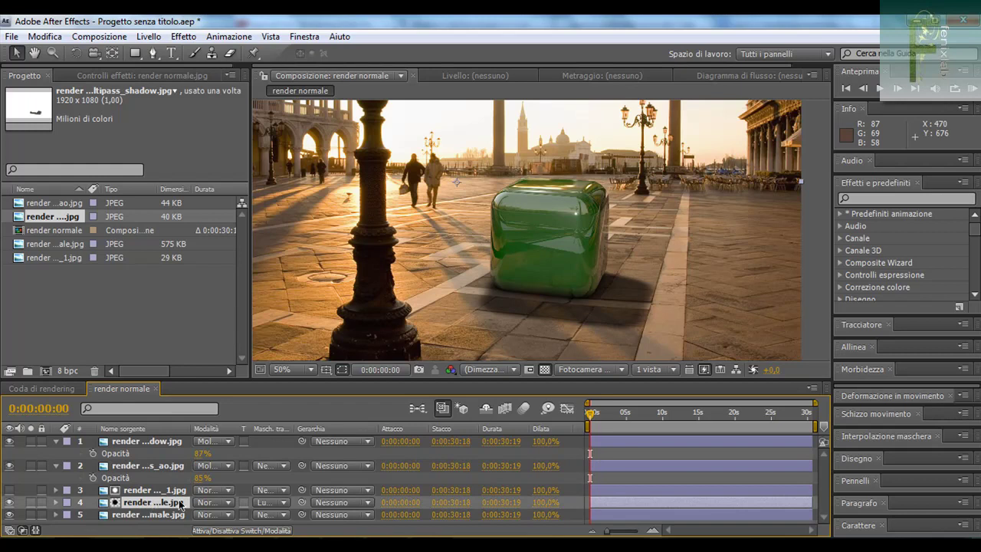
drag(314, 379, 314, 364)
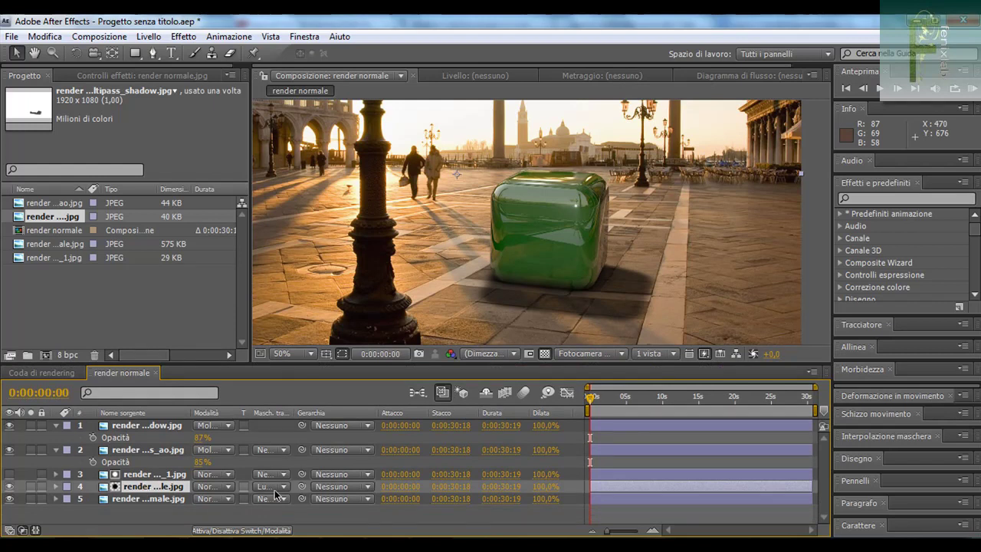
Apply Livelli to the render normale layer and drag its gamma down to 0.81
click(184, 36)
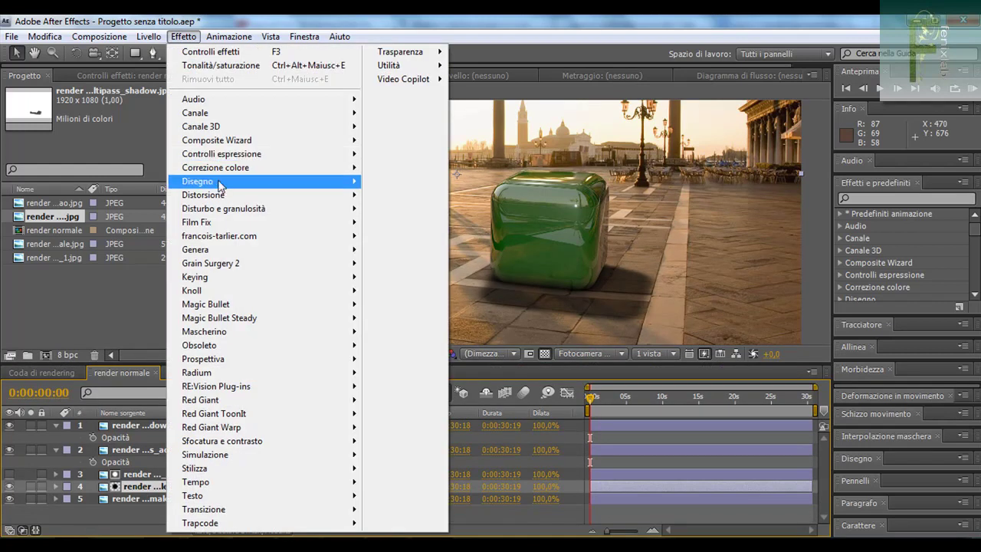
mouse_move(215, 167)
click(406, 349)
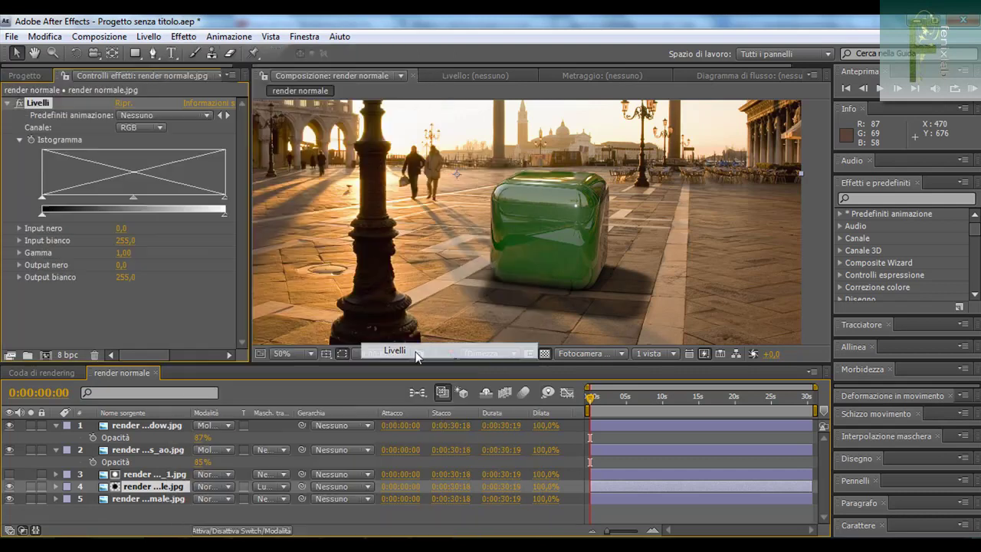
drag(133, 200, 140, 199)
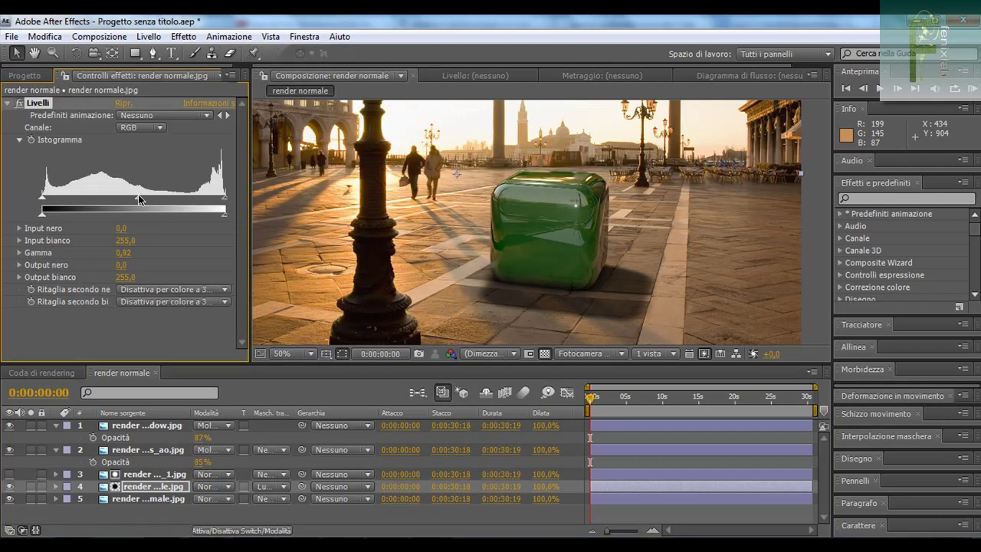
key(comma)
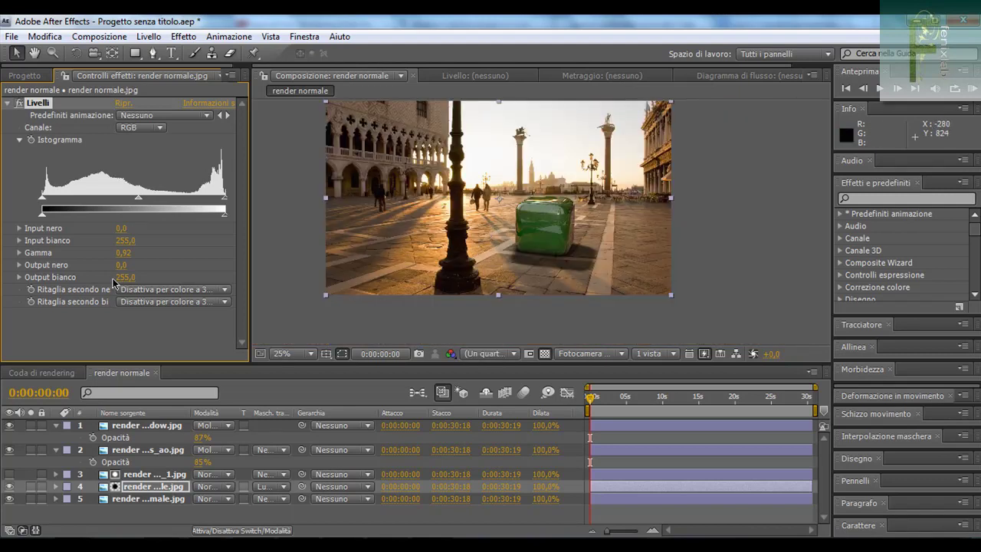
mouse_move(138, 200)
mouse_down()
mouse_move(202, 200)
mouse_move(44, 200)
mouse_move(168, 206)
mouse_move(142, 210)
mouse_up()
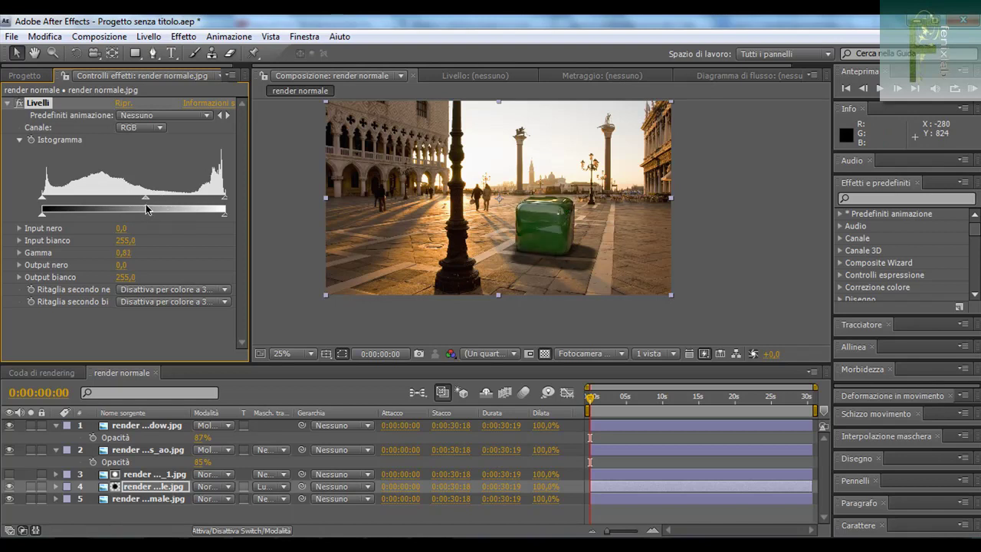
key(period)
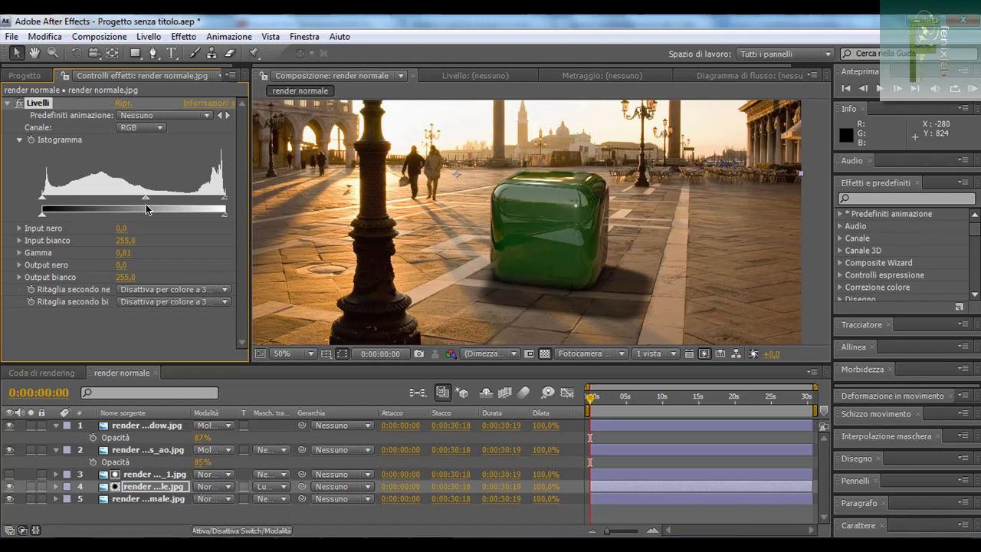
Add Tonalità/saturazione to the cube layer with composite saturation -16 and lightness 0
click(186, 37)
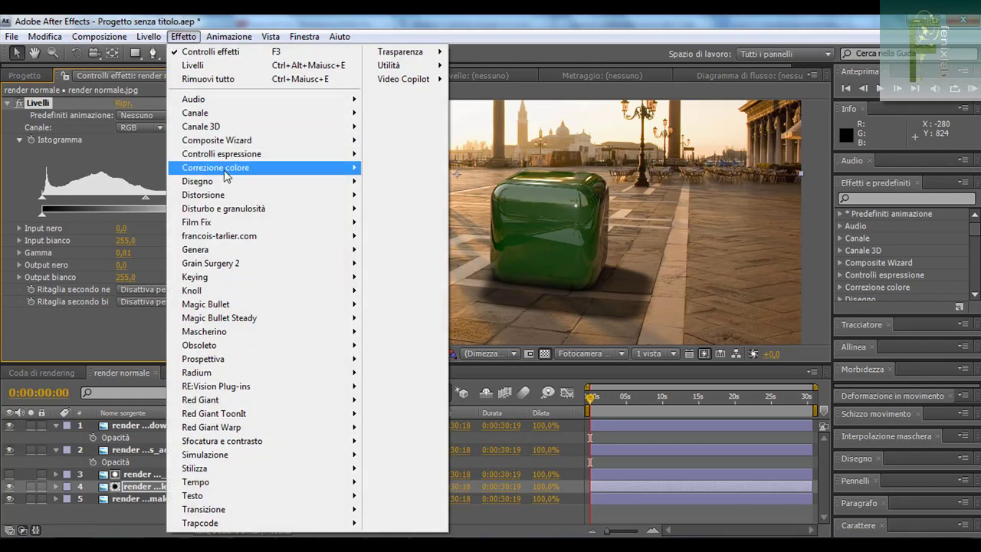
mouse_move(215, 167)
click(414, 538)
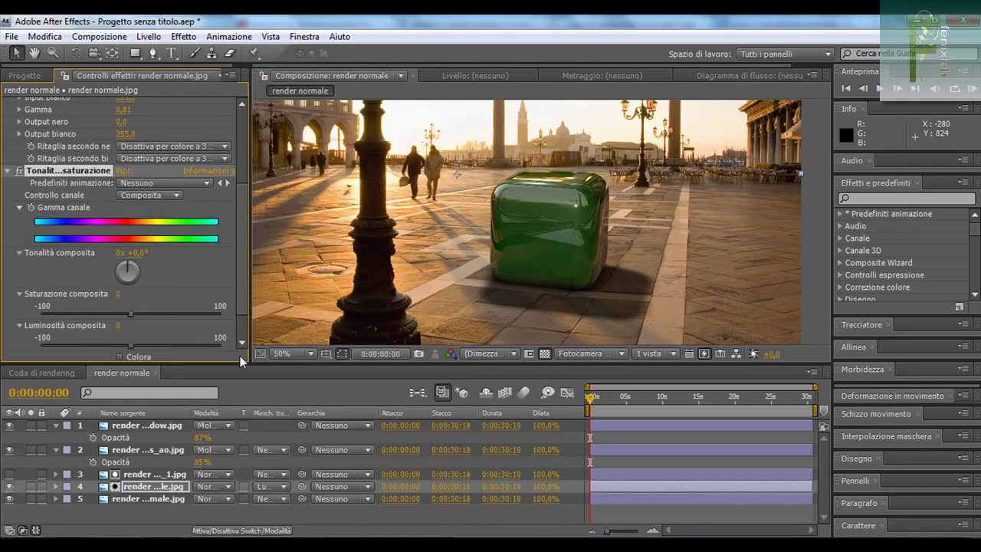
mouse_move(130, 314)
mouse_down()
mouse_move(61, 311)
mouse_move(115, 314)
mouse_move(126, 345)
mouse_move(139, 349)
mouse_up()
drag(118, 317, 125, 314)
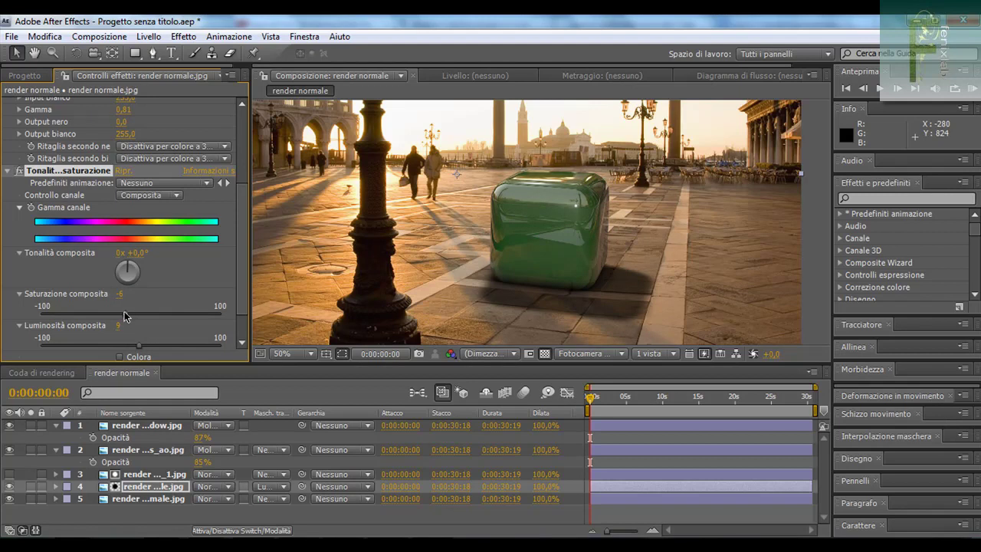
drag(139, 345, 130, 345)
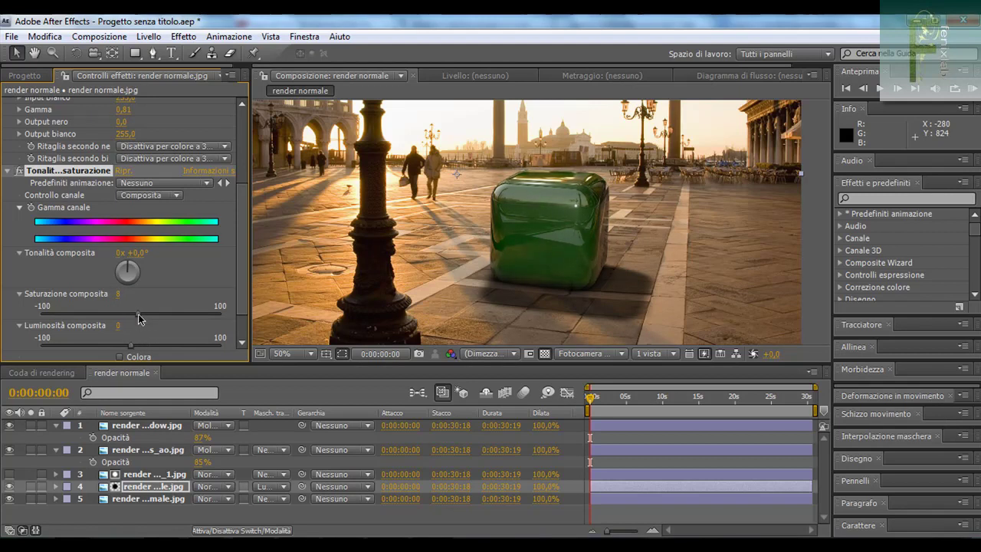
click(125, 315)
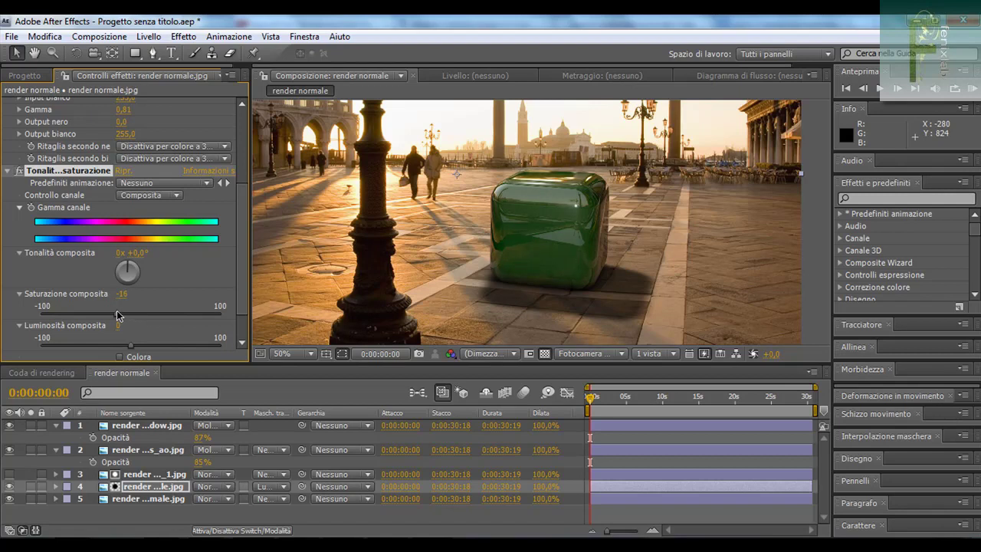
click(183, 36)
mouse_move(215, 386)
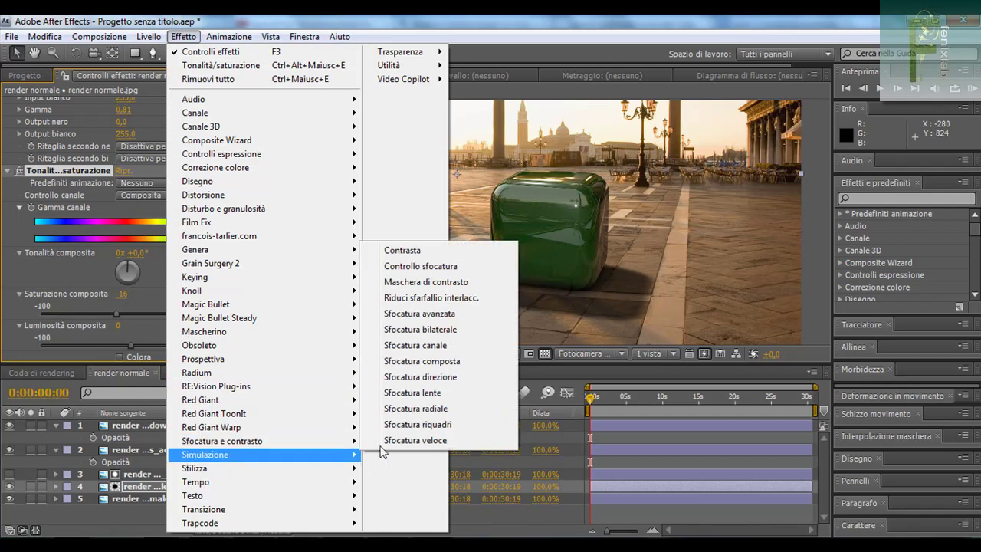
Apply Sfocatura veloce to the cube's render layer with blurriness 2.0
click(407, 443)
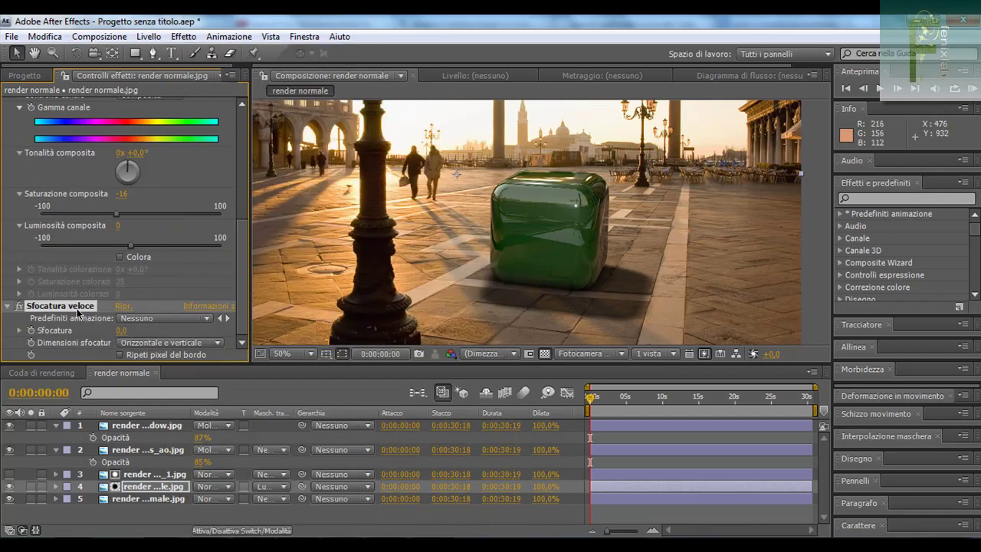
drag(118, 331, 122, 331)
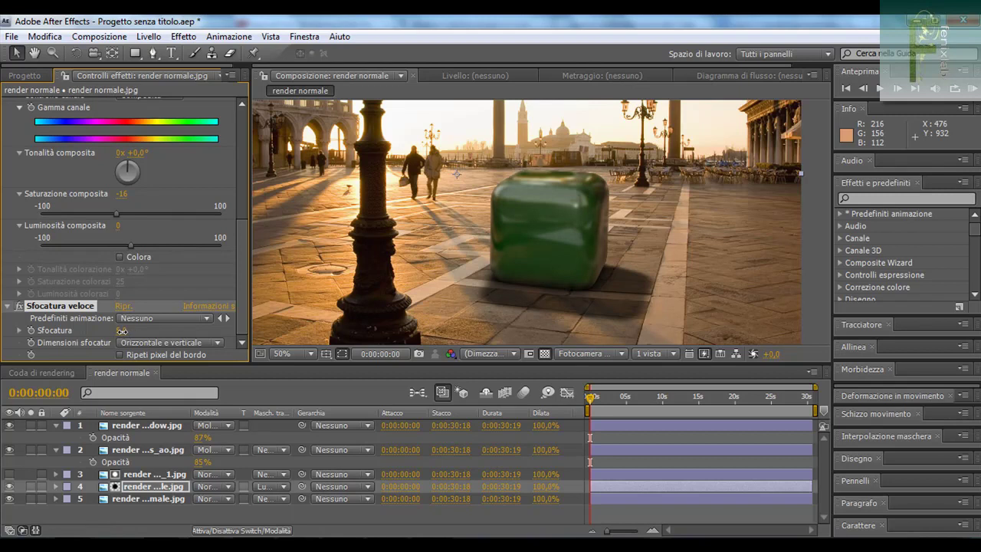
drag(121, 331, 121, 330)
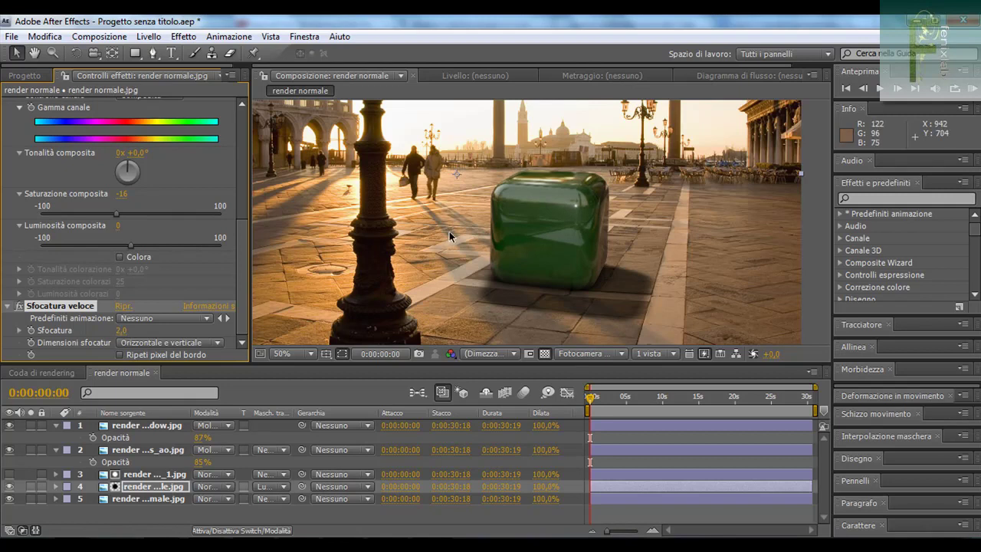
scroll(501, 261, down, 1)
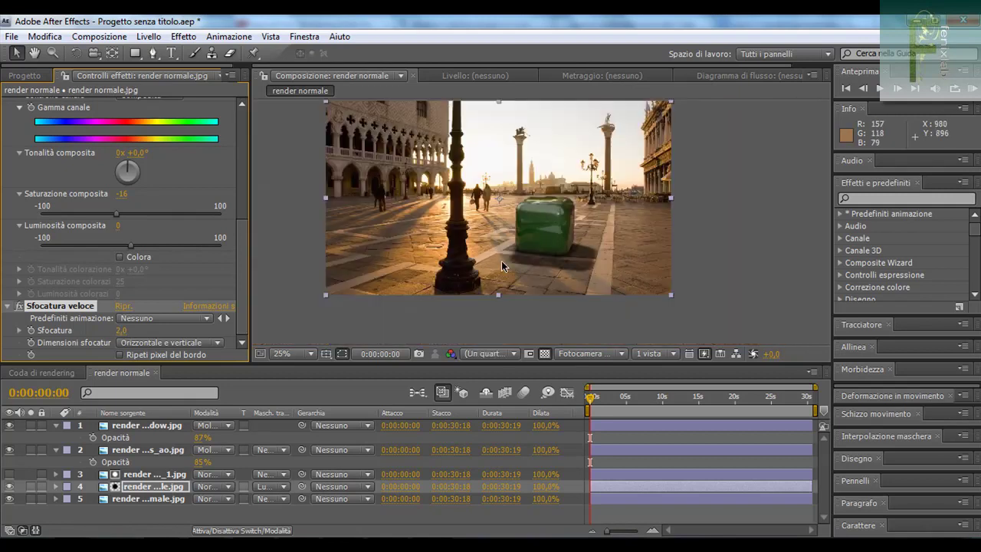
scroll(501, 261, up, 1)
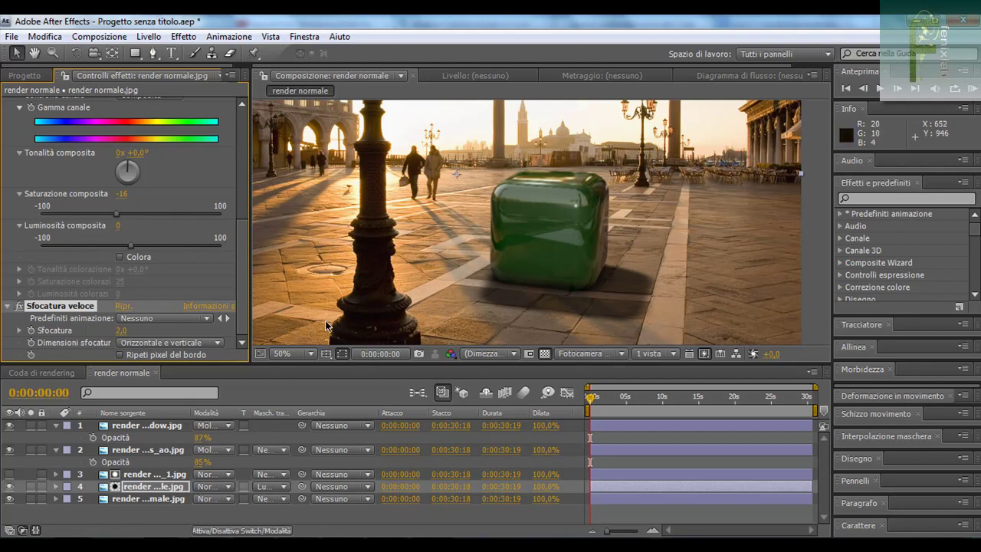